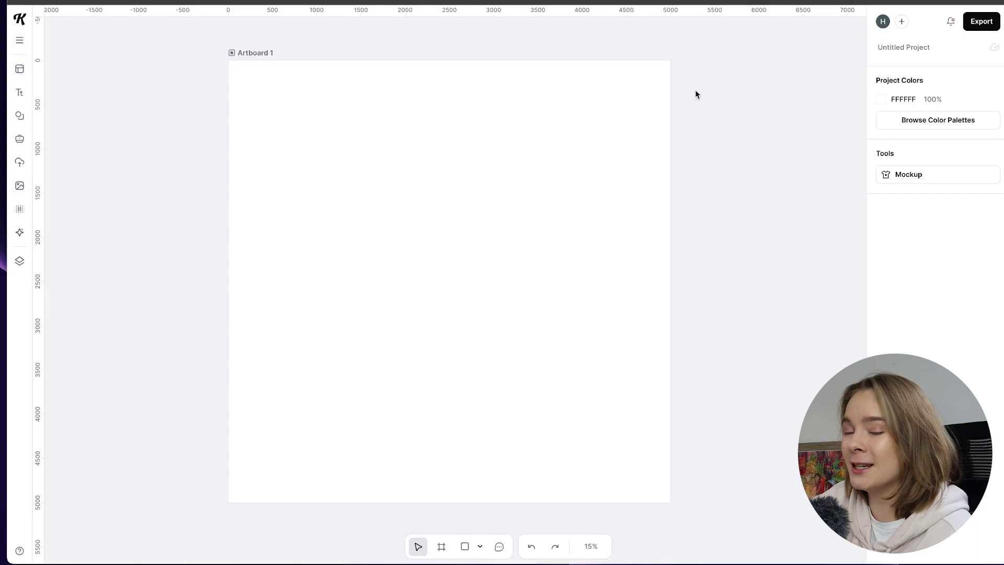
Search the stock photos for "portrait" and place the purple-lit photo of the woman in a dark sweater on the artboard.
left_click(20, 185)
left_click(88, 85)
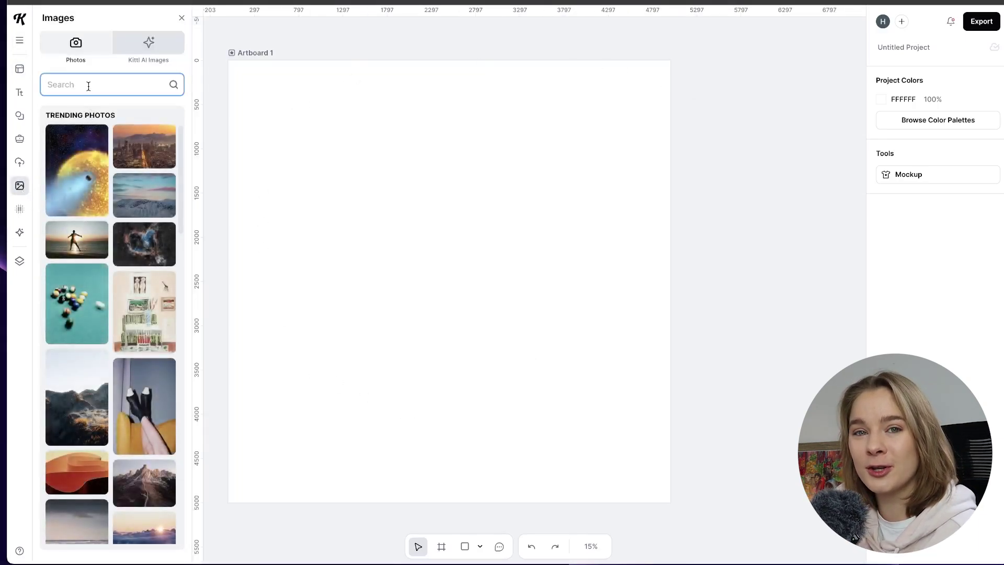
type("portrait")
key("Return")
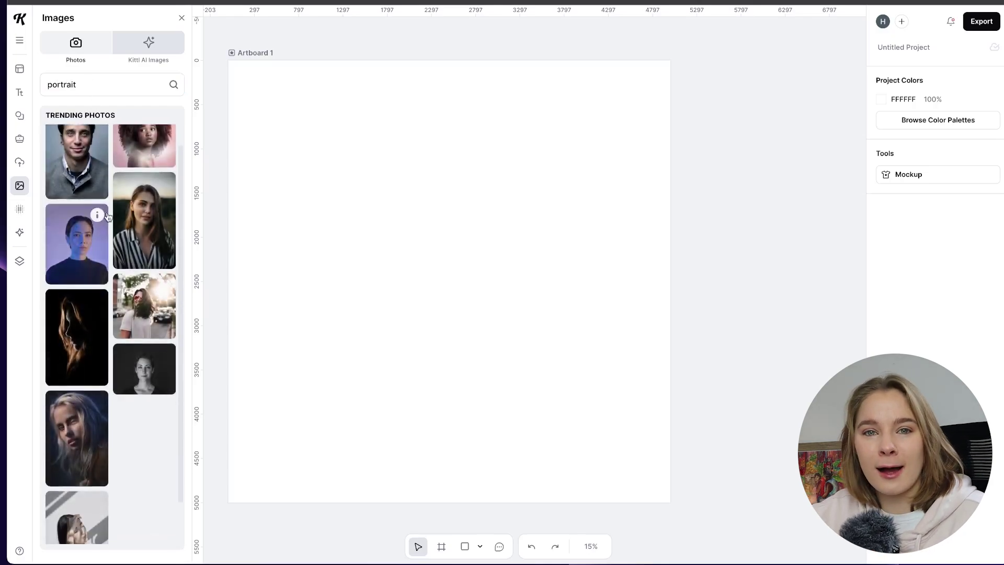
scroll(104, 220, "down", 2)
left_click(108, 237)
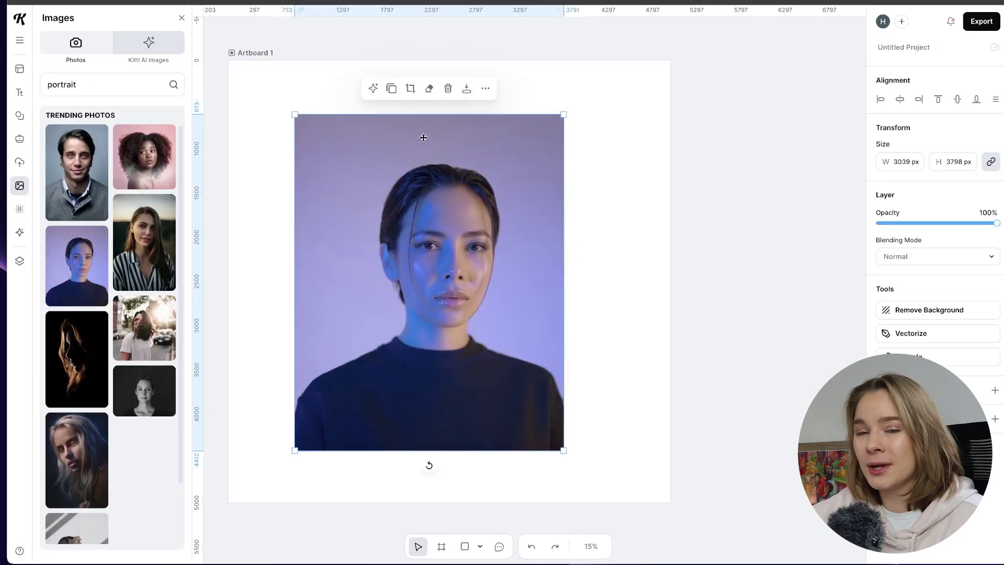
Restyle the portrait with Kittl Copilot using the prompt "a van gogh inspired artwork" at High style strength.
left_click(373, 88)
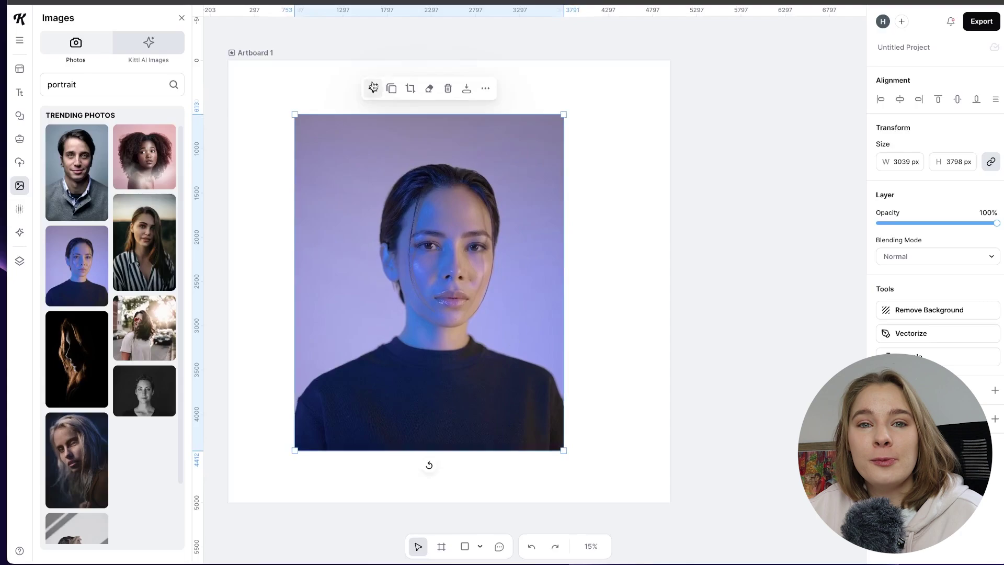
left_click_drag(535, 320, 714, 100)
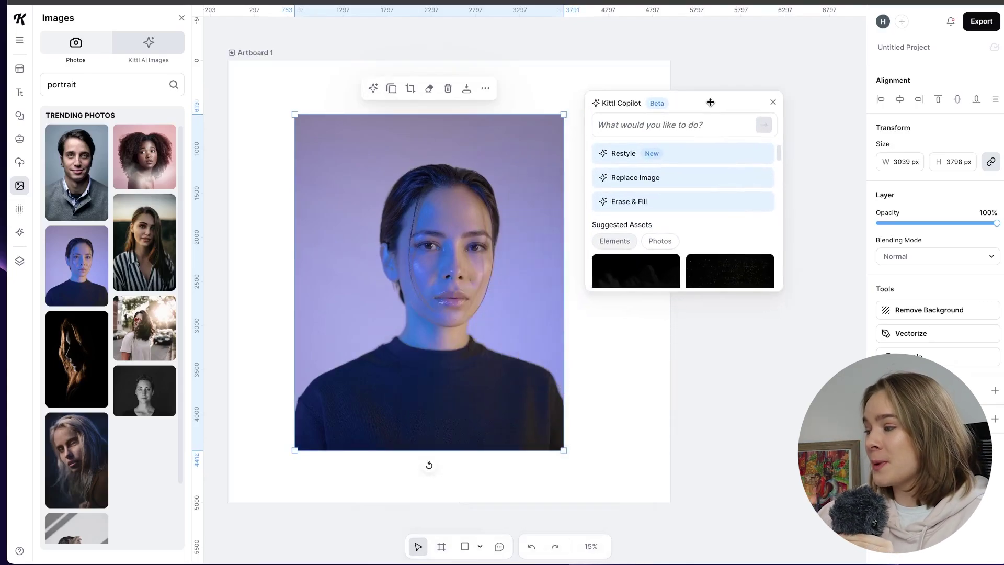
left_click_drag(687, 289, 693, 374)
left_click(667, 125)
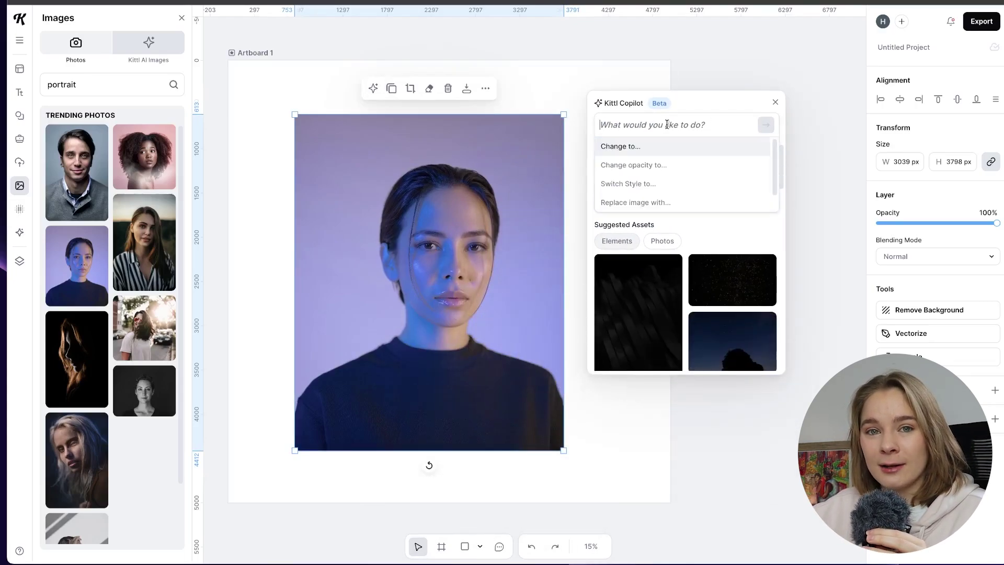
left_click(652, 147)
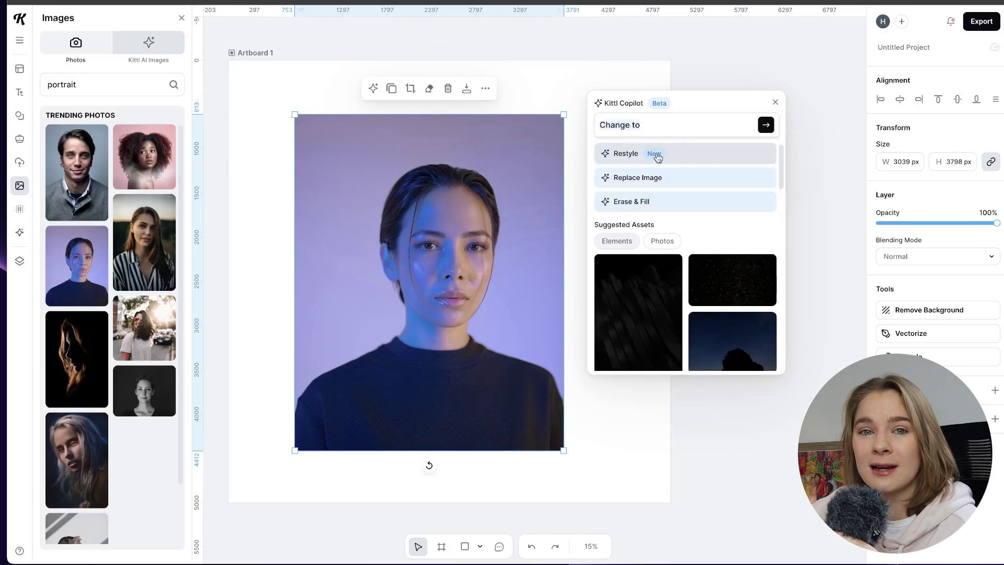
left_click(659, 154)
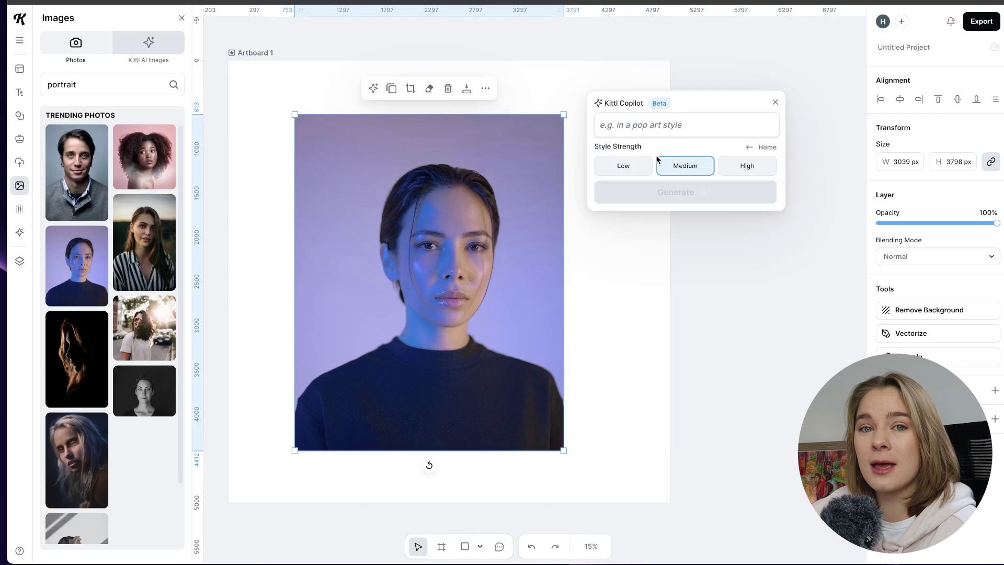
left_click(673, 121)
type("a van gogh")
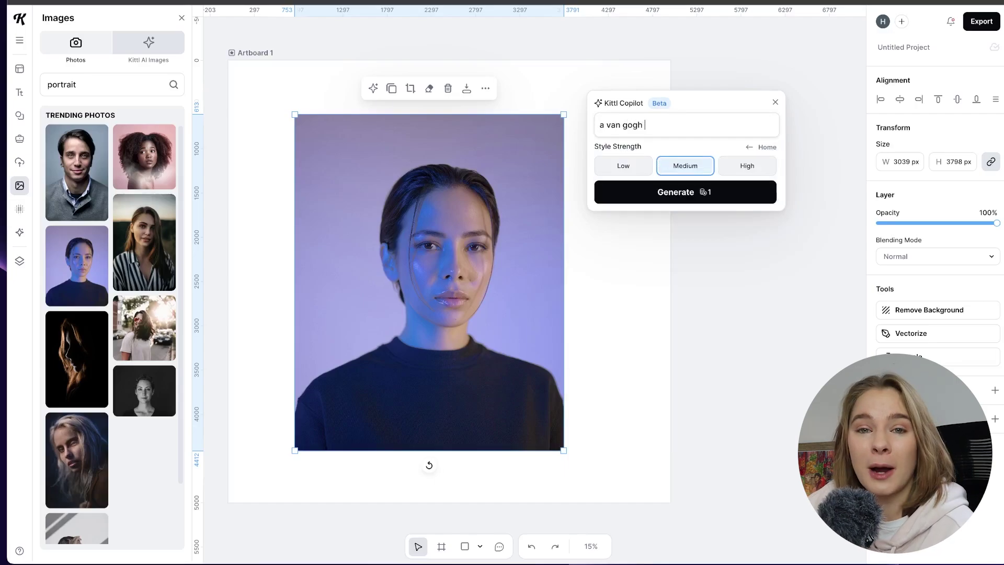
type(" inspired artwork")
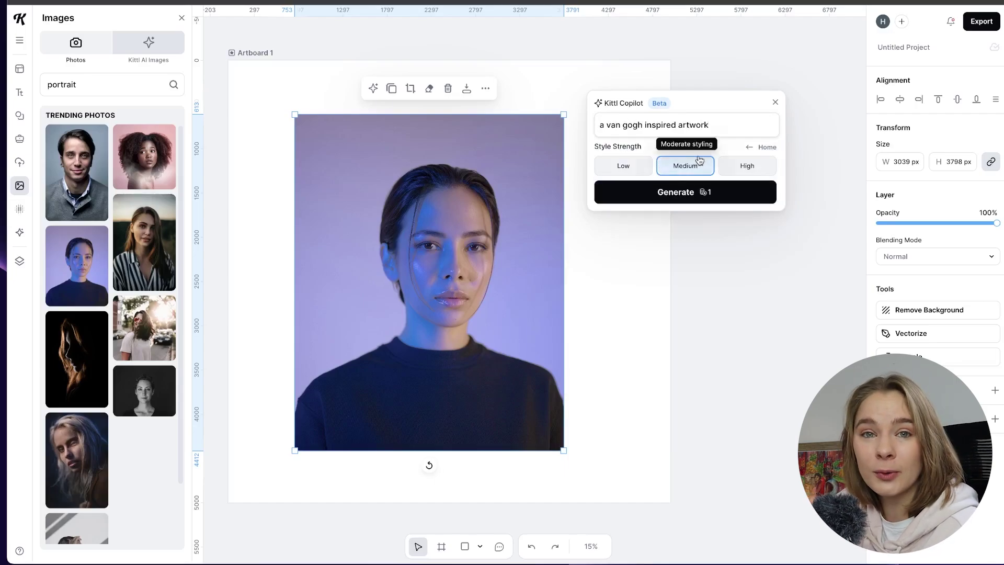
left_click(746, 165)
left_click(701, 195)
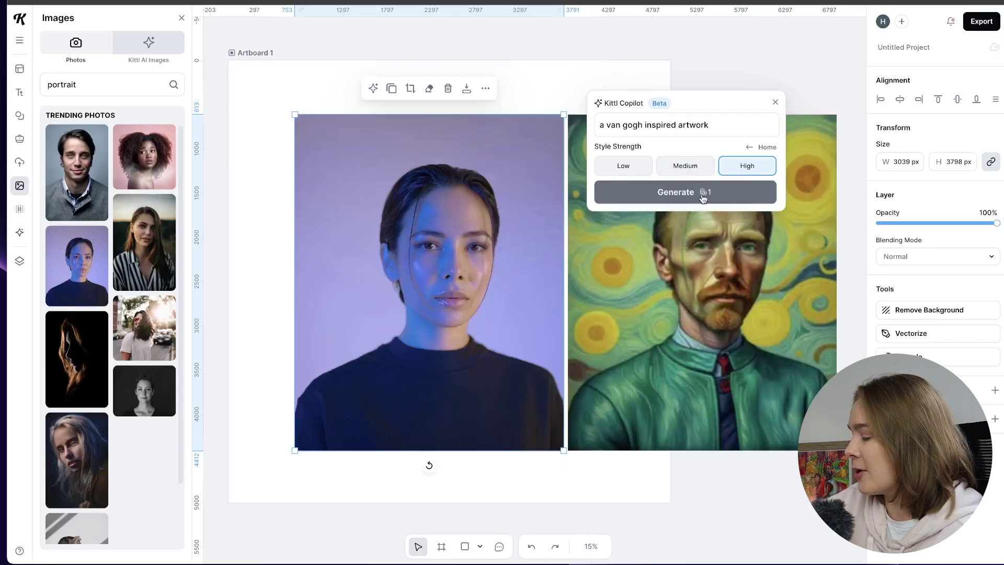
Generate another Van Gogh inspired restyle of the portrait from the same prompt at Low style strength.
left_click_drag(720, 98, 253, 27)
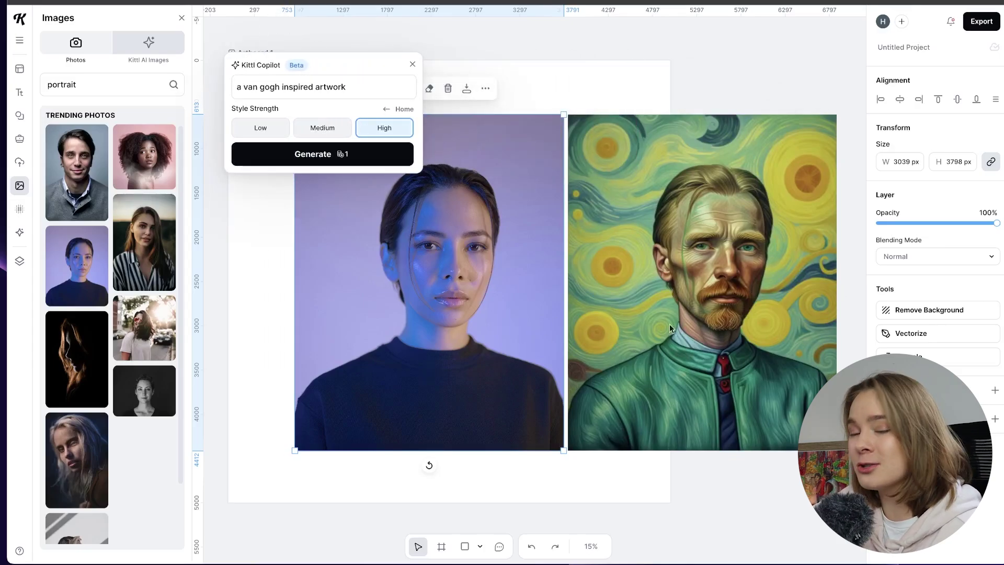
left_click(261, 131)
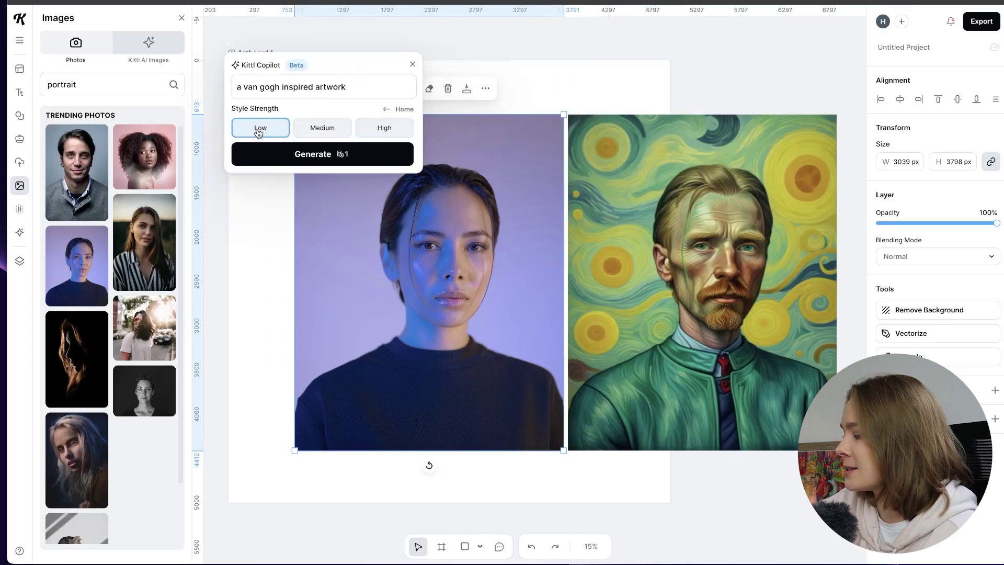
left_click_drag(336, 63, 568, 63)
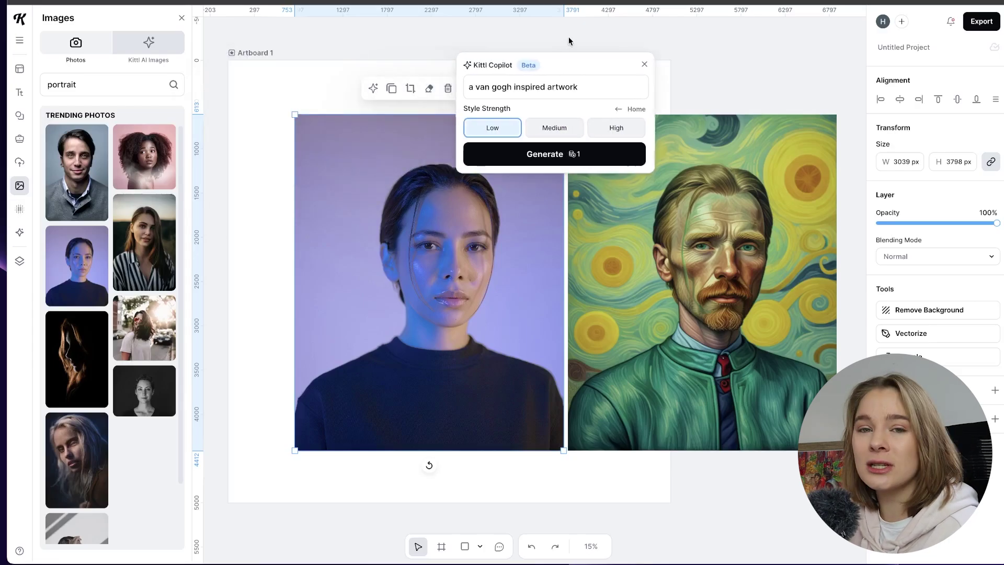
left_click(563, 159)
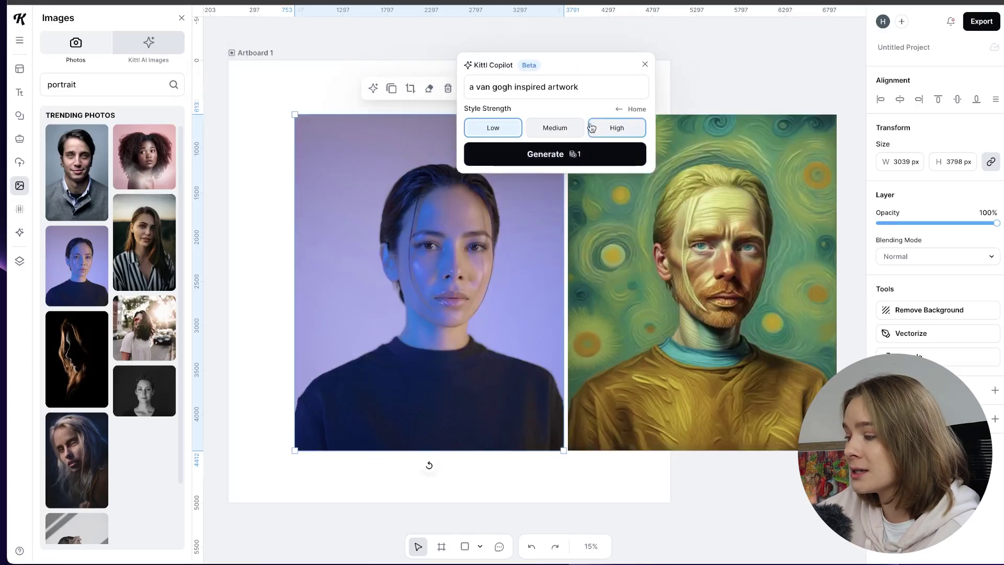
Close the Copilot and move the Low strength Van Gogh version to the other side of the original portrait.
left_click(645, 63)
scroll(760, 105, "down", 3)
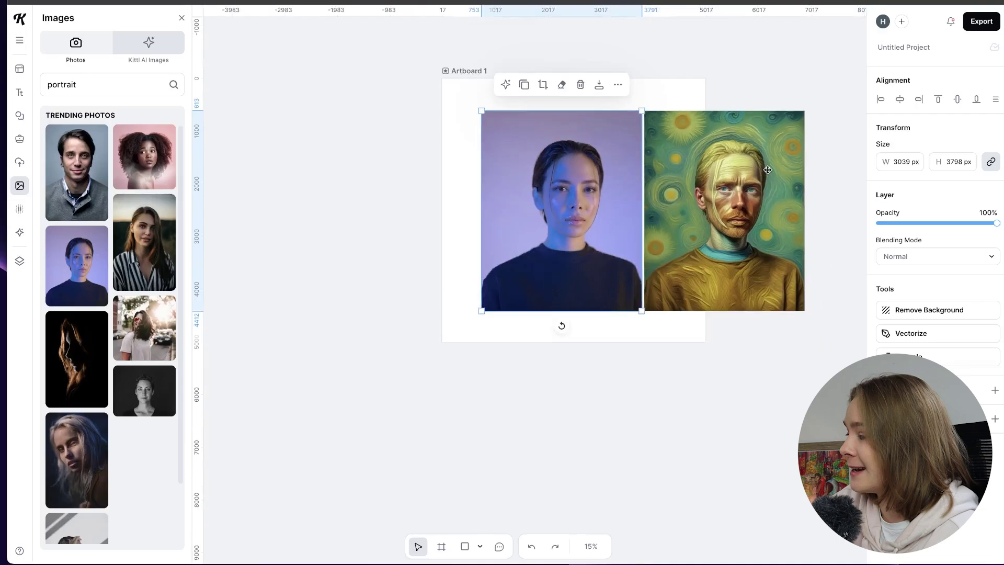
left_click_drag(765, 171, 429, 171)
Restyle the original portrait with the prompt "black and white old photograph style" at Medium style strength.
left_click(503, 90)
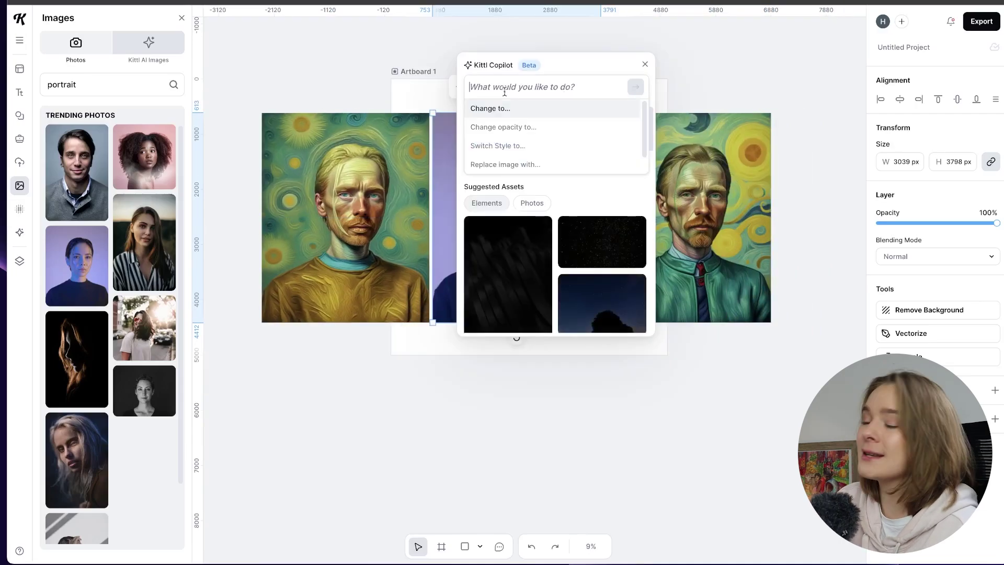
left_click(497, 145)
left_click(499, 116)
type("black")
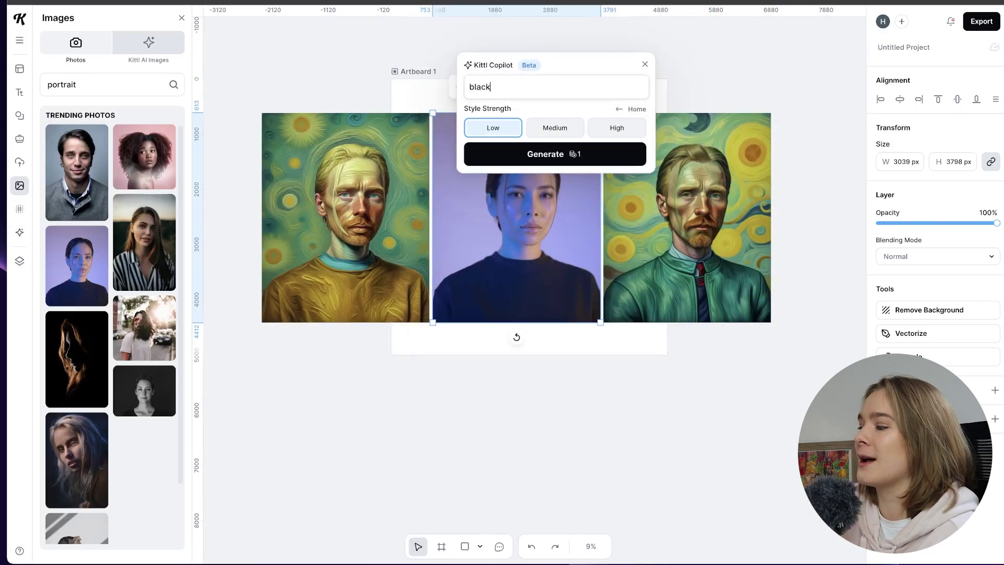
type(" and white old photograph style")
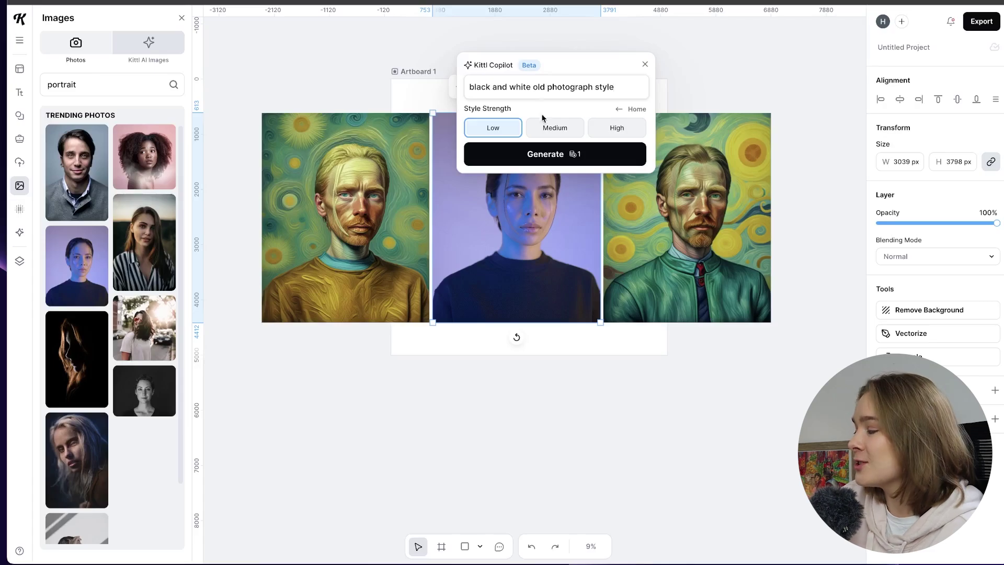
left_click(543, 127)
left_click(539, 152)
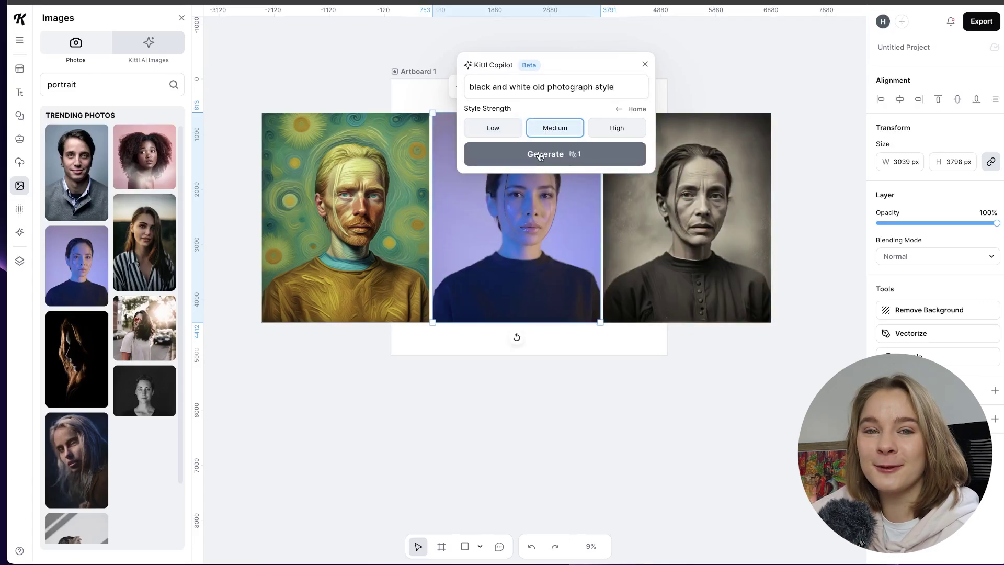
Close the Copilot and move the black and white version directly below the original portrait.
left_click(642, 65)
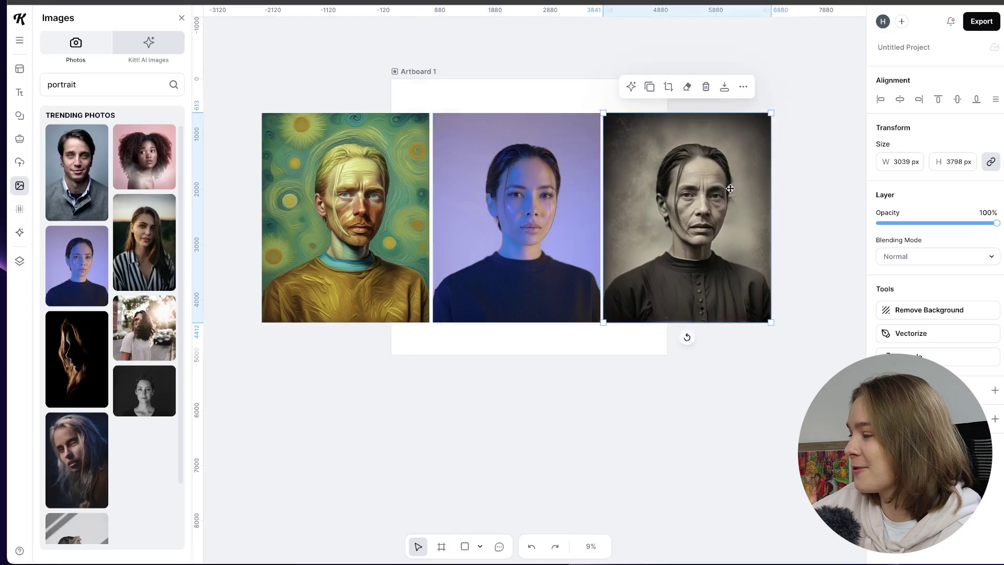
left_click_drag(732, 165, 563, 377)
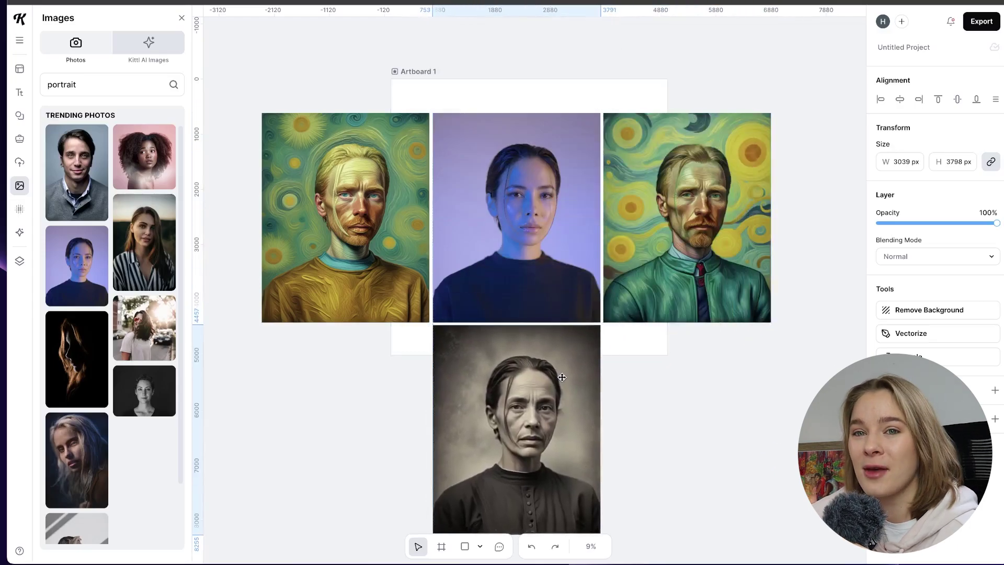
left_click(650, 410)
Inspect the black and white portrait up close and move all four portraits together off the artboard to its left.
scroll(677, 275, "down", 3)
scroll(676, 271, "up", 5)
scroll(751, 235, "left", 3)
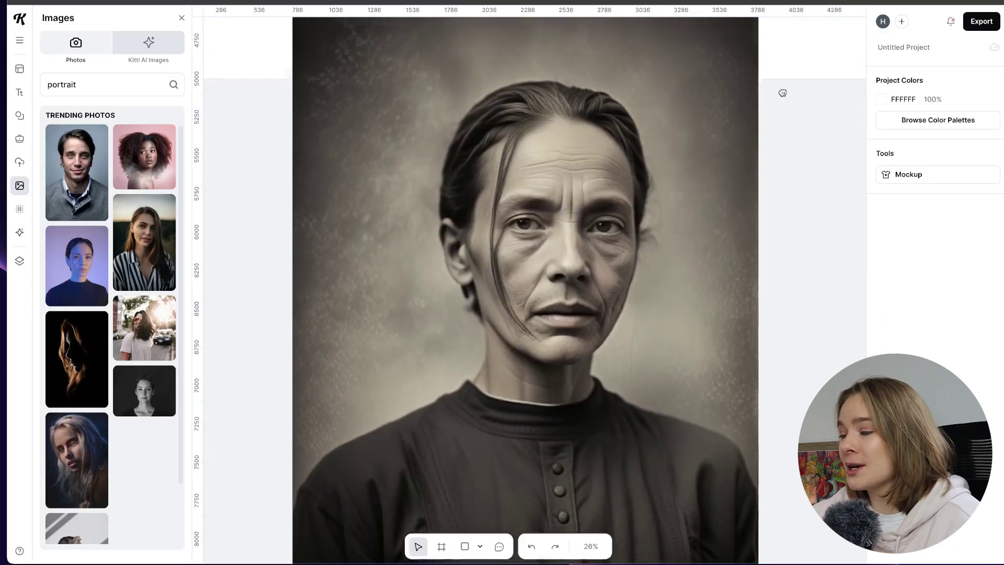
scroll(782, 92, "up", 10)
scroll(727, 372, "down", 6)
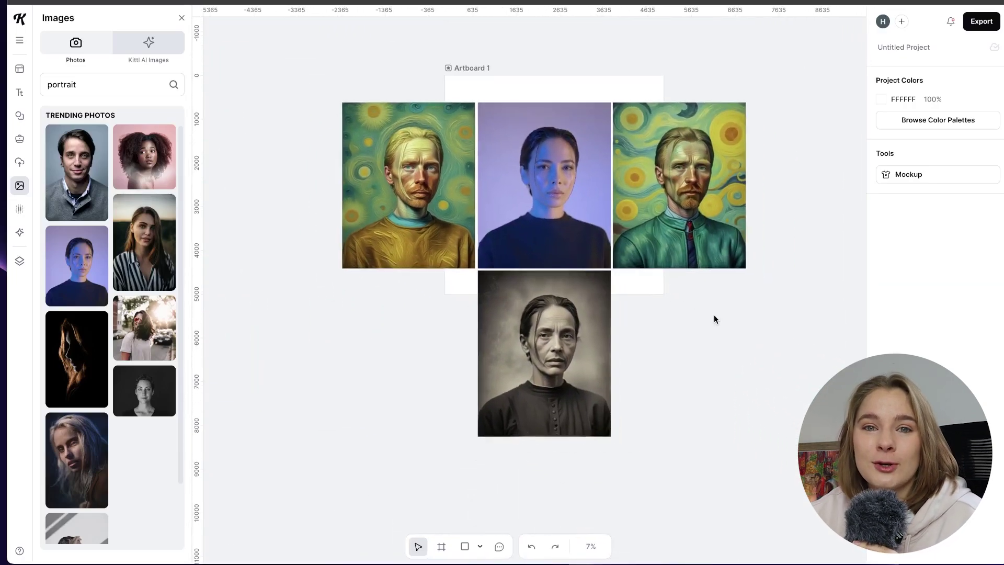
left_click_drag(393, 173, 355, 172)
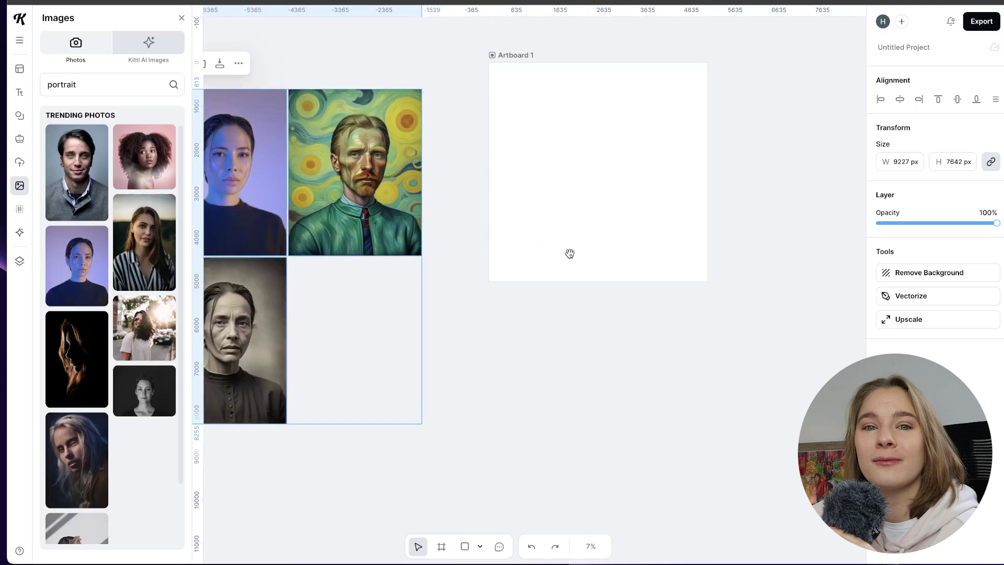
left_click(517, 343)
Open the AI Image Generator and set its model to Flux 1.1 Pro.
left_click(19, 232)
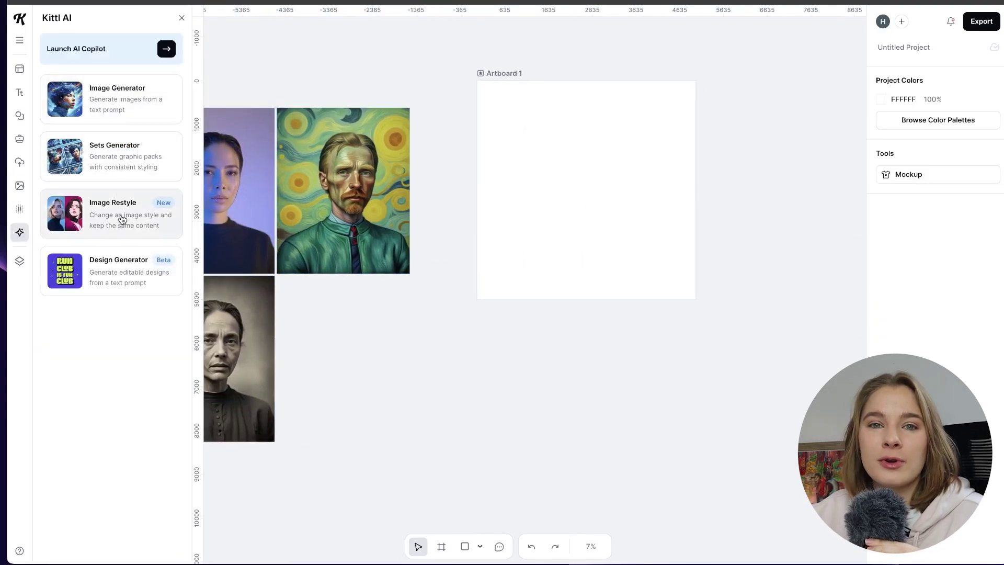
left_click(144, 107)
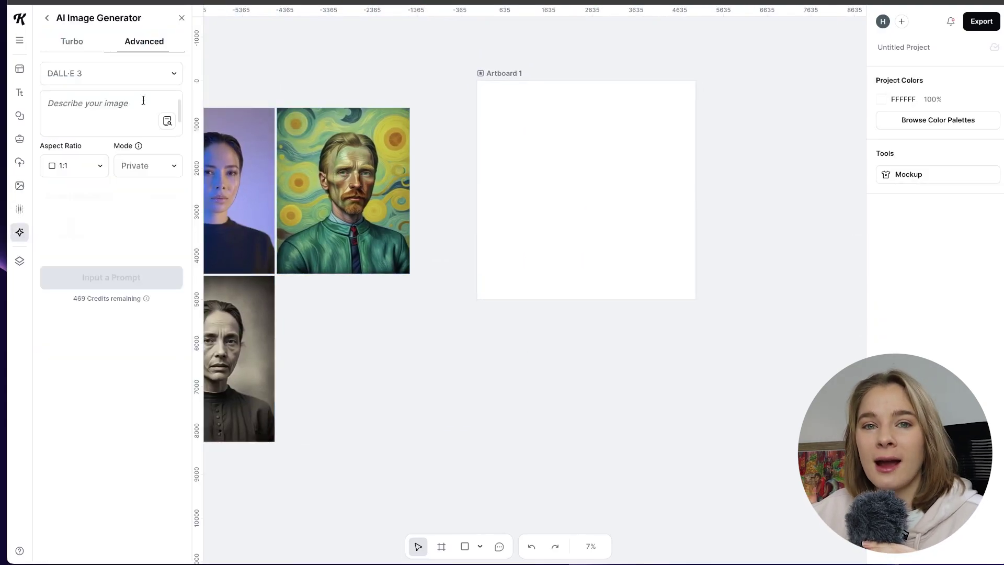
left_click(91, 78)
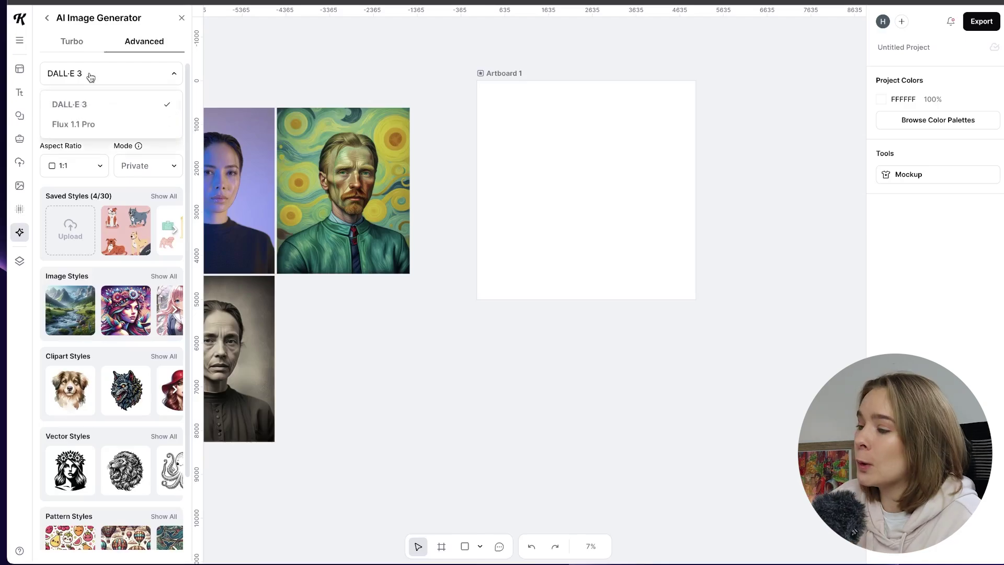
left_click(76, 126)
Enter the image prompt "a photorealistic photo of a brown sausage dog standing upright in a bright blue suit, he is wearing a green tie".
left_click(80, 102)
type("a photorealistic ")
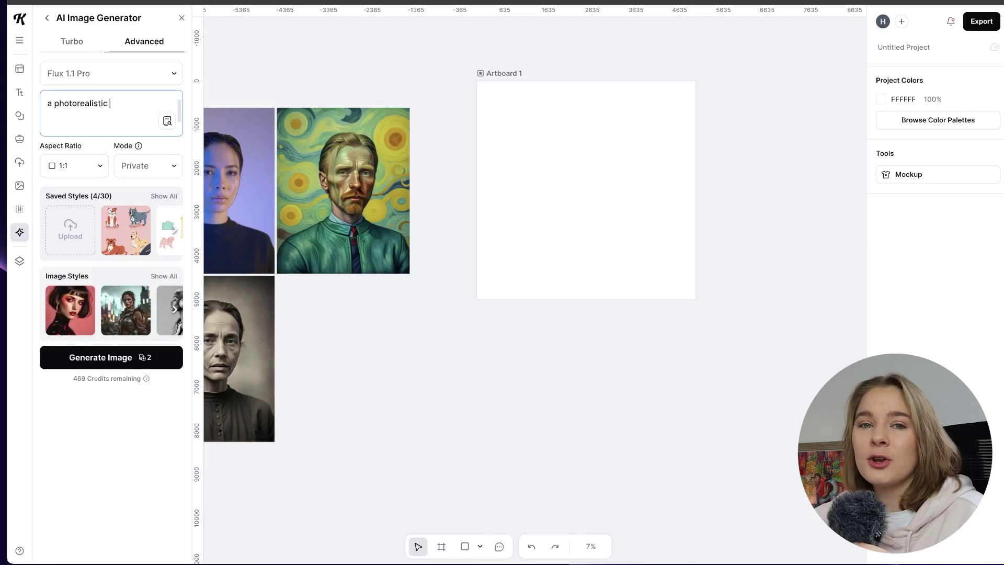
type("photo of a sausage dog stan")
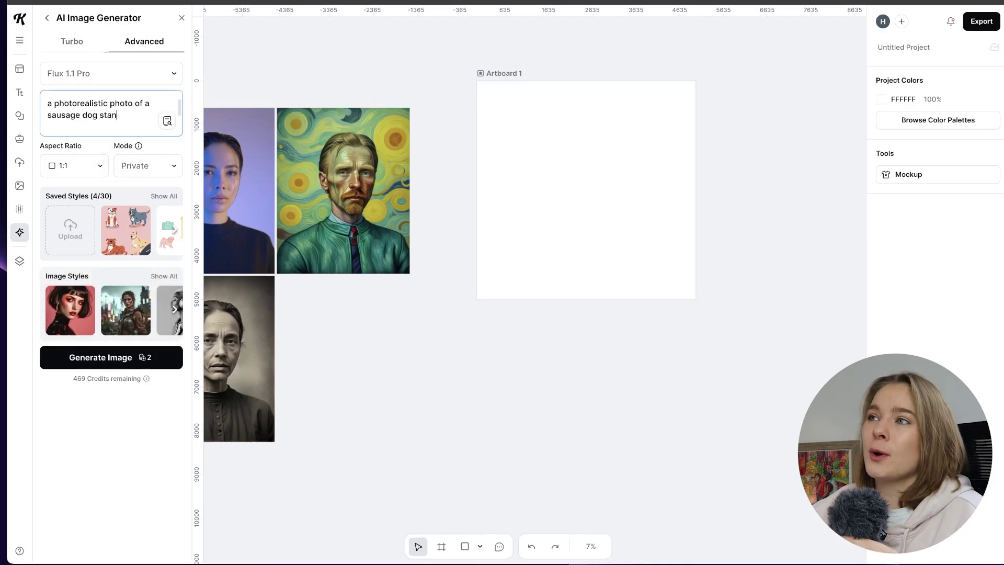
type("ding upright in a bright bblue sui")
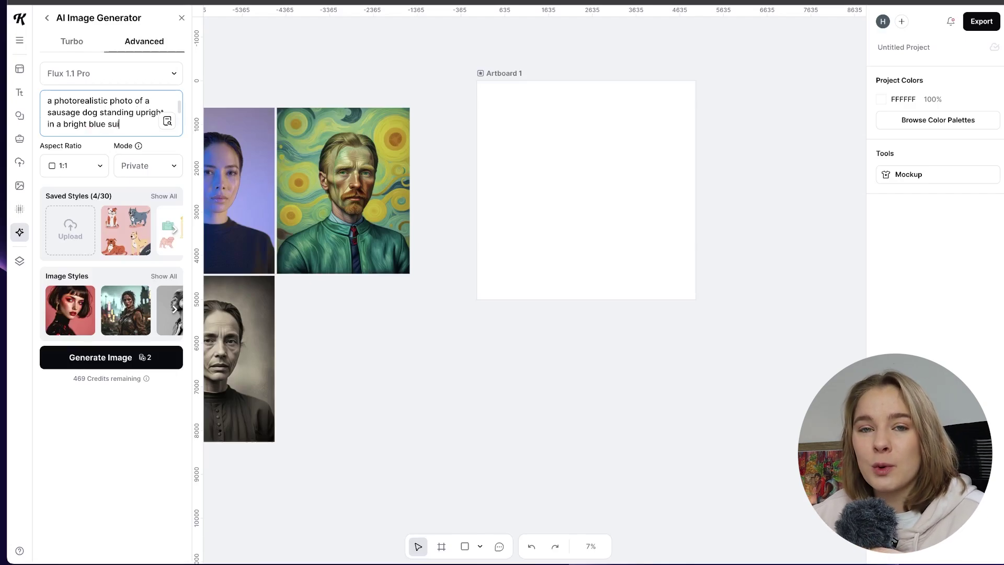
key("BackSpace")
key("BackSpace")
key("BackSpace")
key("BackSpace")
key("BackSpace")
type(", he is wearing a green tie")
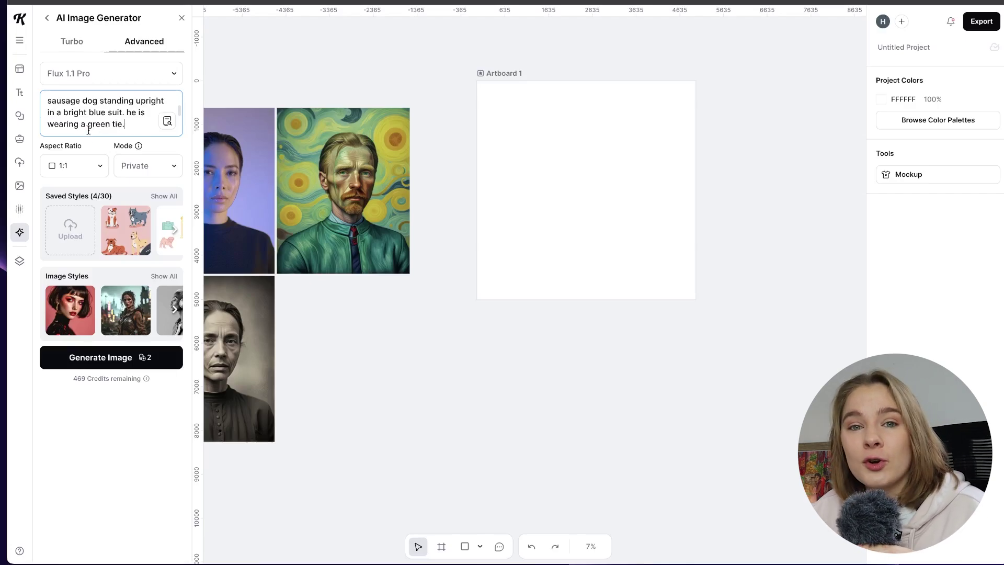
scroll(155, 105, "up", 1)
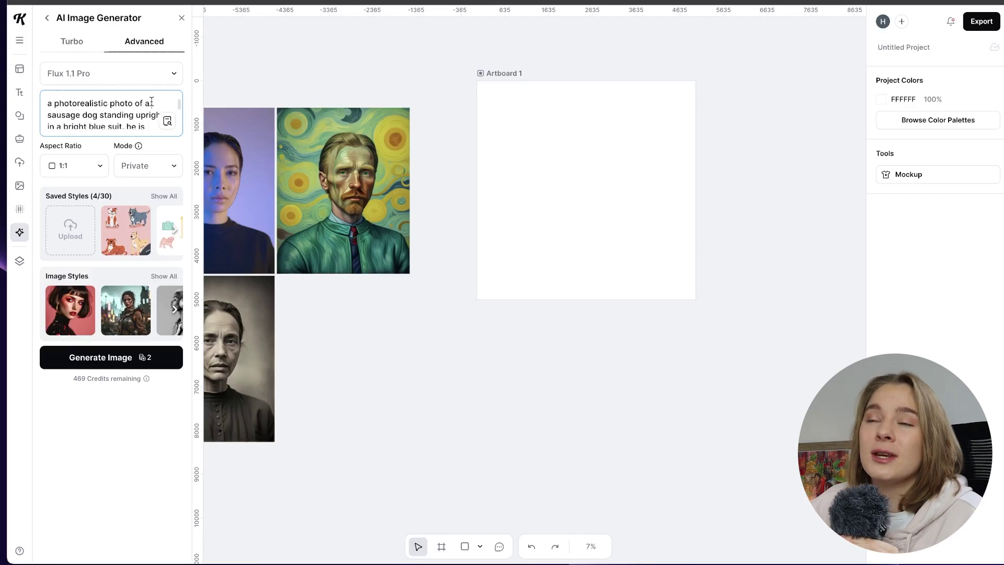
left_click(151, 101)
type("brown")
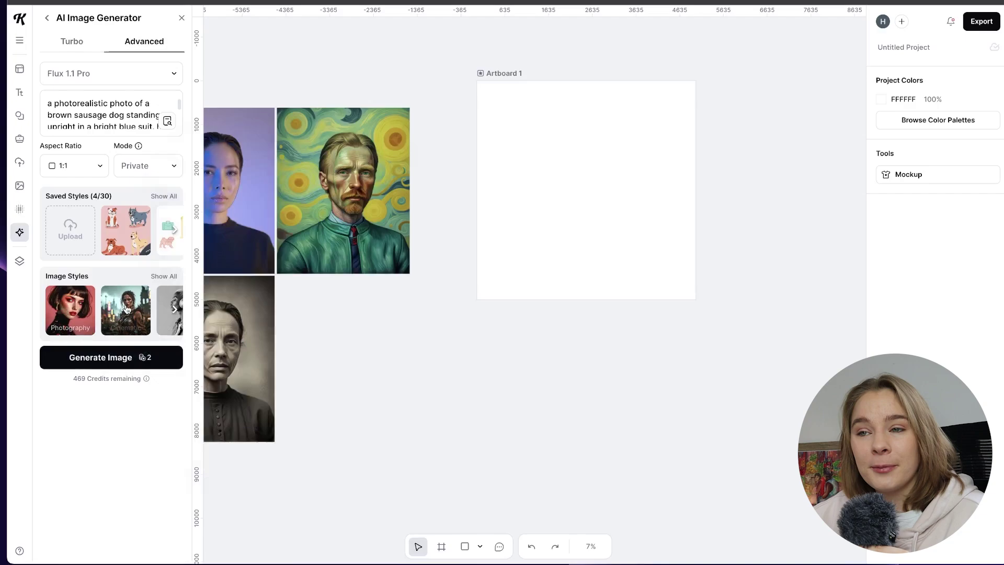
Generate the sausage dog image from the entered prompt with Flux 1.1 Pro and move it onto the artboard.
left_click(174, 310)
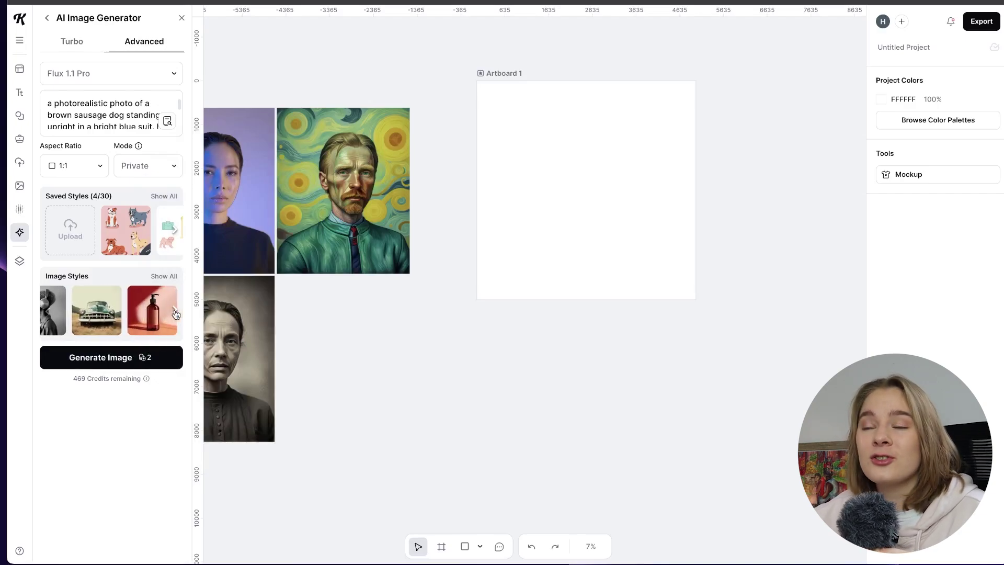
left_click(59, 311)
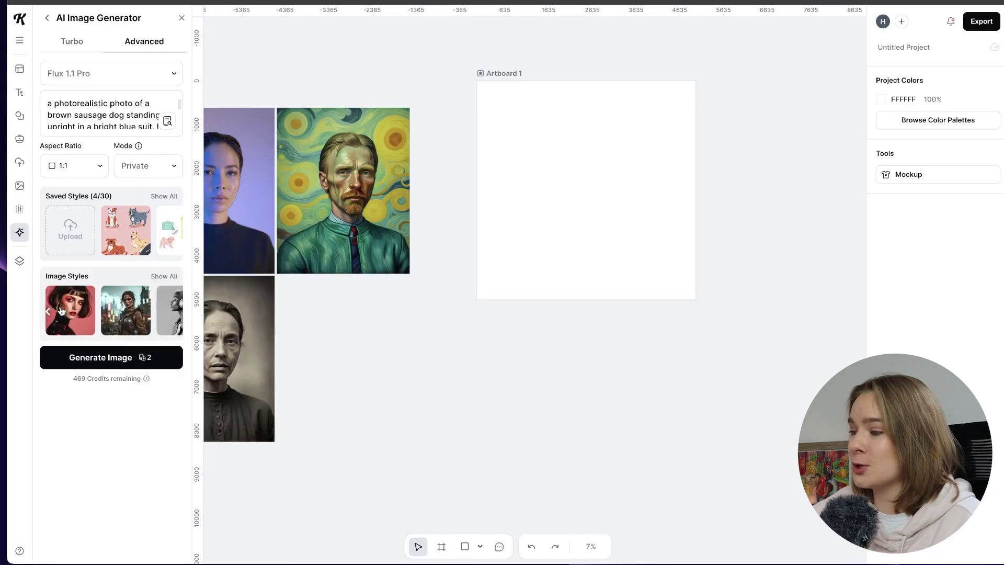
left_click(103, 357)
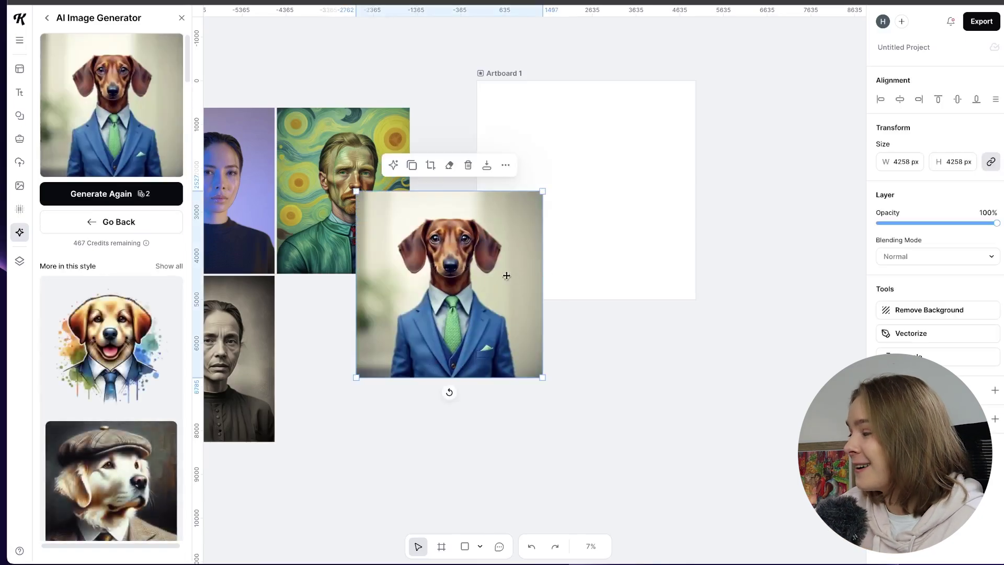
left_click_drag(506, 275, 599, 190)
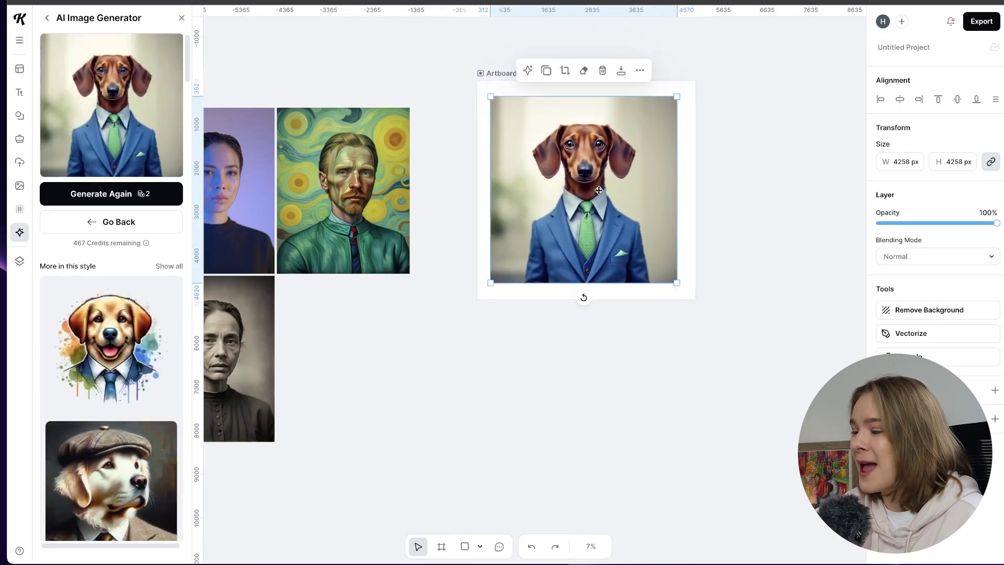
Look over the generated dog and similar-style images, return to the generator settings and generate the same prompt with DALL·E 3.
scroll(598, 189, "up", 5)
scroll(654, 201, "up", 3)
scroll(102, 311, "down", 3)
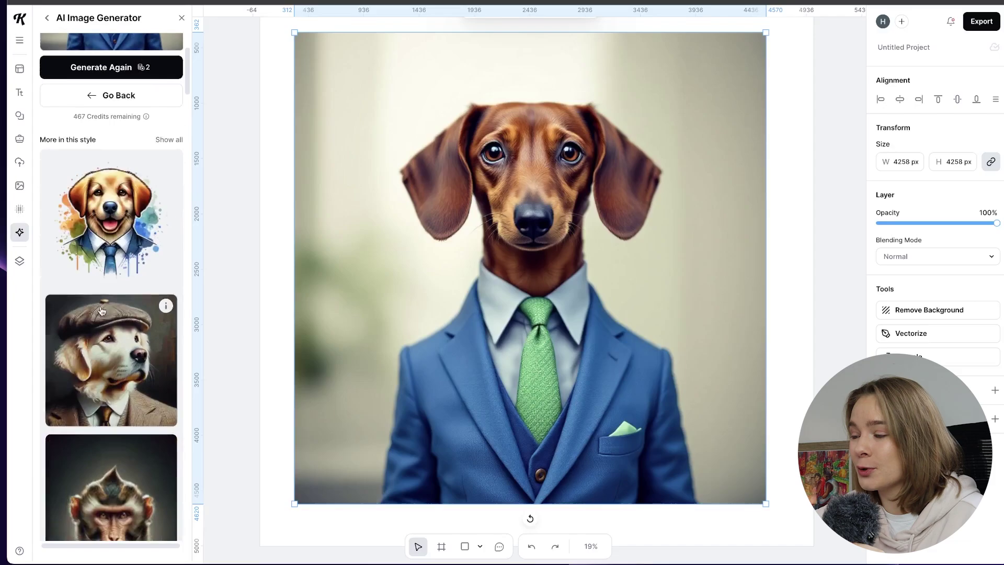
scroll(104, 324, "down", 6)
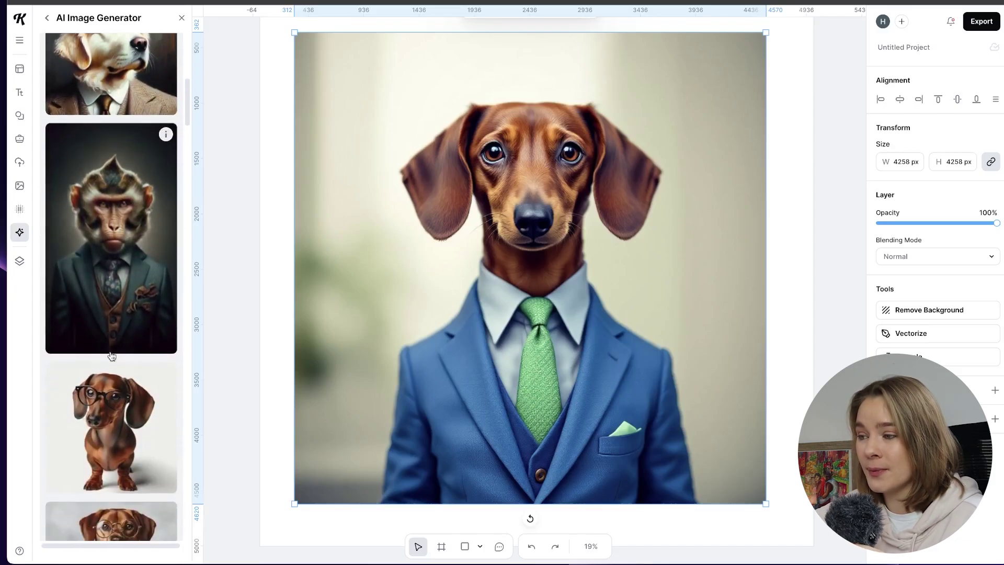
scroll(112, 356, "down", 10)
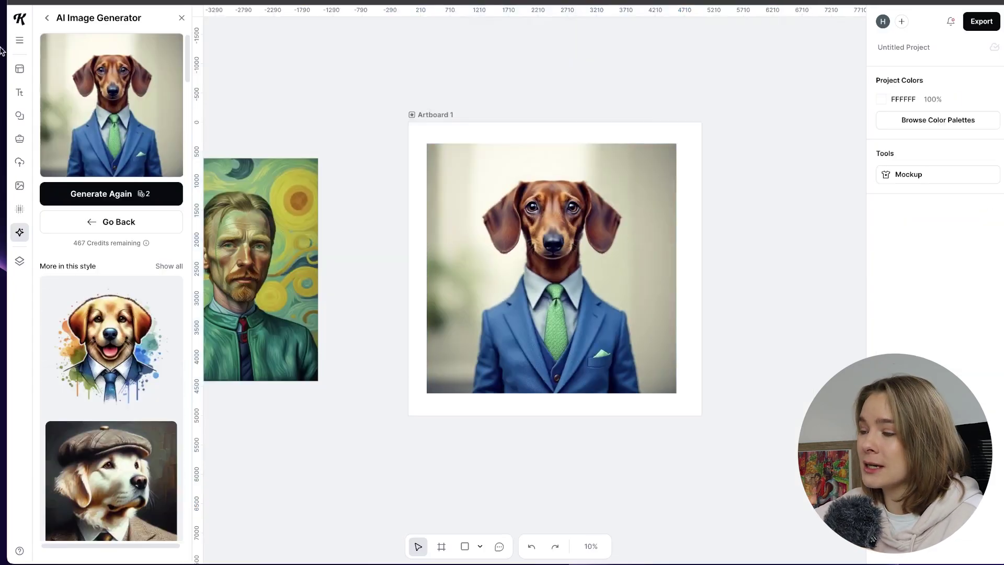
left_click(47, 17)
left_click(68, 73)
left_click(69, 103)
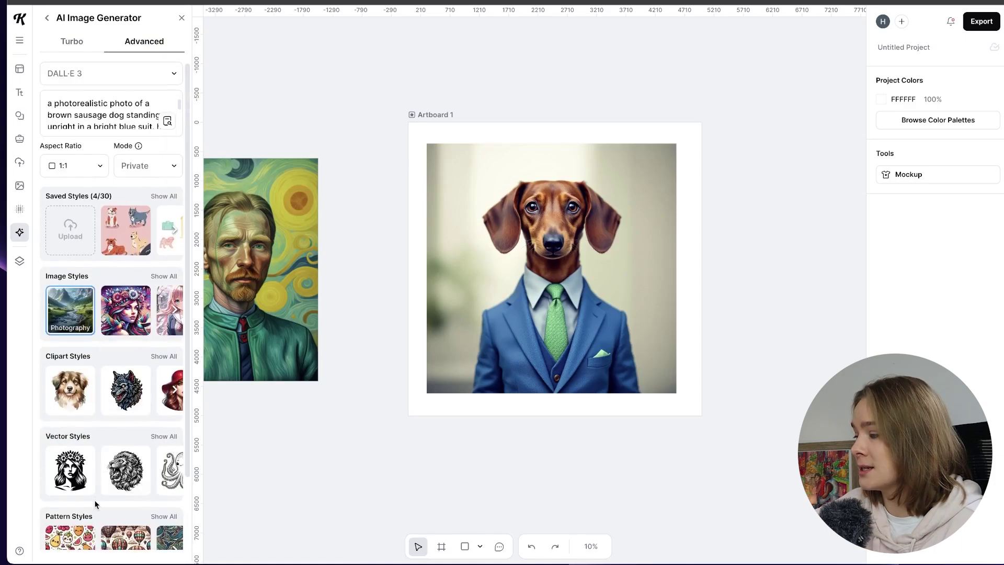
scroll(95, 504, "down", 5)
left_click(107, 512)
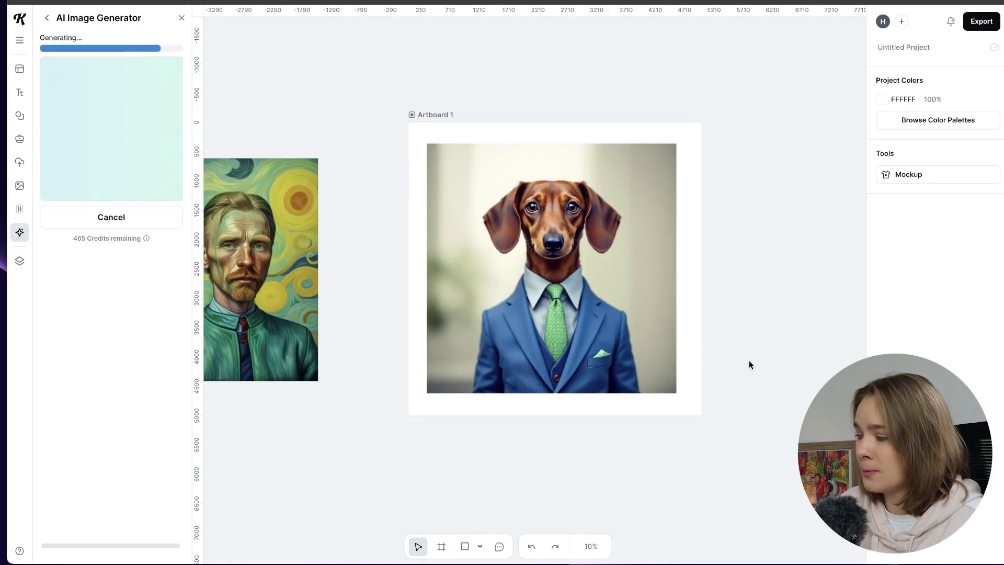
Place the DALL·E 3 dog image to the right of the Flux dog at the same size and compare the two.
left_click_drag(444, 252, 771, 233)
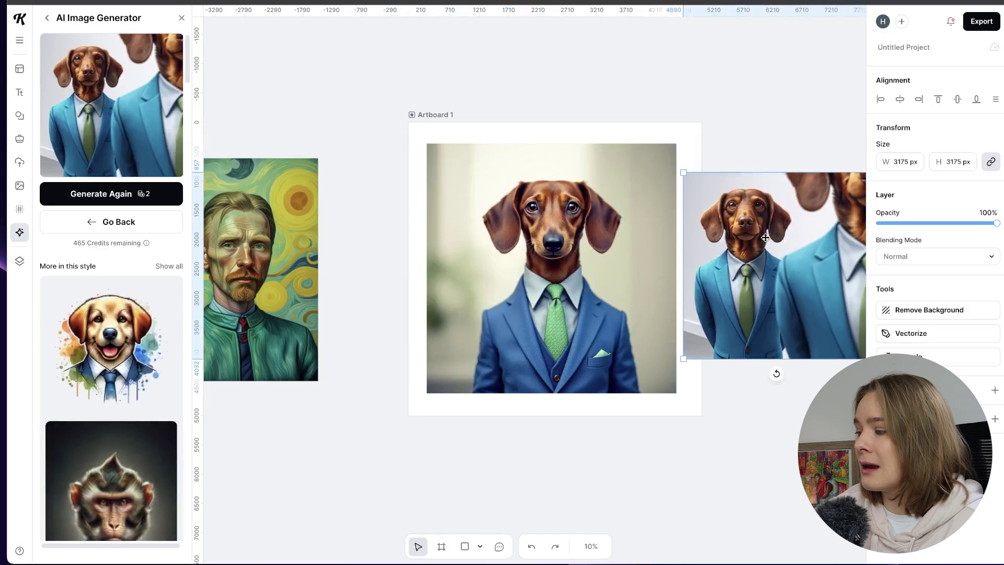
scroll(771, 232, "right", 4)
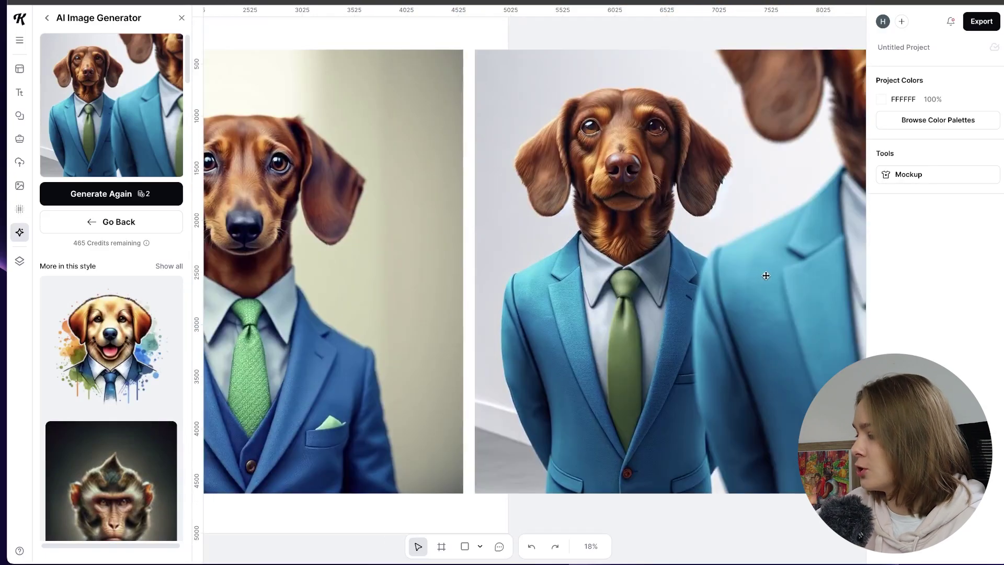
scroll(765, 276, "right", 3)
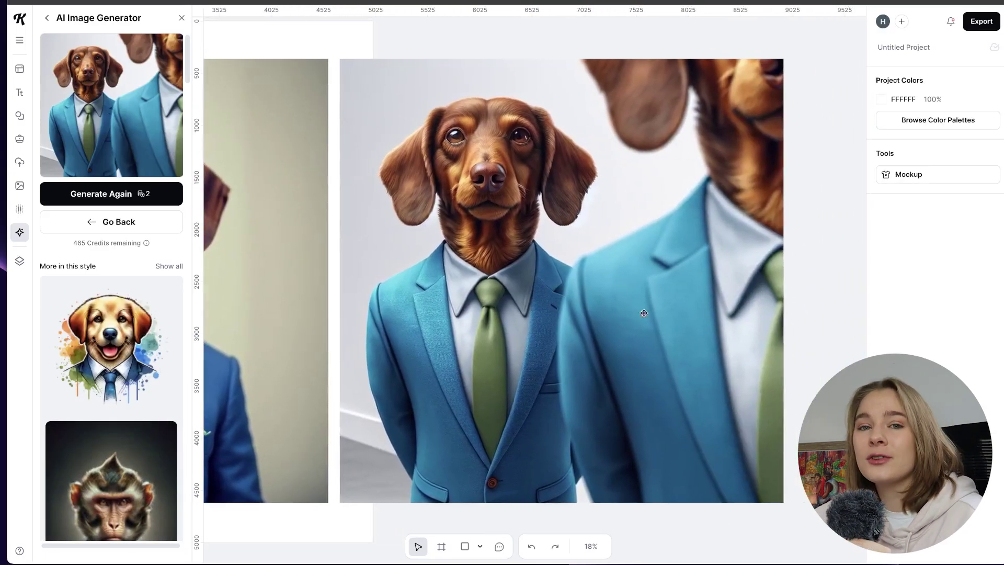
scroll(723, 264, "down", 5)
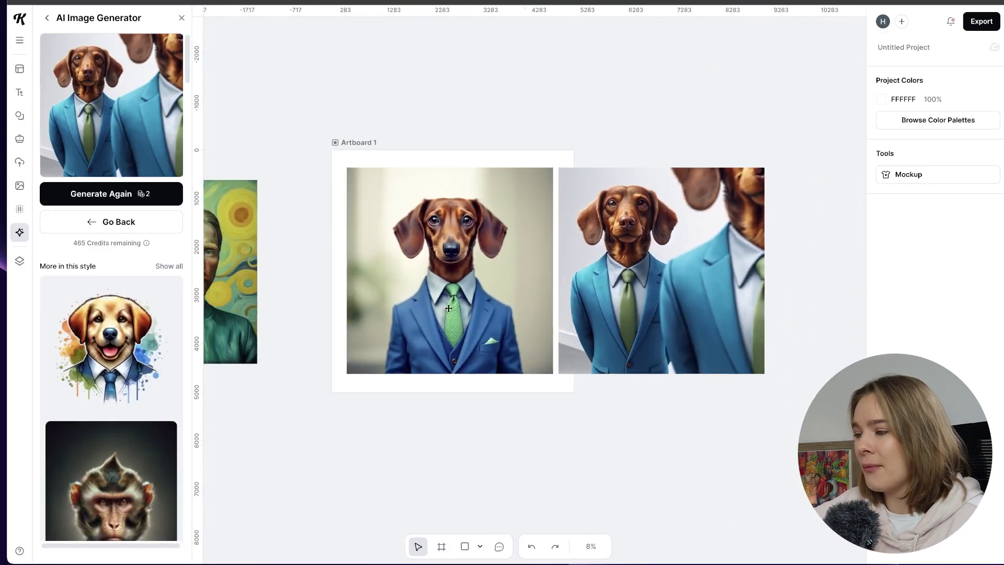
left_click_drag(590, 114, 566, 94)
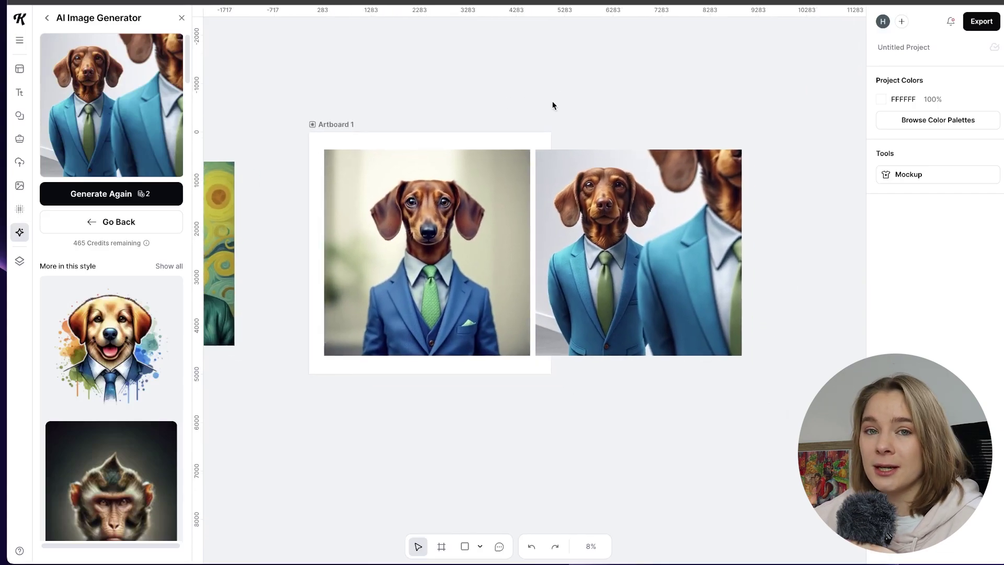
Move both dog images together off the artboard to below the portraits and close the AI Image Generator.
left_click(502, 225)
left_click(558, 237, "shift")
left_click_drag(452, 200, 389, 309)
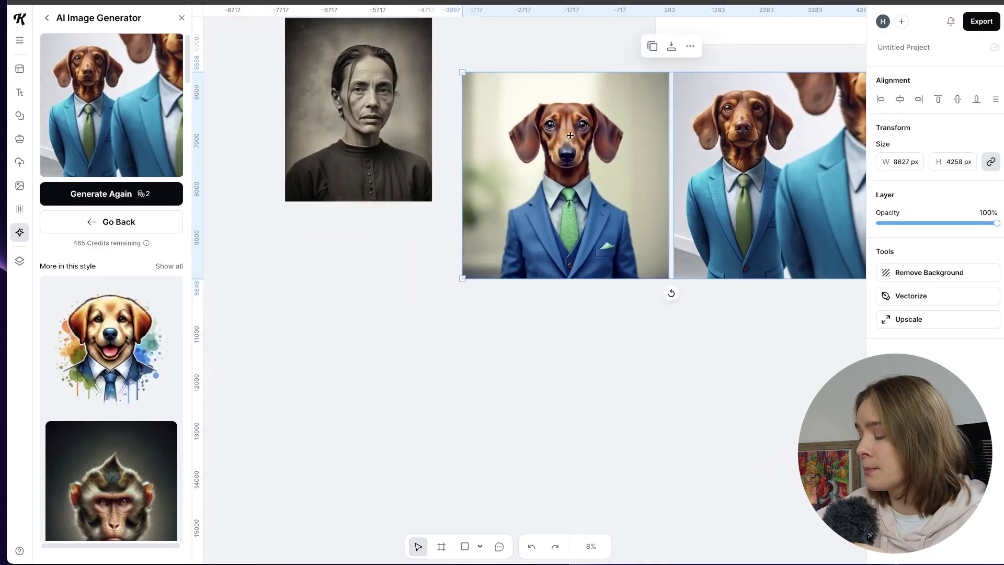
left_click_drag(670, 291, 412, 489)
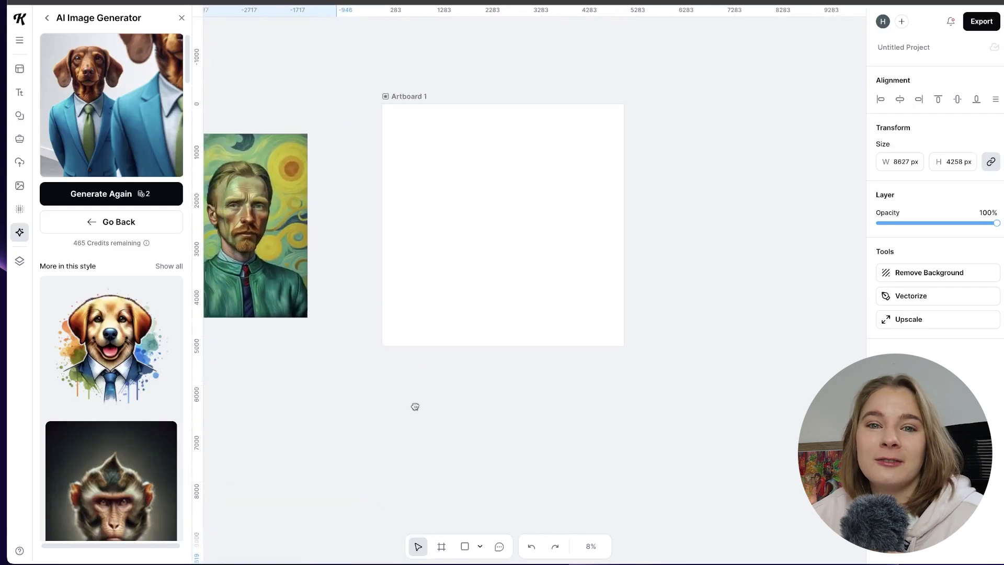
left_click_drag(415, 406, 465, 441)
left_click(569, 298)
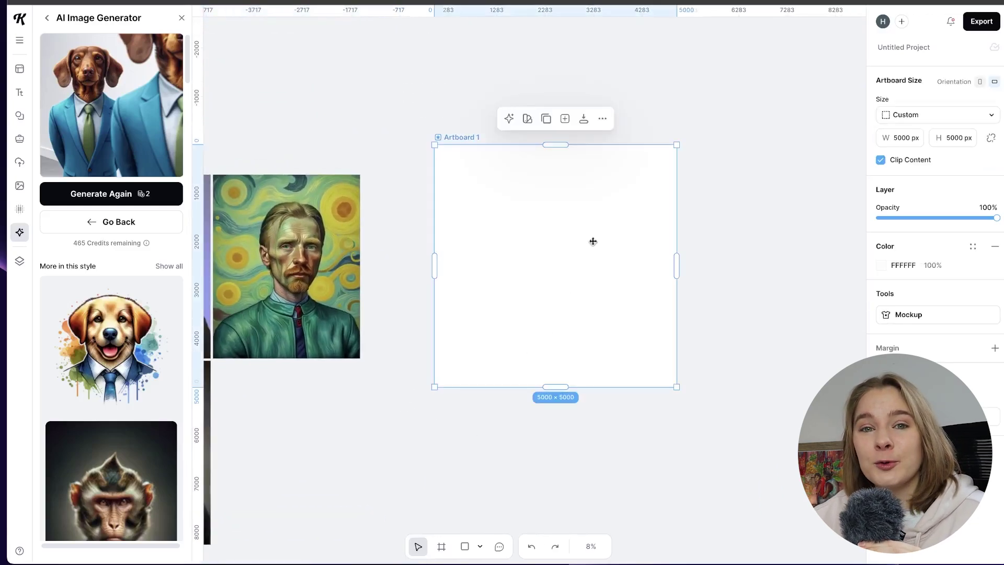
left_click(545, 134)
scroll(546, 172, "up", 4)
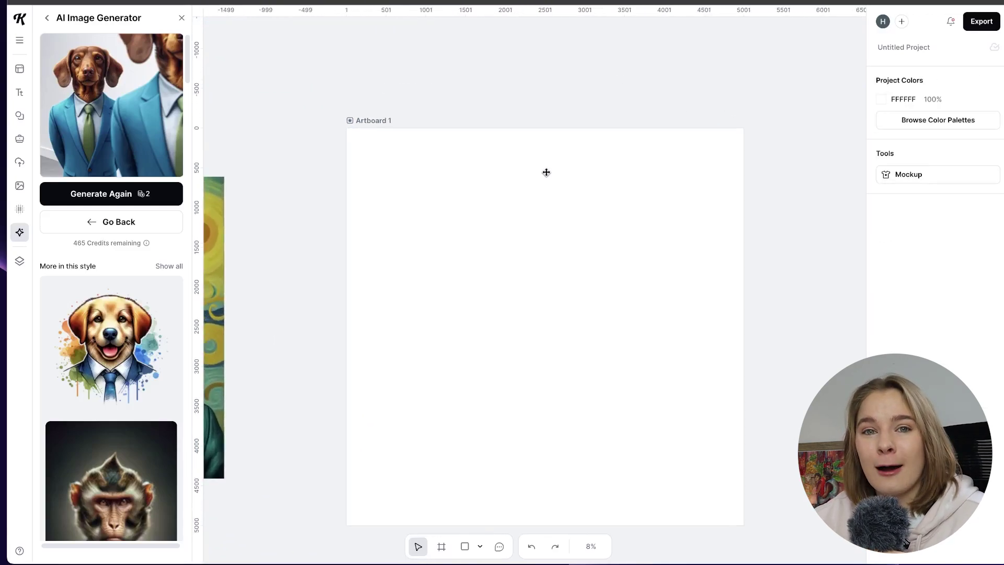
left_click(182, 18)
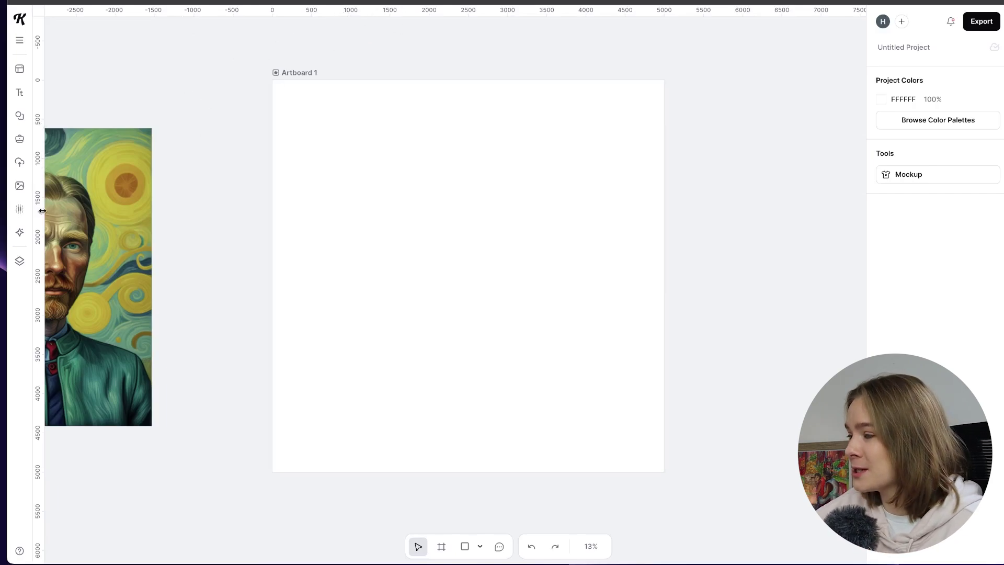
Add a horizontal guide at about 1376 px and a vertical guide at about 1400 px across the artboard.
left_click_drag(266, 10, 335, 187)
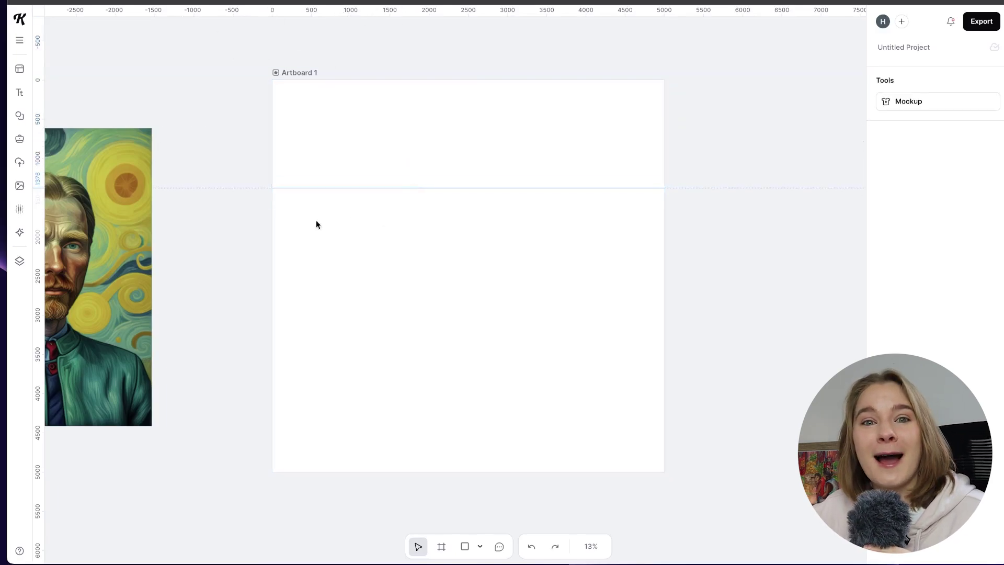
left_click_drag(34, 191, 399, 235)
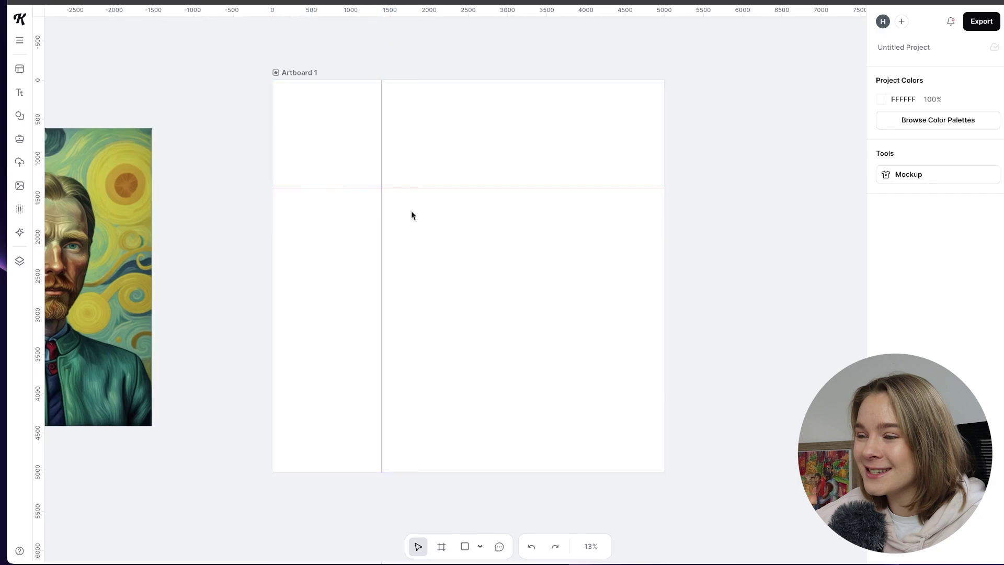
scroll(432, 257, "up", 5)
left_click_drag(375, 182, 411, 248)
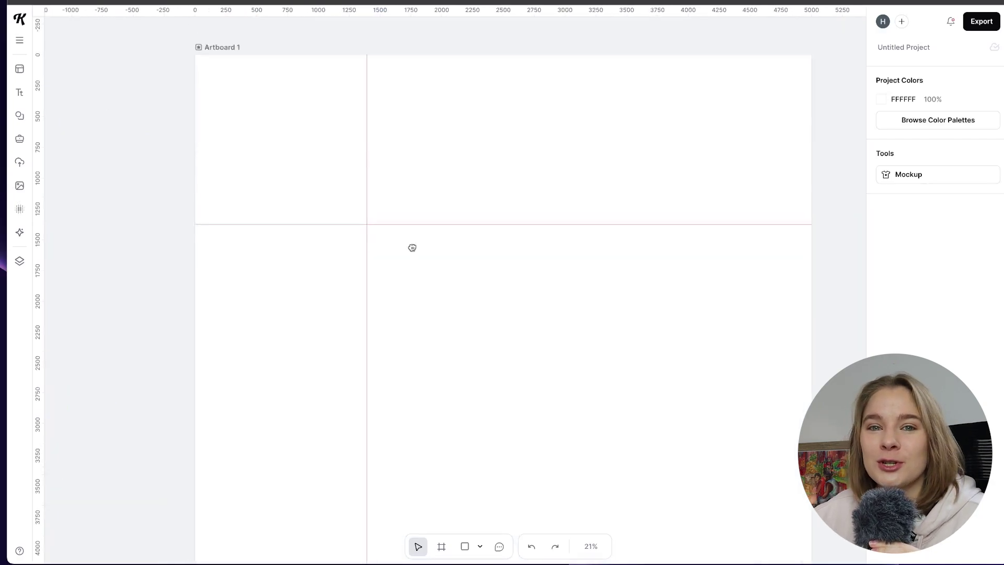
Add margins to Artboard 1 and set all four linked sides to 150 px.
left_click(222, 68)
left_click(995, 348)
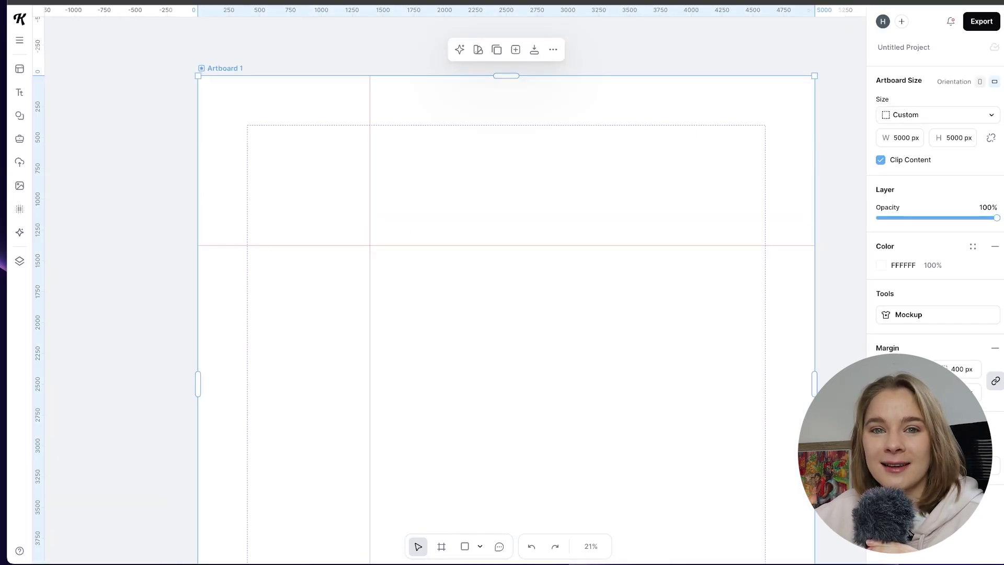
type("15")
left_click(956, 368)
left_click(907, 369)
type("0")
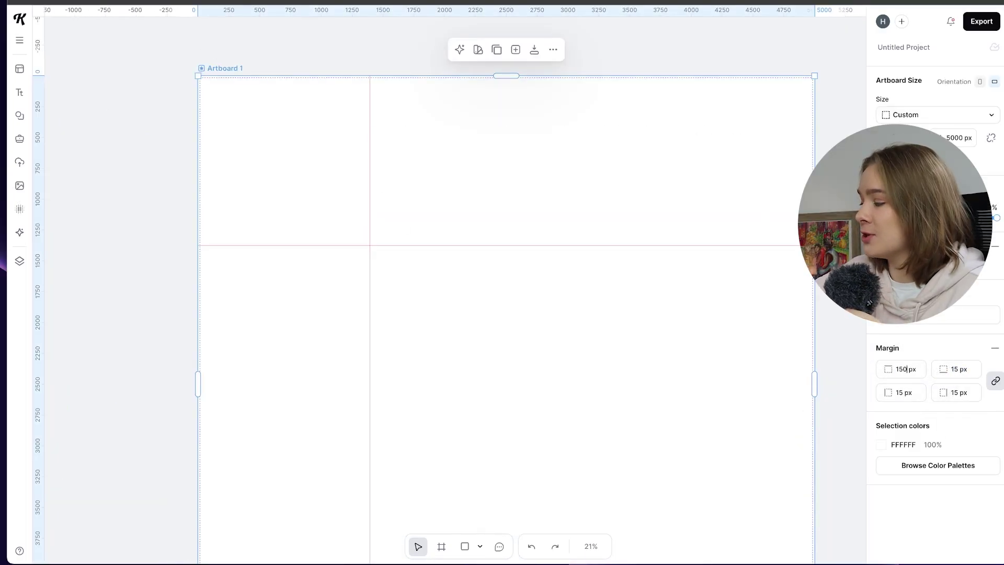
left_click(912, 392)
Unlink the artboard margins and set only the right margin to 400 px.
left_click(994, 381)
triple_click(963, 392)
type("400")
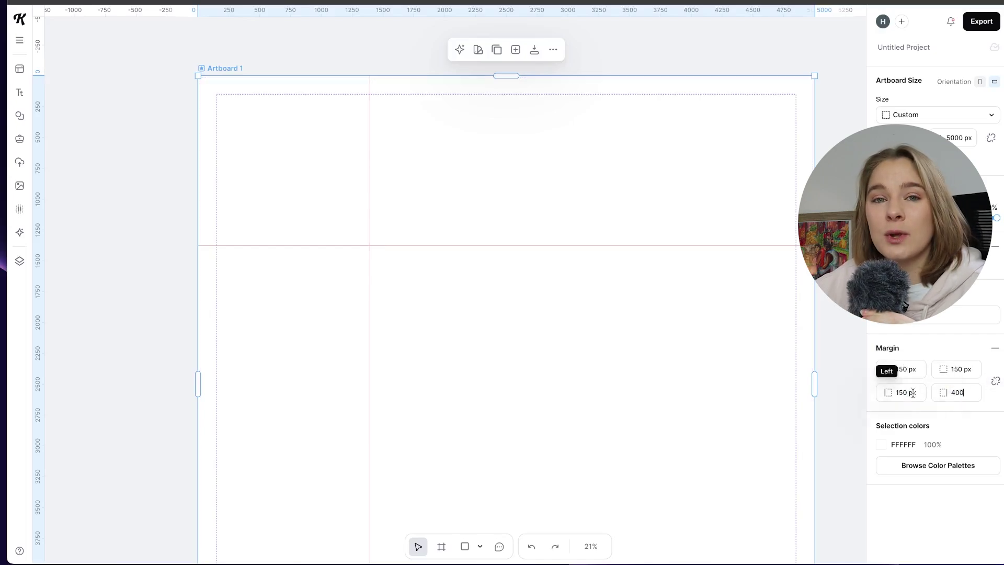
key("Return")
Link the artboard margins again and set all of them to 150 px.
left_click(995, 381)
left_click(905, 369)
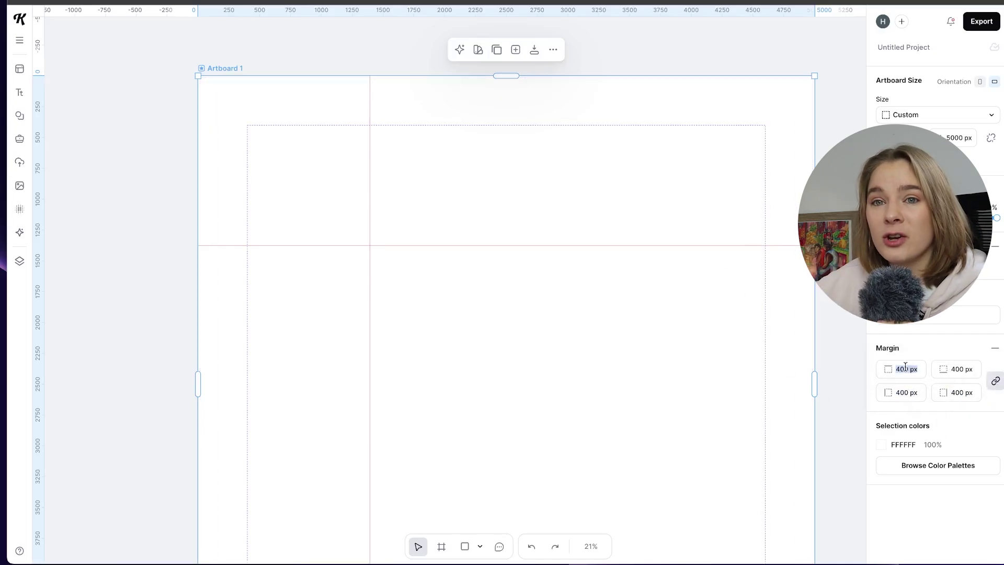
type("150")
key("Return")
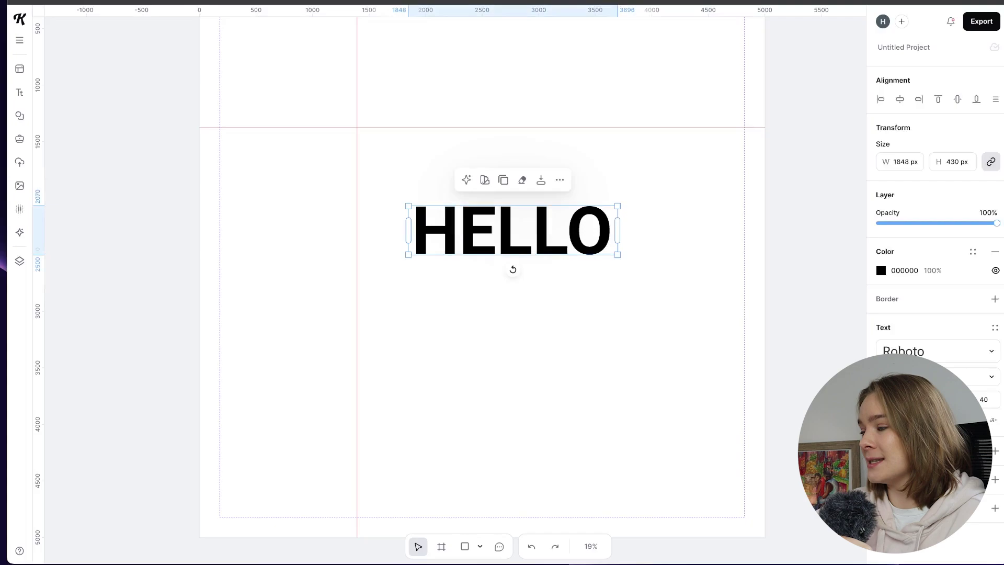
Move the HELLO text so its upper-left corner snaps to the intersection of the two guides, then deselect it.
left_click_drag(480, 229, 428, 150)
left_click(526, 216)
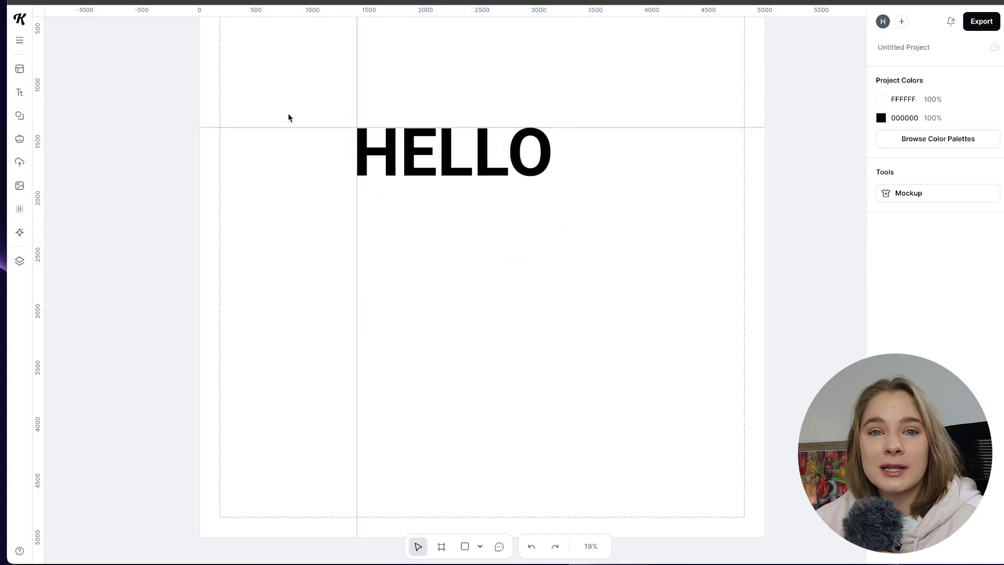
Rename the project as "Kittl new features".
scroll(657, 340, "right", 2)
left_click(903, 47)
type("Kittl new fe")
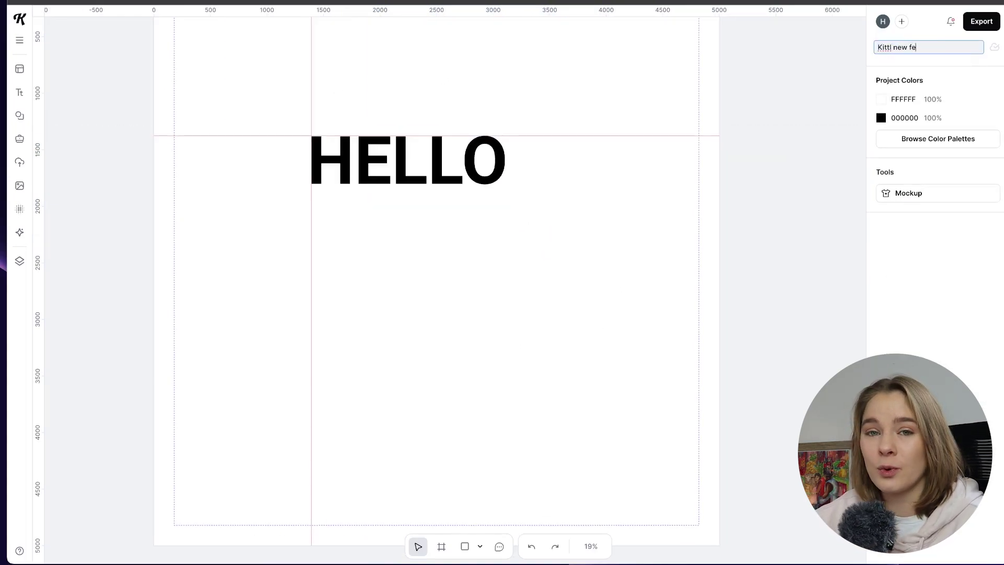
type("atures")
key("Return")
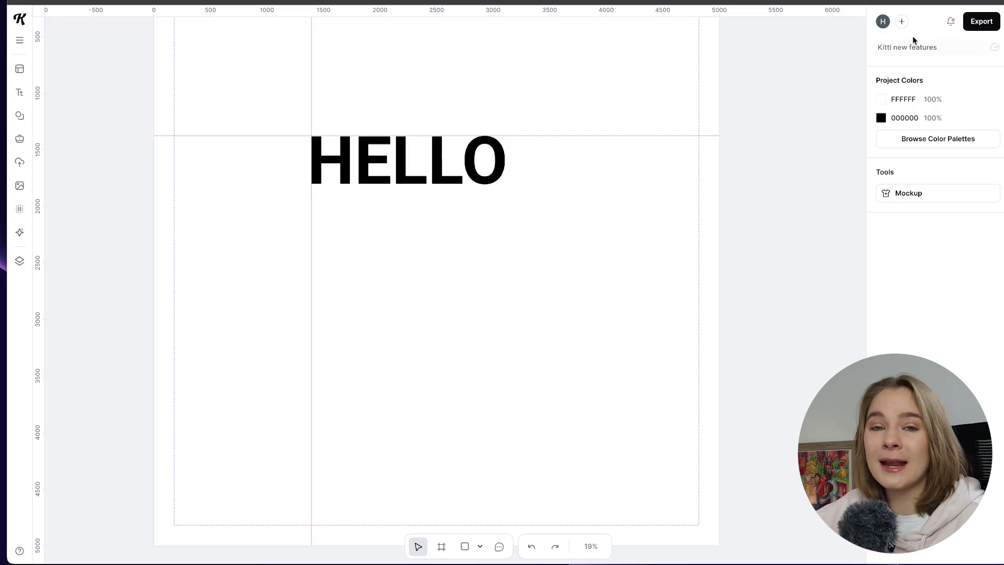
Open the project sharing settings, enter "freelancer" as a collaborator and set the permission to Can edit.
left_click(883, 23)
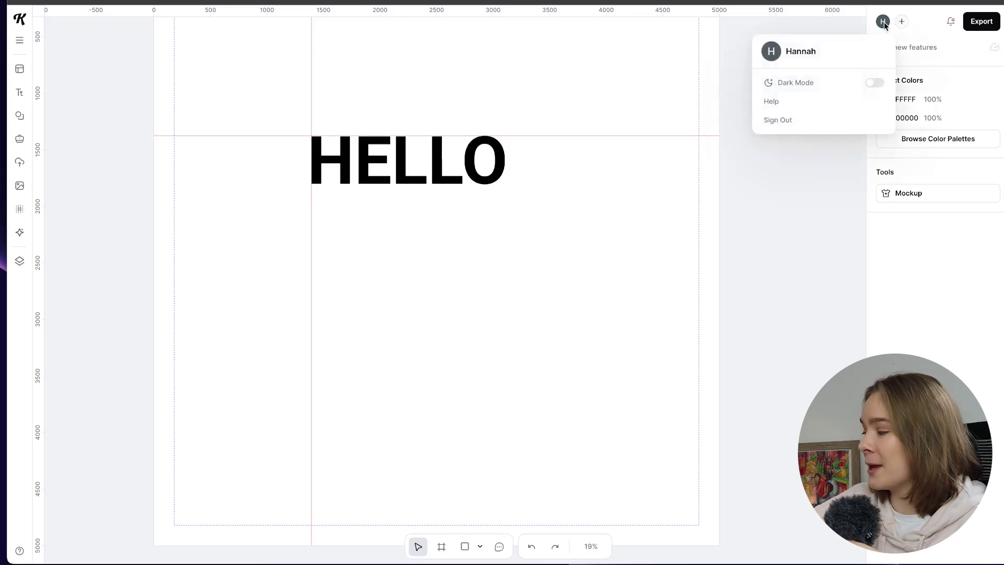
left_click(902, 21)
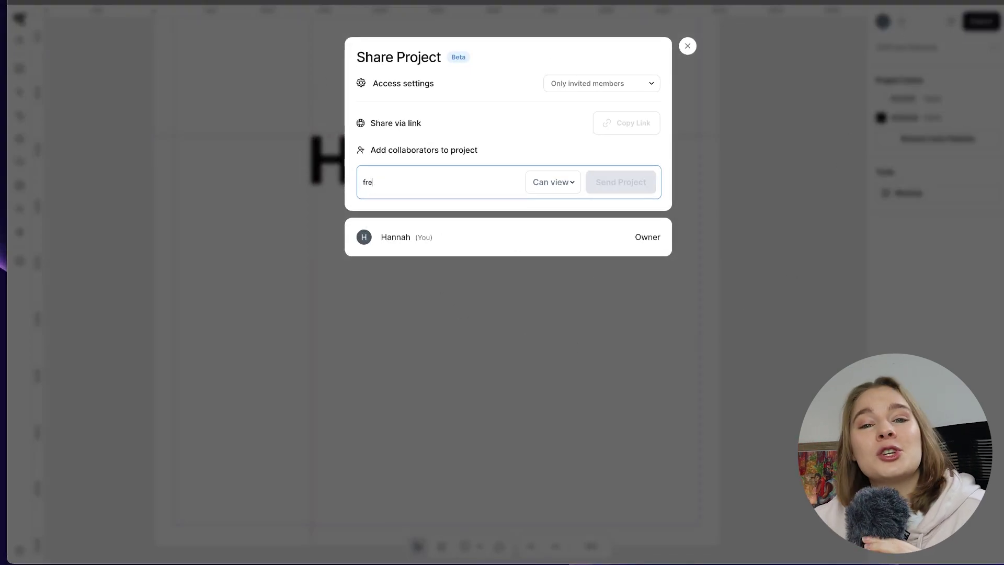
left_click(552, 181)
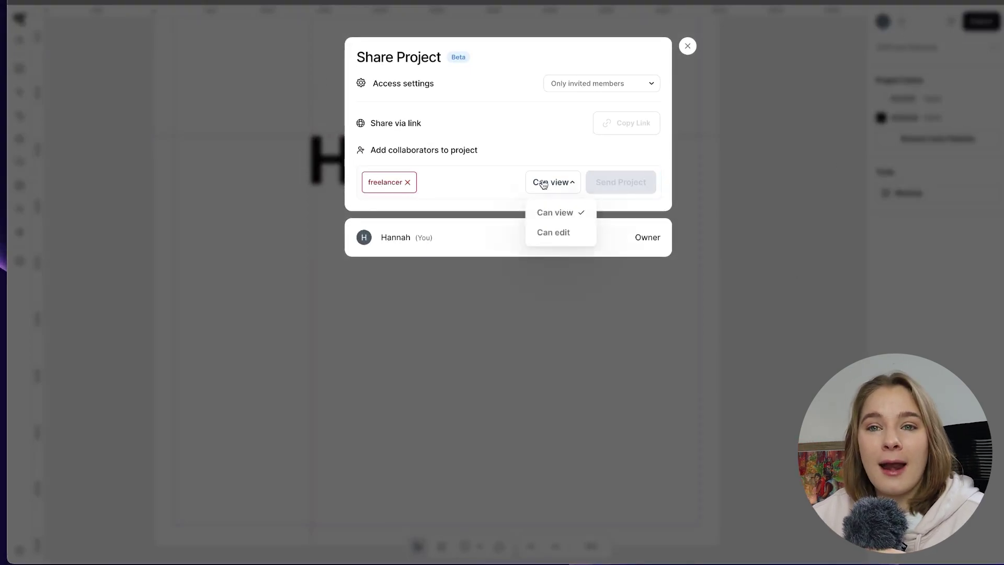
left_click(555, 232)
Replace the freelancer entry with "client", set the permission to Can view and remove the client entry.
left_click(406, 182)
left_click(416, 181)
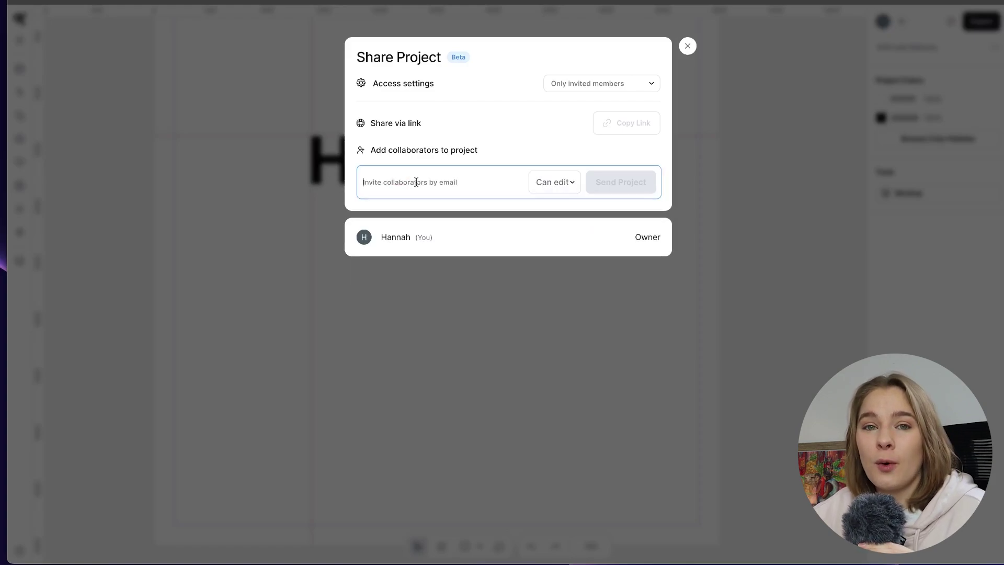
type("client")
left_click(535, 186)
left_click(554, 231)
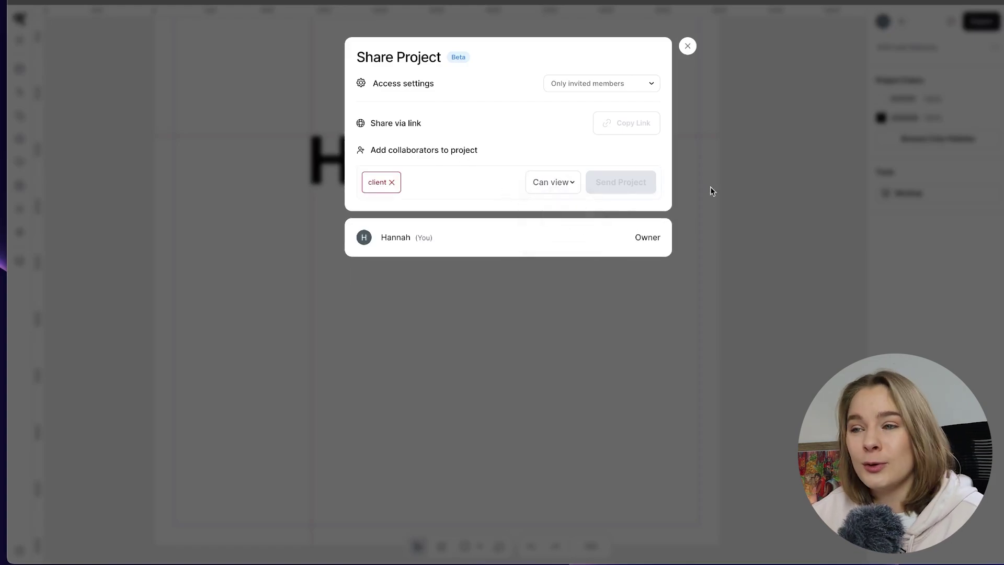
left_click(390, 183)
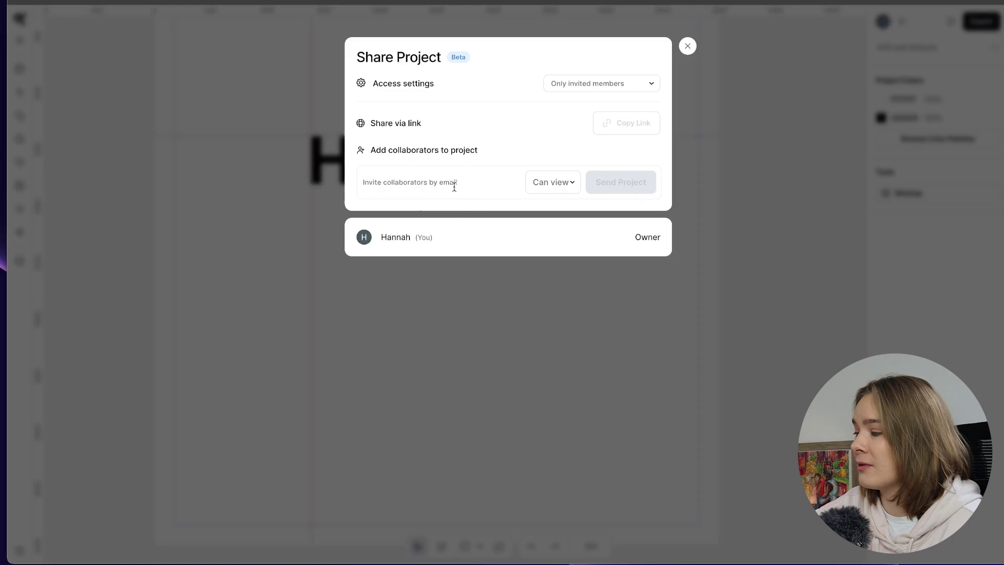
View the project's access options, keep Only invited members and close the sharing settings.
left_click(600, 85)
left_click(593, 104)
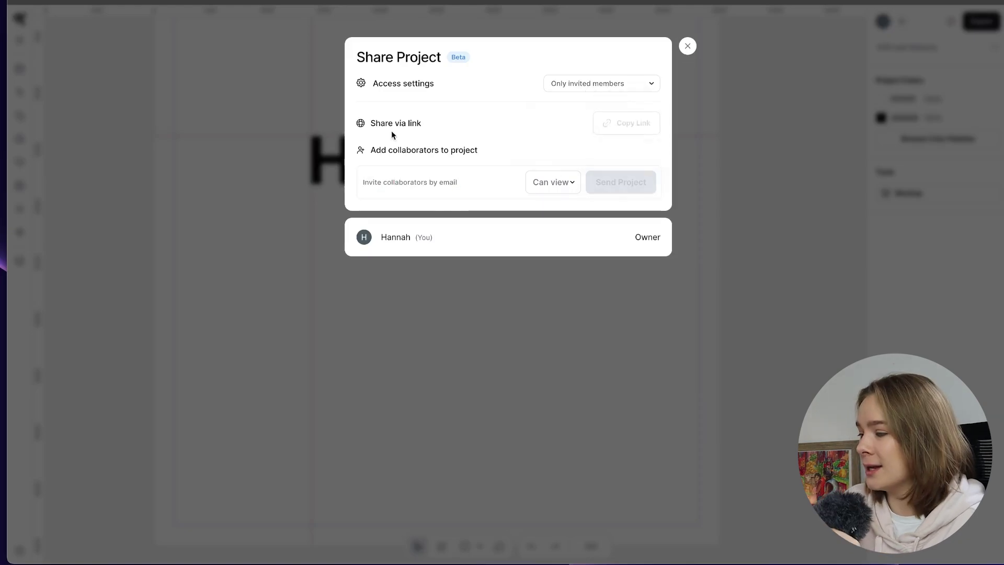
left_click(688, 46)
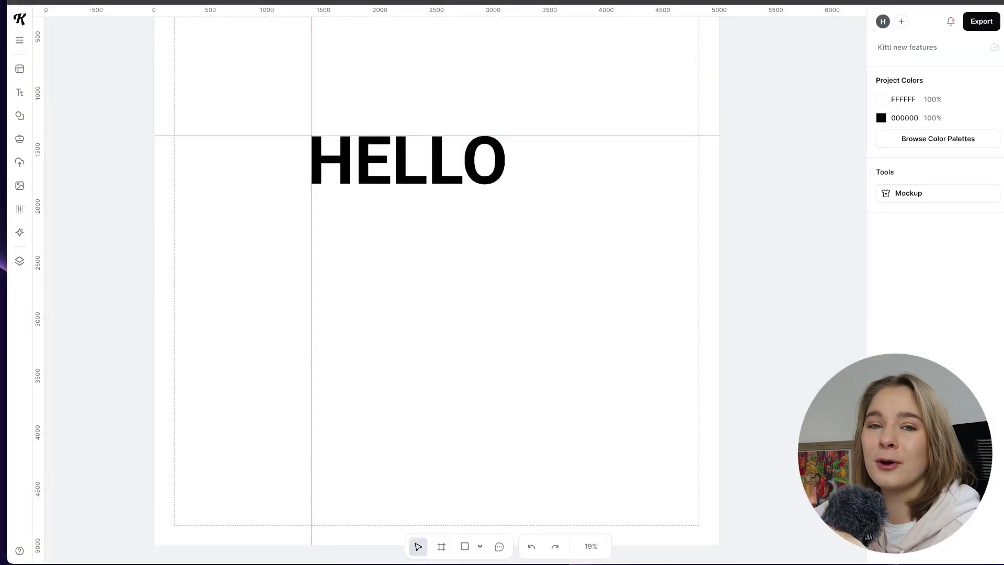
Add a blank 5000 × 5000 px artboard beside Artboard 1.
scroll(507, 228, "down", 5)
left_click(400, 126)
left_click(491, 107)
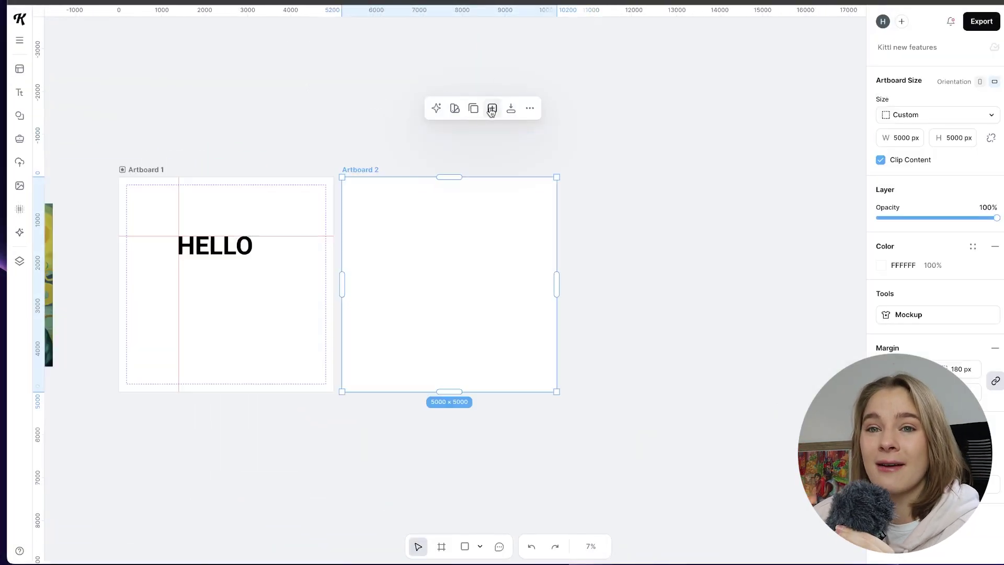
Open the brand kits and add a text style named Text in Roboto Bold, size 72, to My Brand Kit.
left_click(21, 139)
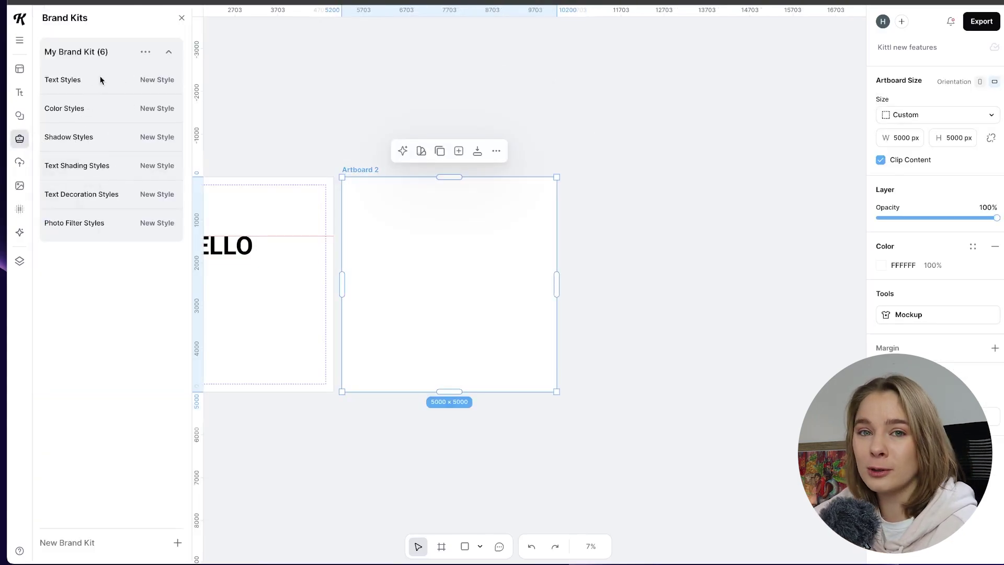
left_click(153, 80)
left_click(252, 306)
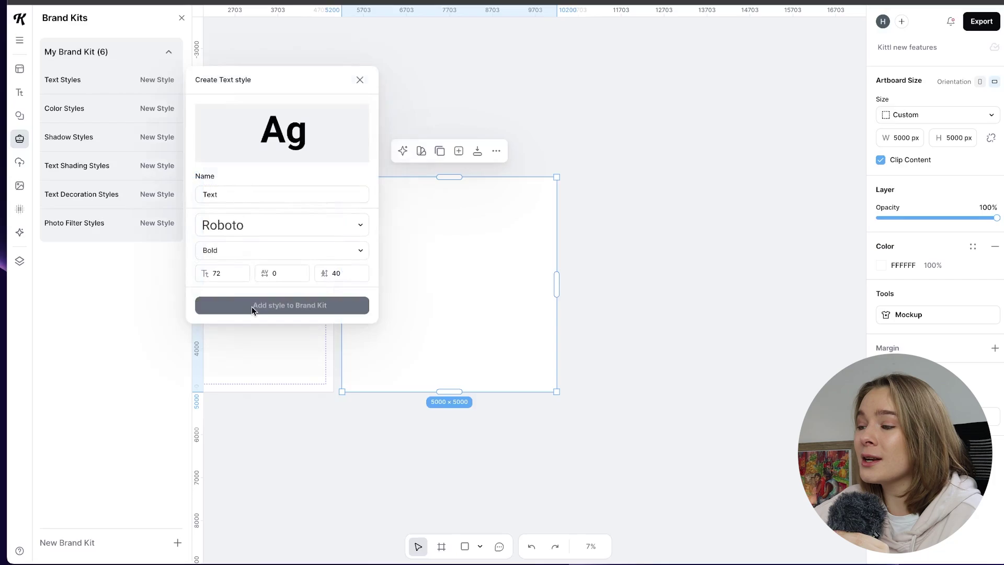
Add a second text style named Body in Roboto Bold, size 24, to the brand kit.
left_click(141, 80)
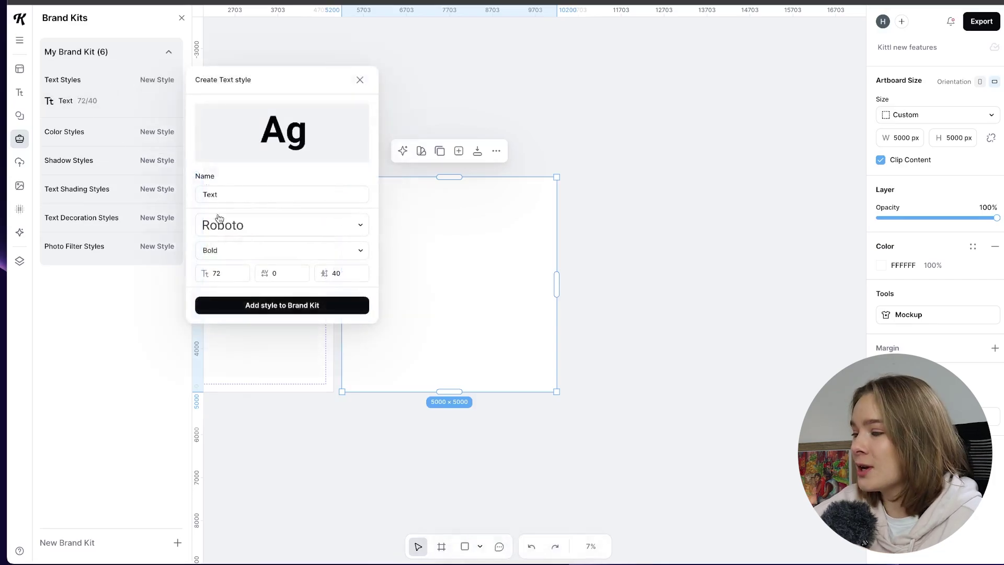
left_click(238, 273)
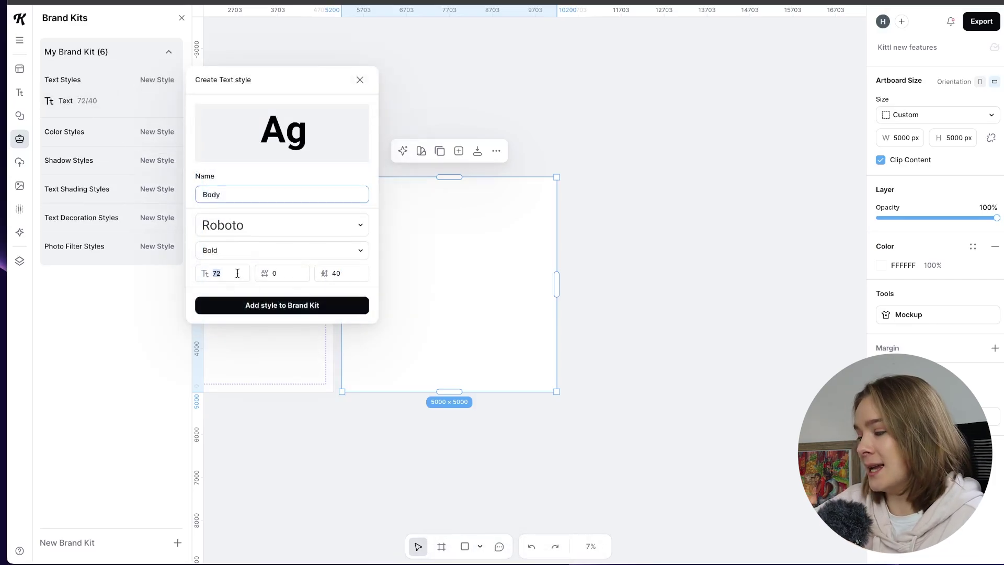
left_click(276, 307)
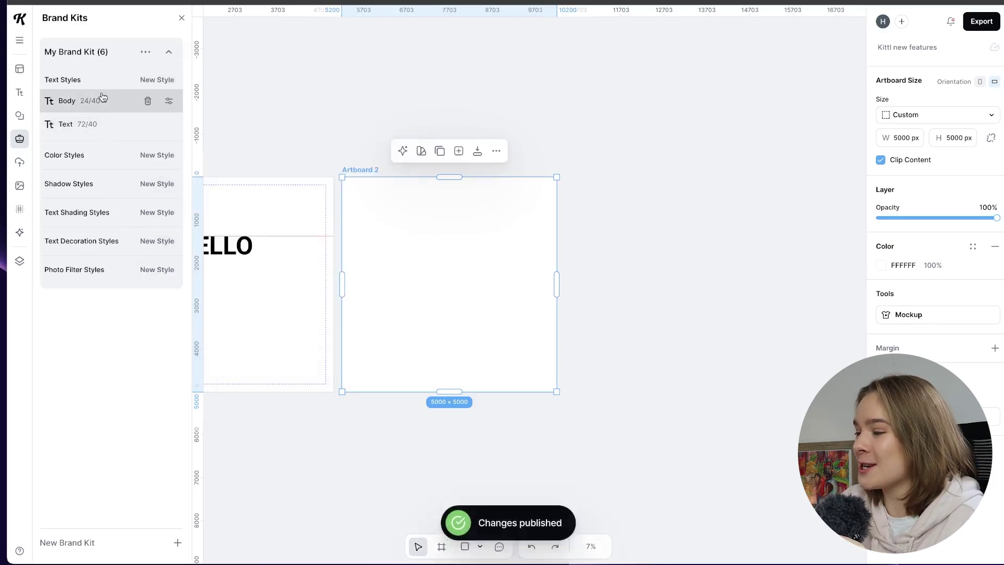
Rename the size 72 text style as Heading and publish the change.
left_click(168, 124)
left_click(233, 242)
key("BackSpace")
key("BackSpace")
key("BackSpace")
key("BackSpace")
type("Heading")
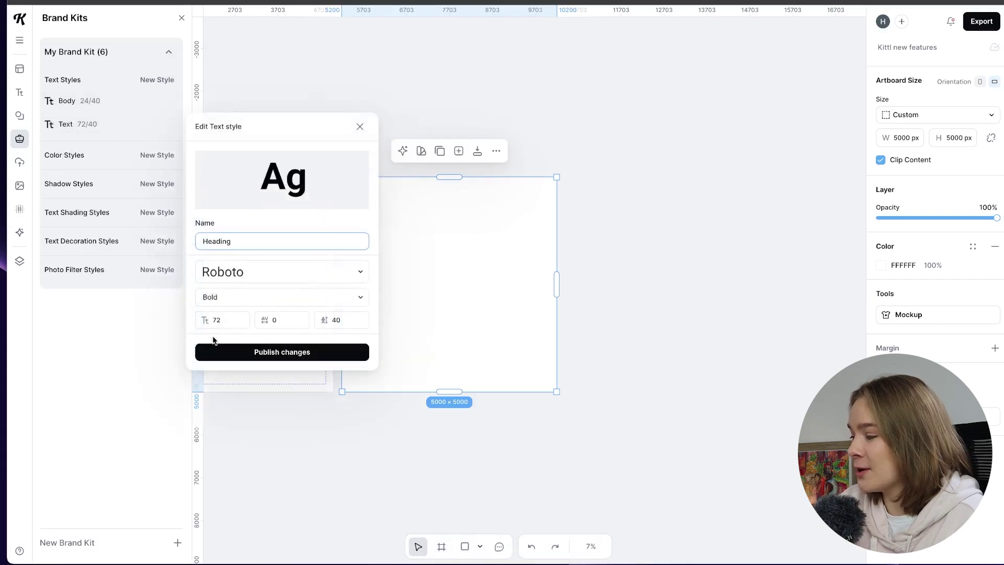
left_click(316, 352)
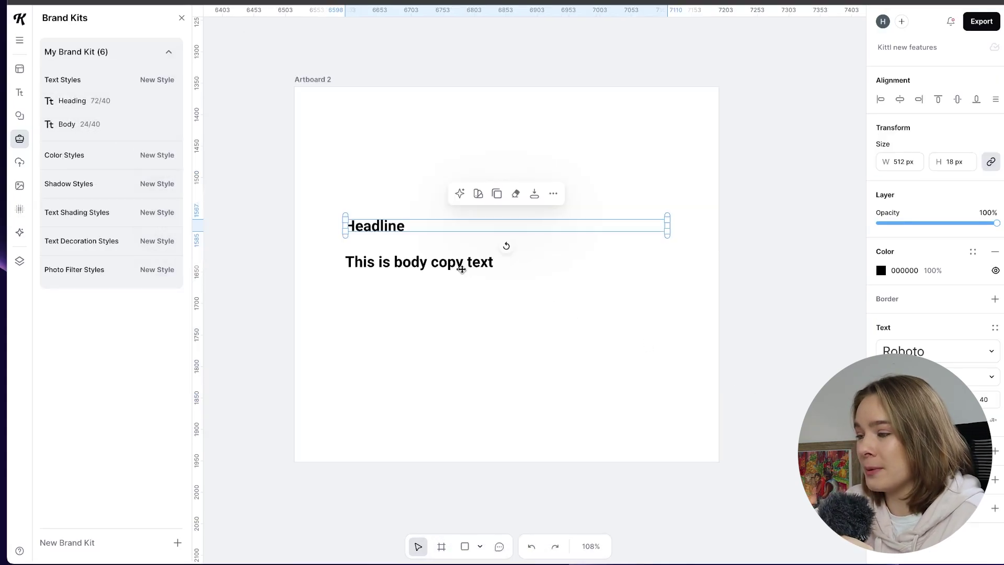
Apply the Heading text style to the Headline text and shift the body copy down clear of it.
left_click(95, 108)
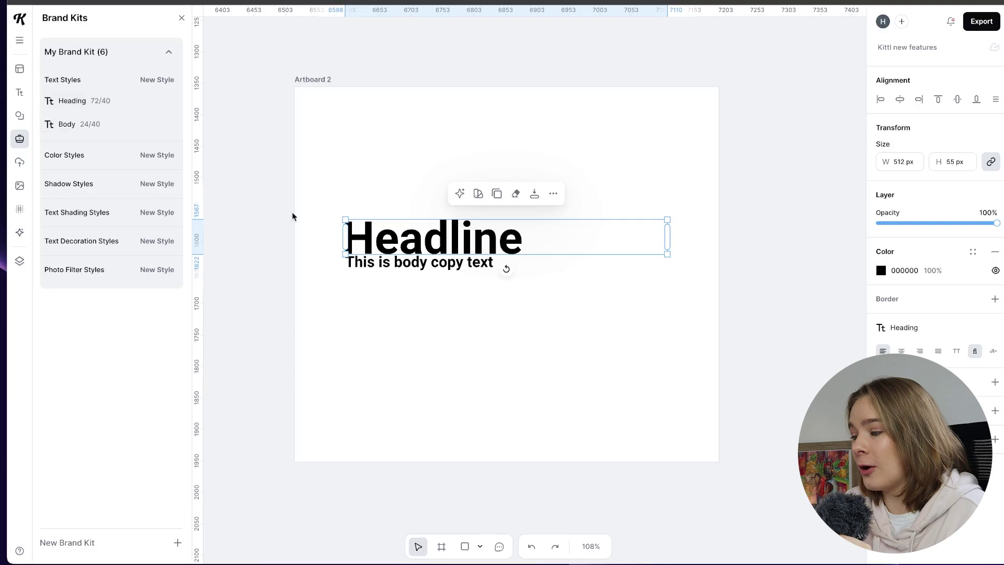
left_click(415, 276)
Set the Body text style's weight to Light and publish the change.
left_click(166, 124)
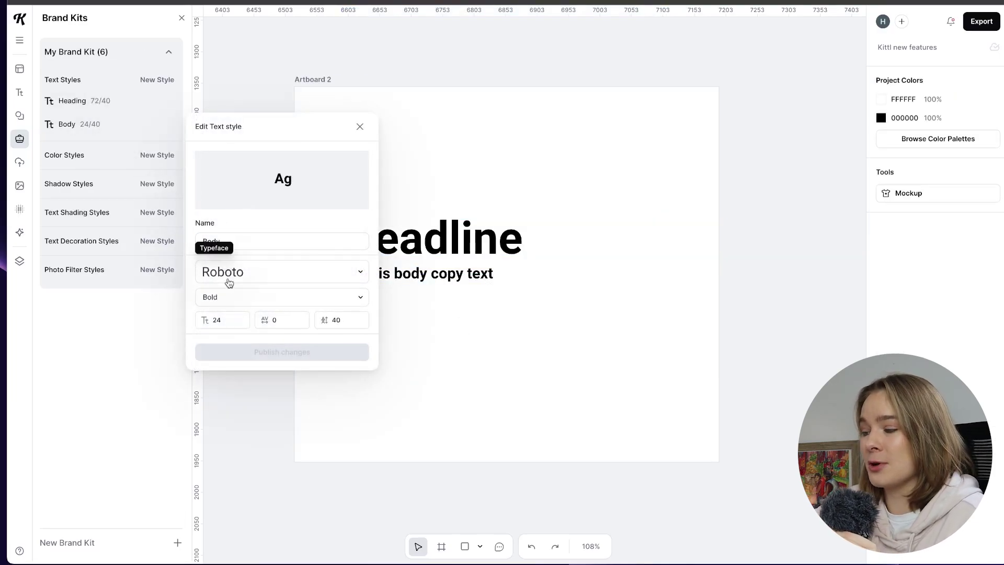
left_click(228, 298)
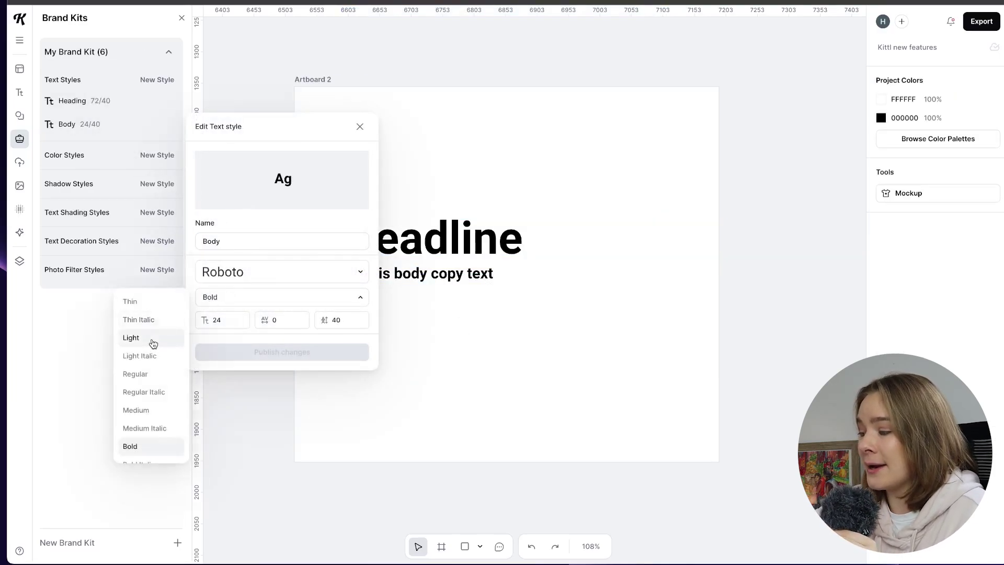
left_click(152, 339)
left_click(271, 352)
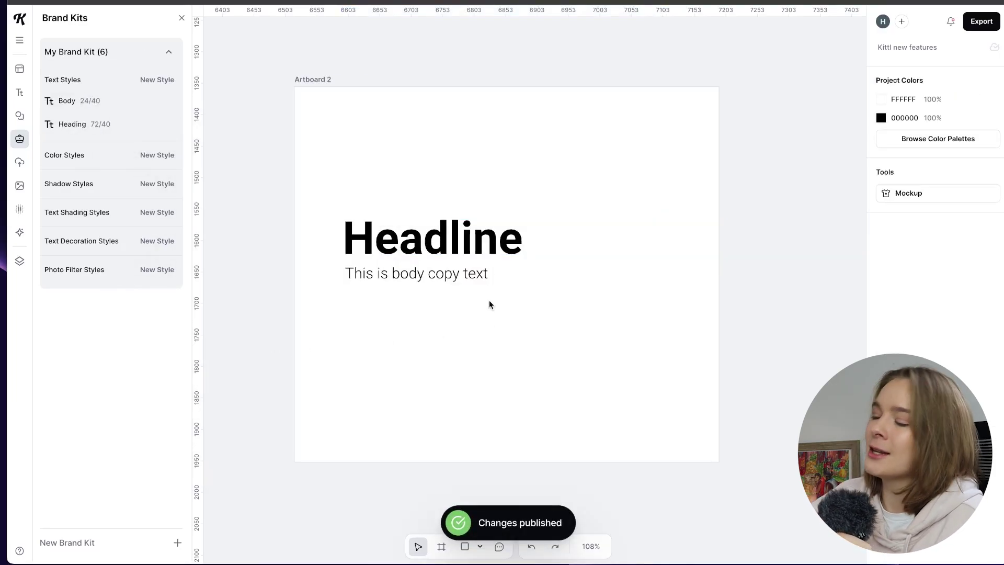
Create a red color style with hex FF5050, name it pr_red and add it to the brand kit.
left_click(157, 154)
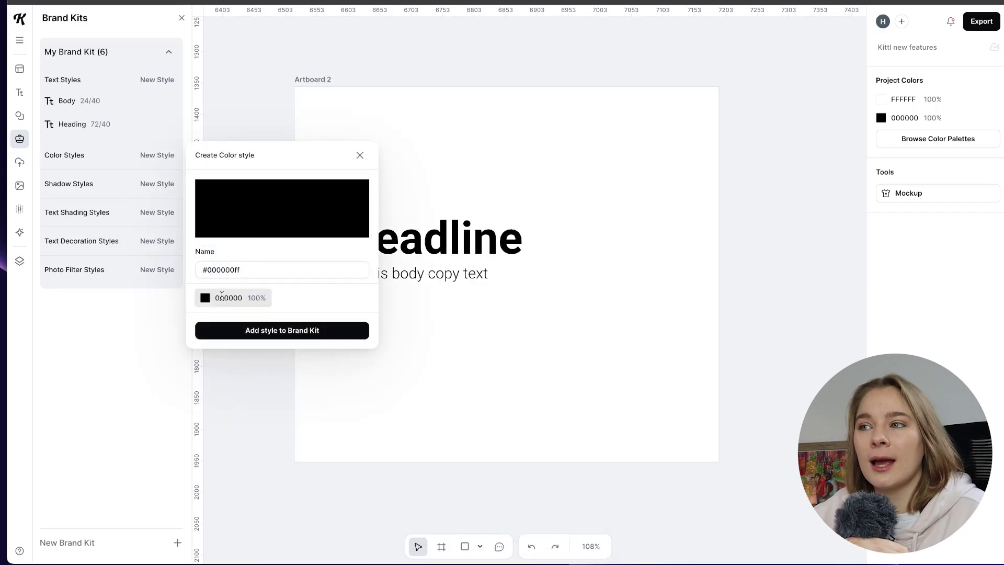
left_click(219, 297)
left_click_drag(473, 219, 494, 174)
left_click(234, 265)
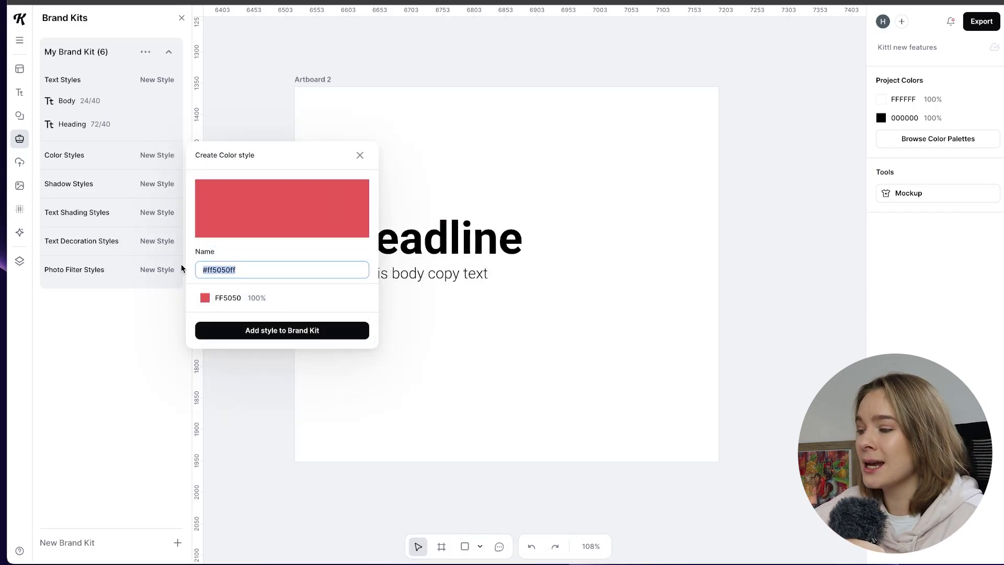
left_click(306, 330)
Create a blue color style named pr_blue with hex 4487FF and add it to the brand kit.
left_click(157, 155)
type("pr_blue")
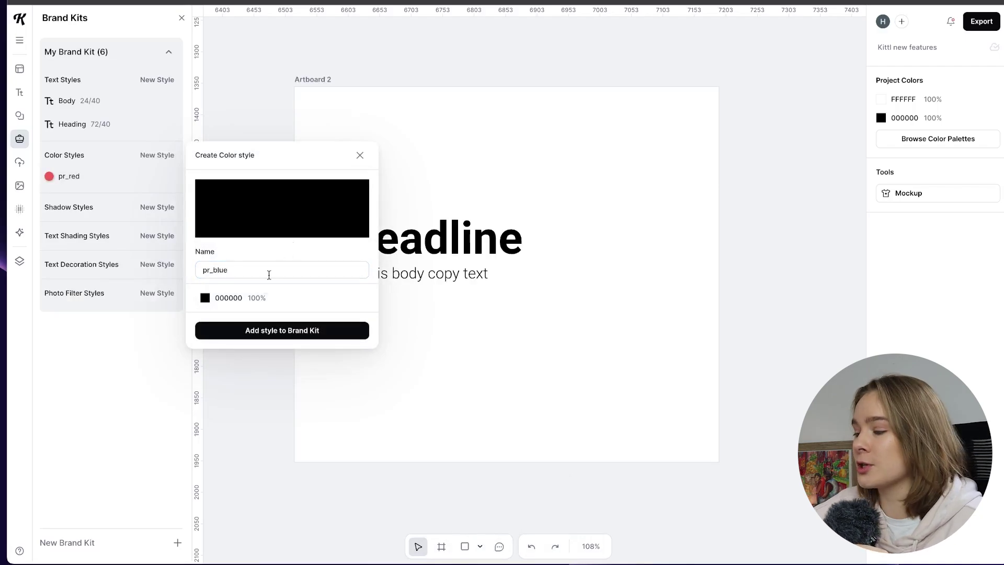
left_click(235, 297)
left_click(517, 228)
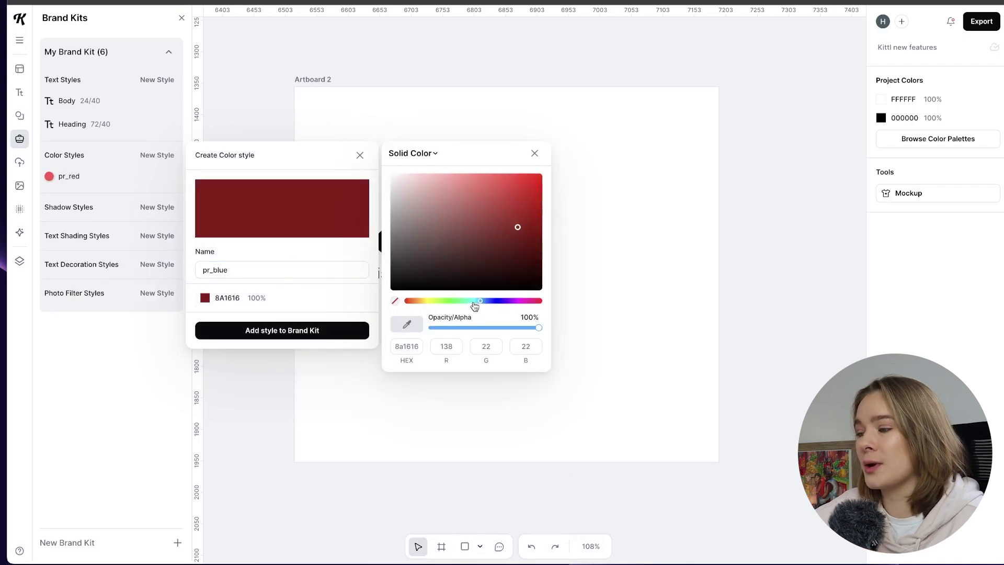
left_click_drag(476, 301, 488, 300)
left_click_drag(488, 214, 502, 161)
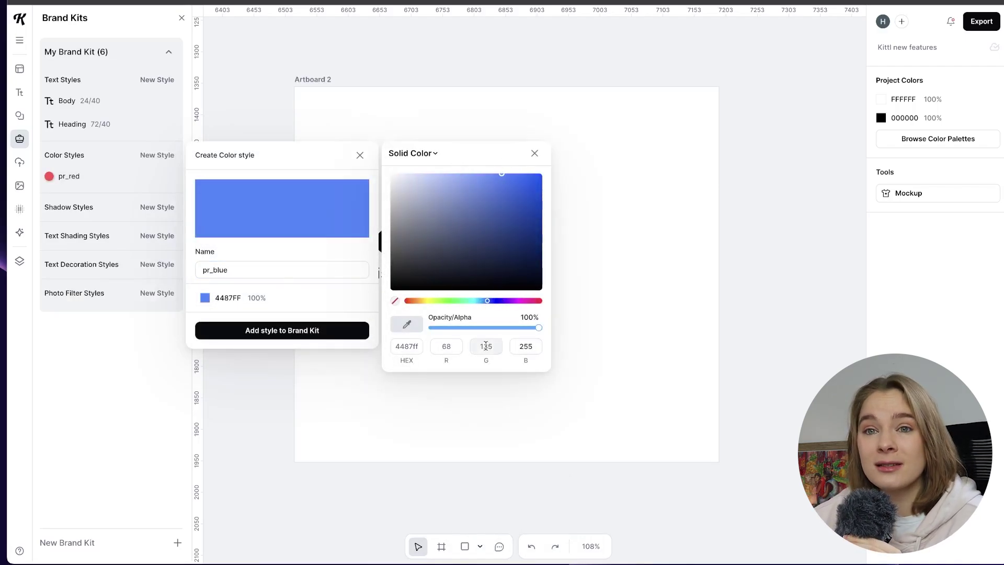
left_click(282, 330)
Create a medium green color style named sec_green and add it to the brand kit.
left_click(167, 155)
type("sec_gree")
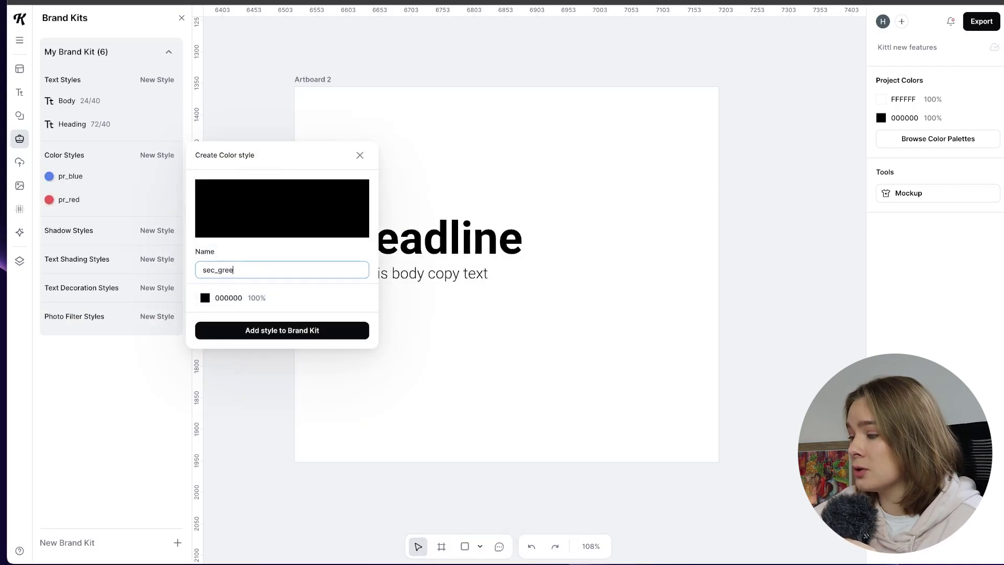
type("n")
left_click(264, 224)
left_click(235, 298)
left_click(481, 231)
left_click(457, 301)
left_click(453, 177)
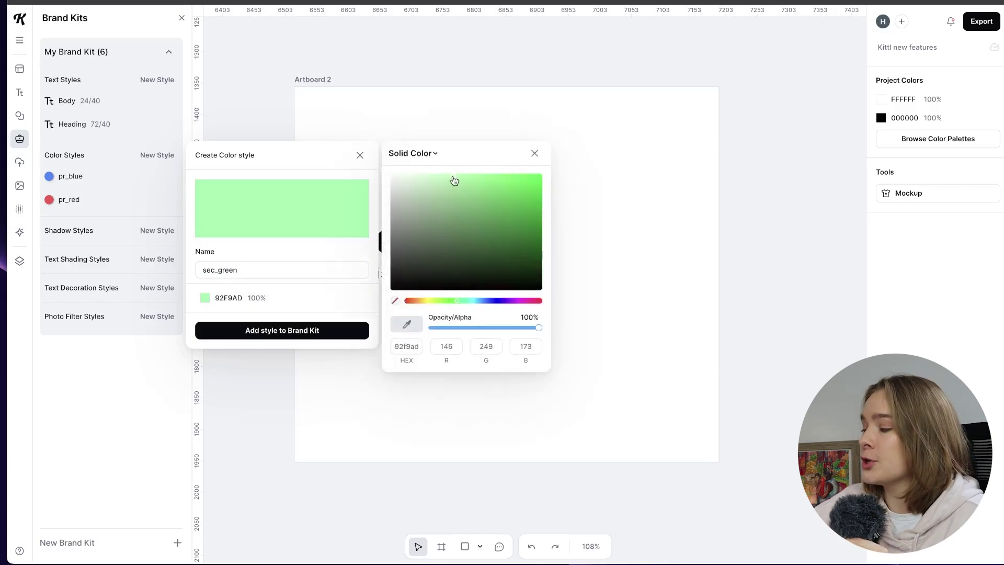
left_click_drag(454, 180, 483, 200)
left_click(301, 331)
Apply the sec_green color style to the Headline text and the pr_red style to the large circle.
left_click(83, 181)
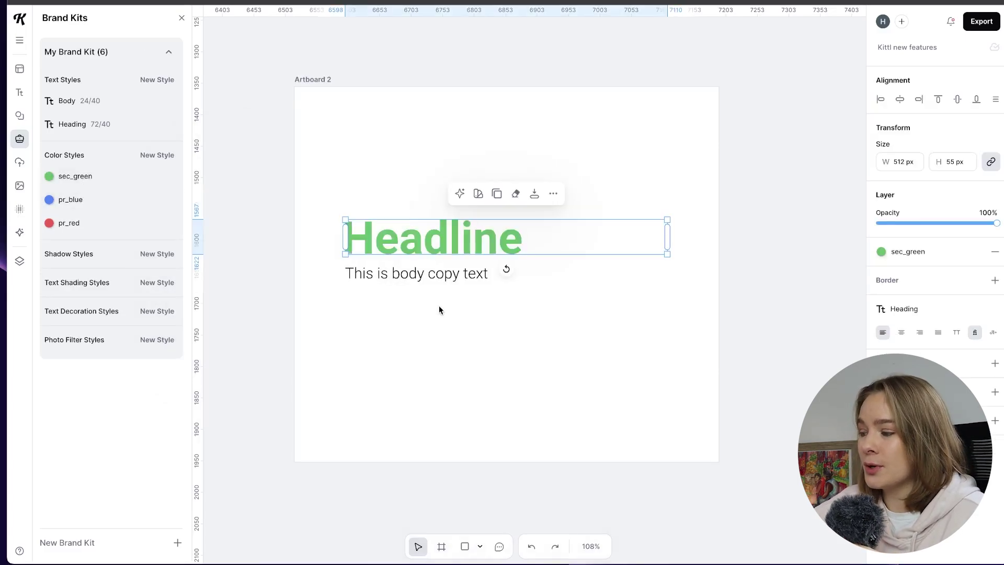
left_click(510, 355)
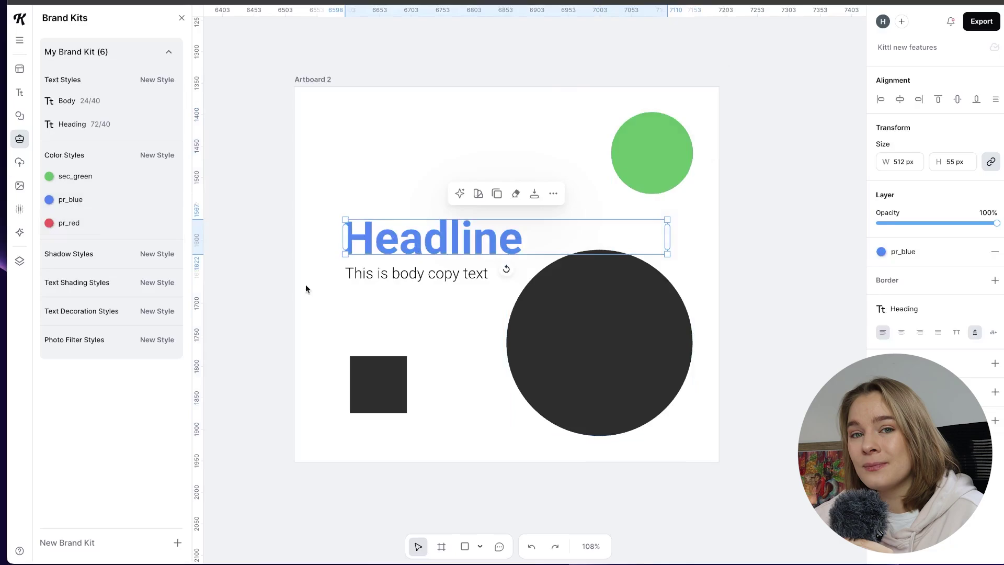
left_click(553, 318)
left_click(79, 225)
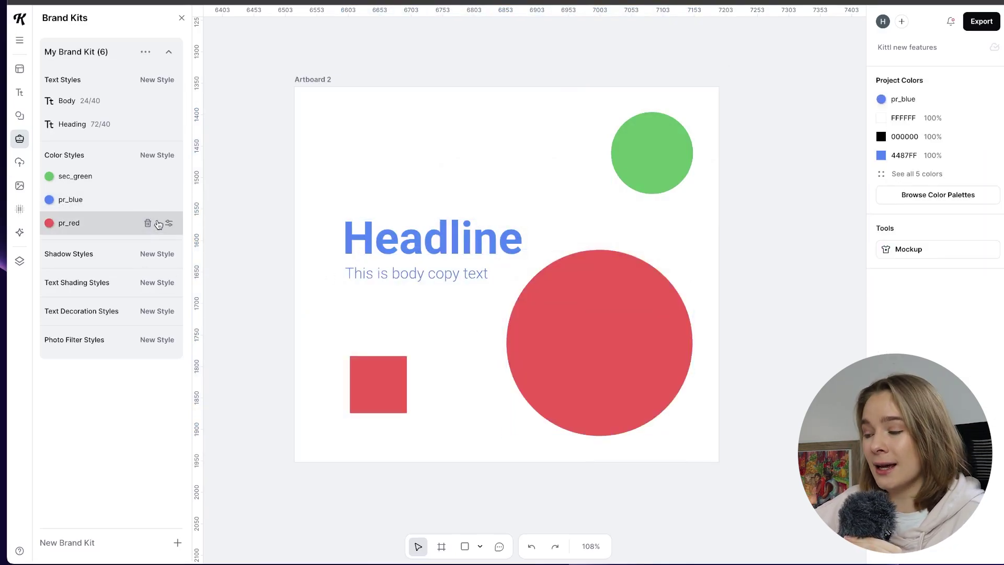
Darken the pr_red color style to A90000 and the pr_blue style to 002E85, publishing both changes.
left_click(166, 223)
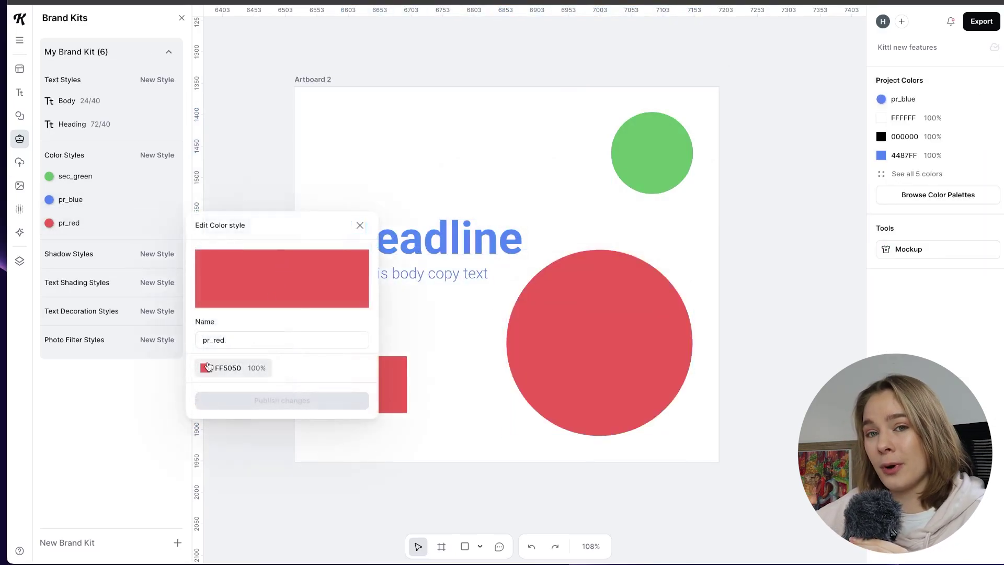
left_click(206, 367)
left_click_drag(489, 276, 544, 287)
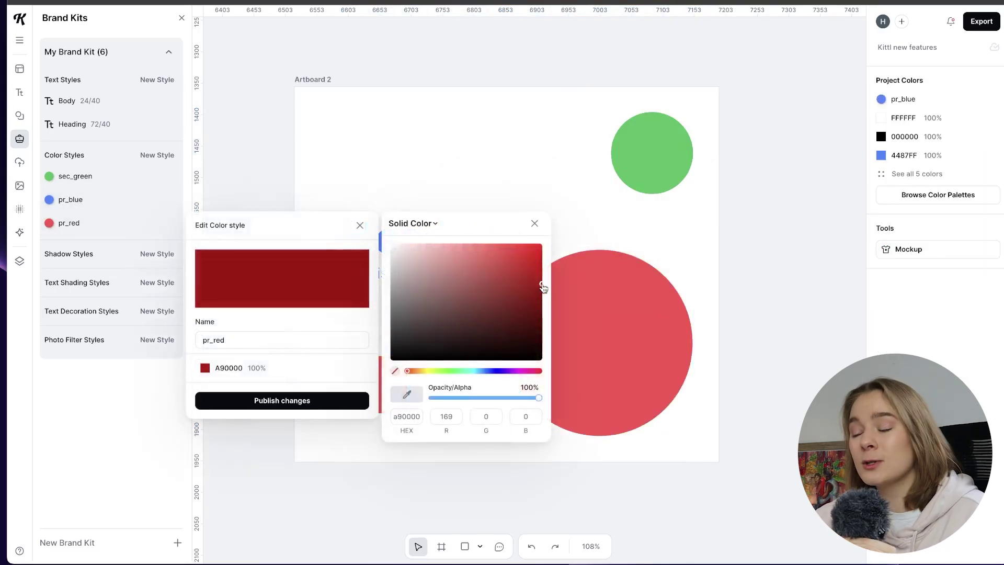
left_click(306, 395)
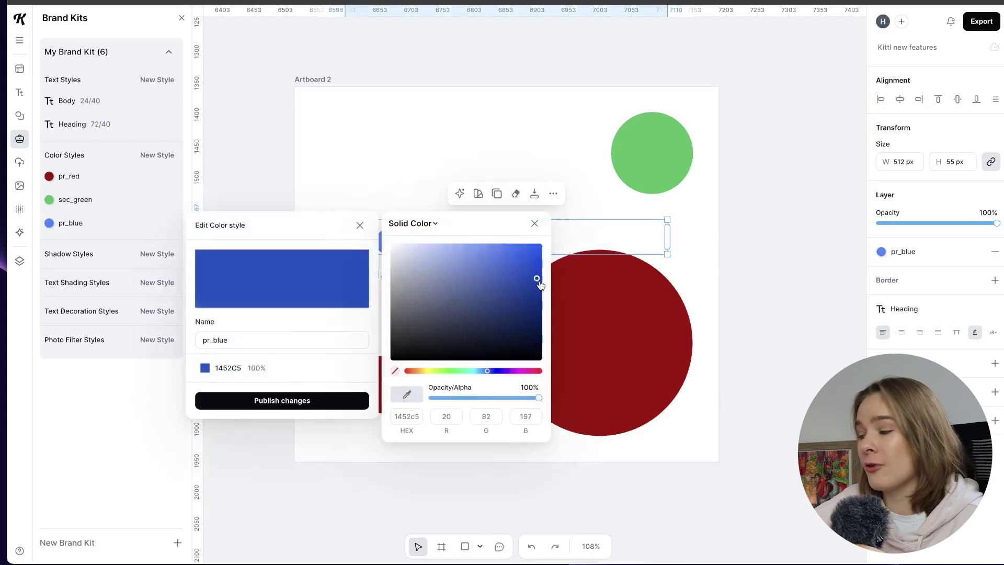
left_click_drag(535, 281, 560, 303)
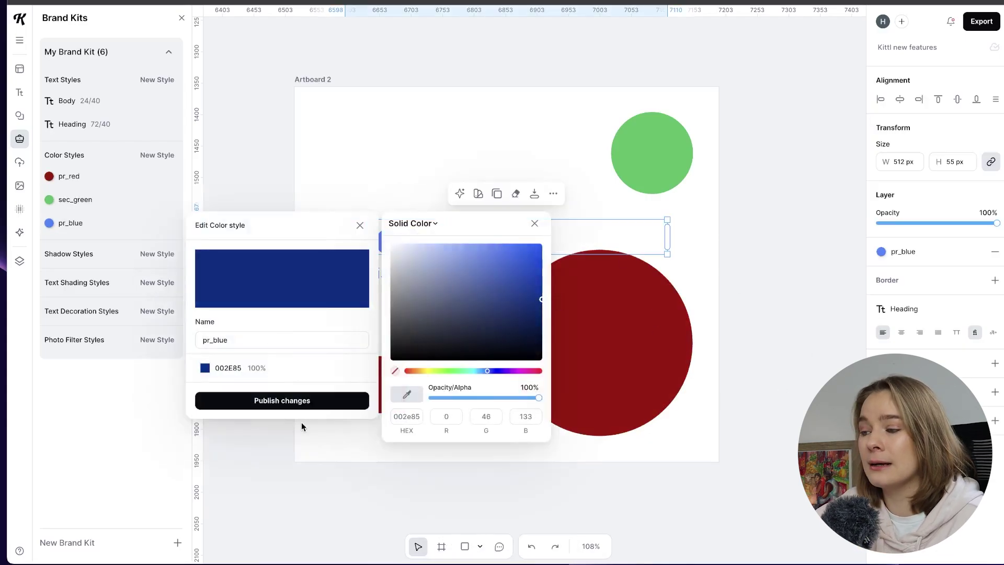
left_click(307, 401)
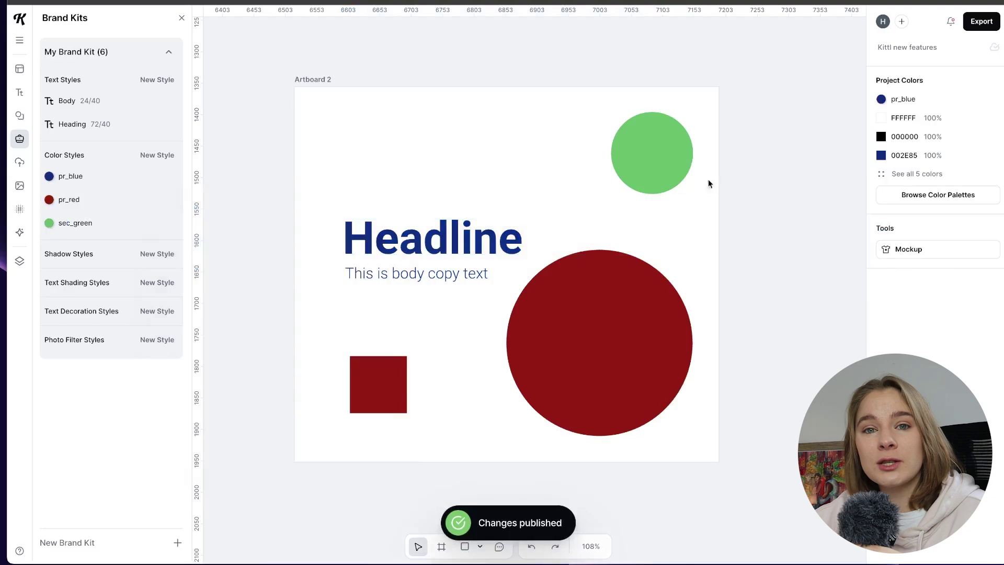
Delete all text and shapes from Artboard 2, then briefly view the new shadow style settings.
left_click_drag(312, 113, 688, 434)
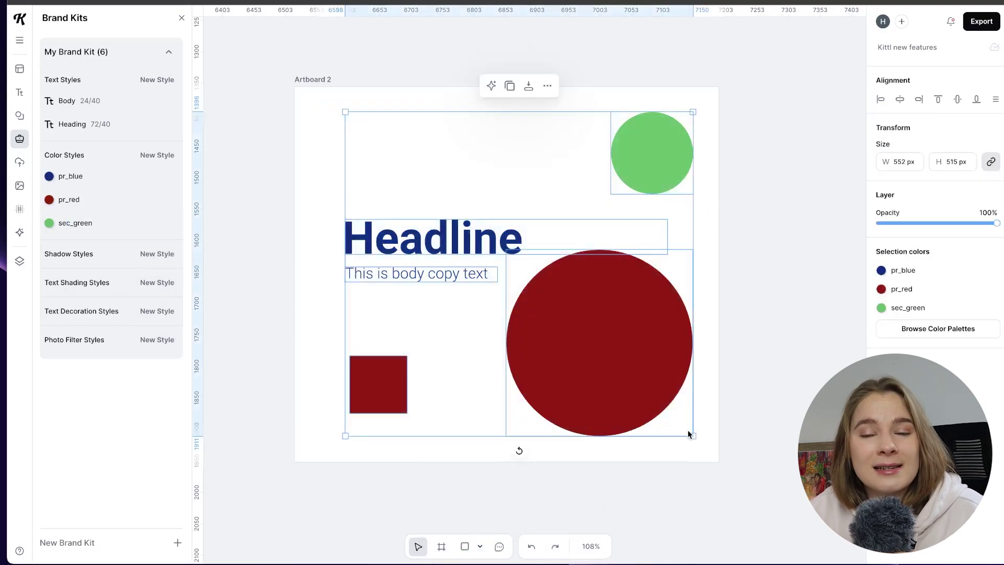
key("Delete")
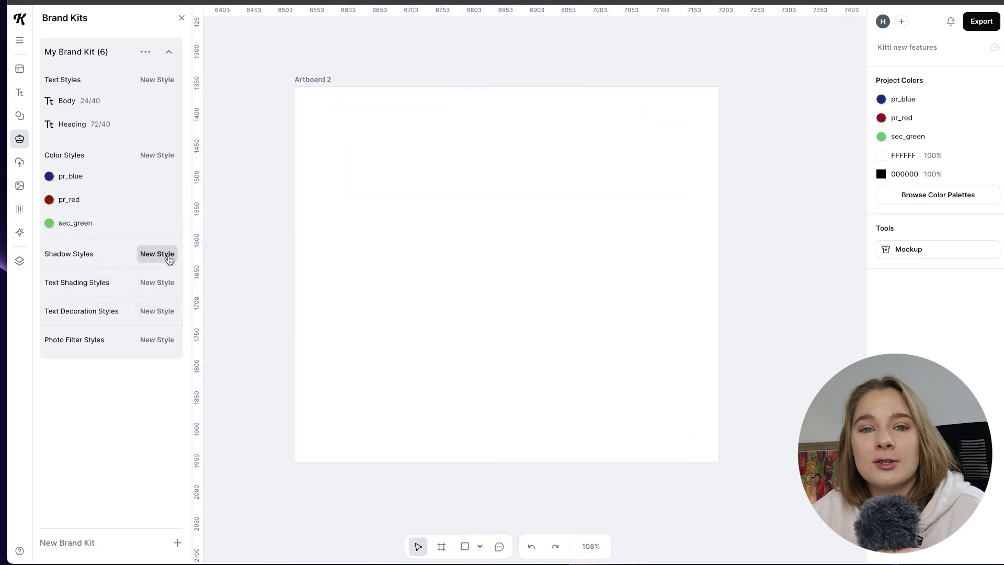
left_click(168, 258)
left_click(91, 251)
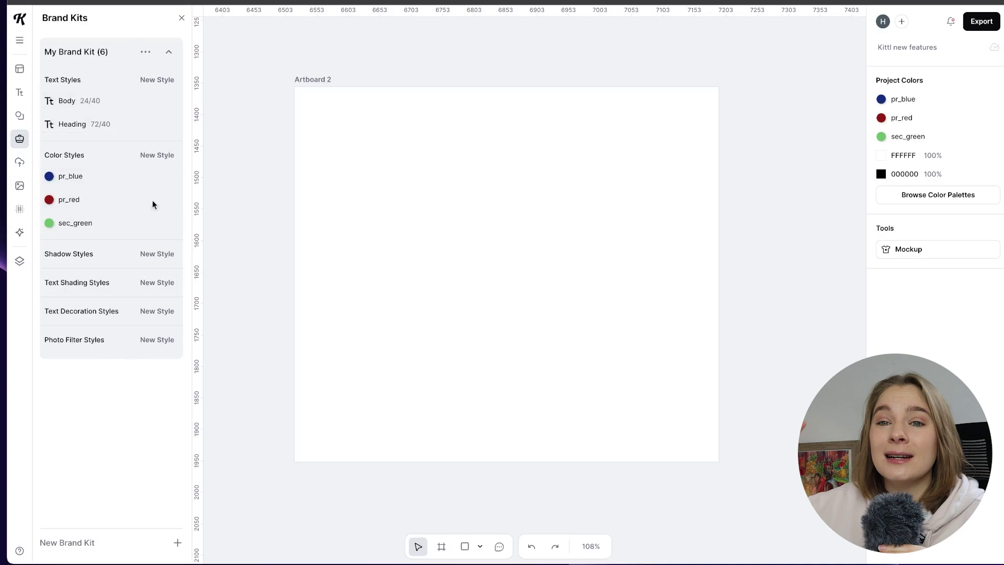
Collapse My Brand Kit and delete it with all its styles.
left_click(172, 53)
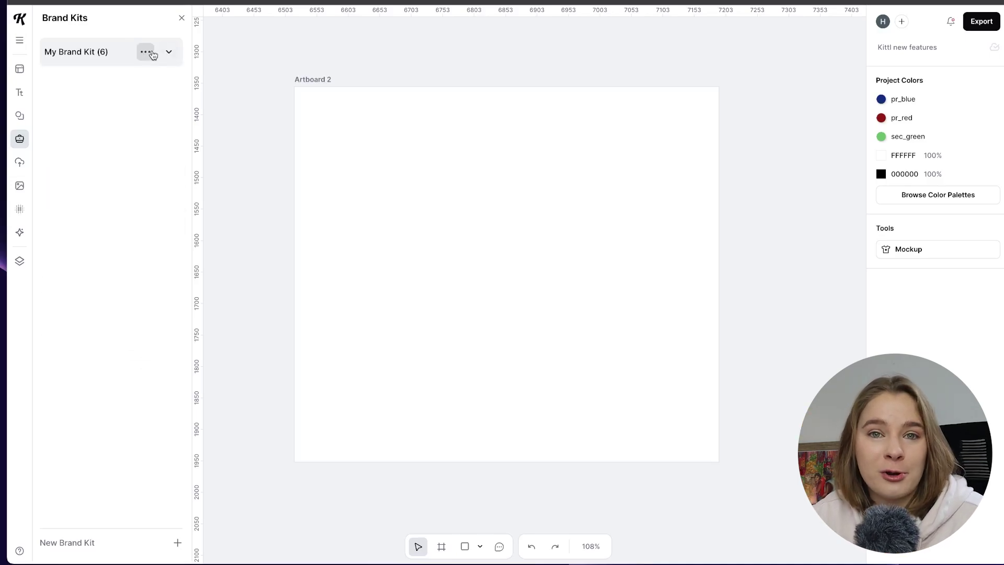
left_click(147, 52)
left_click(187, 72)
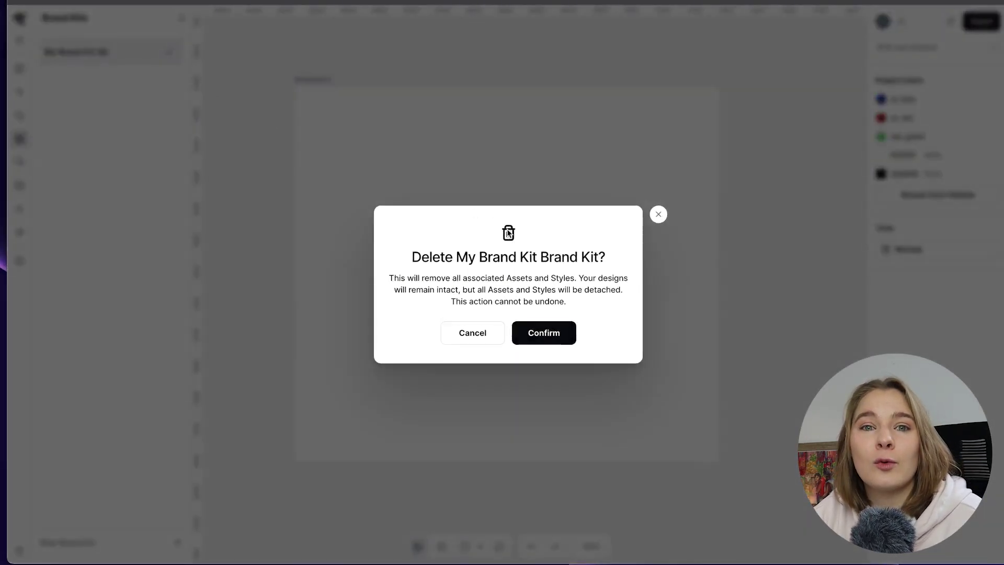
left_click(543, 337)
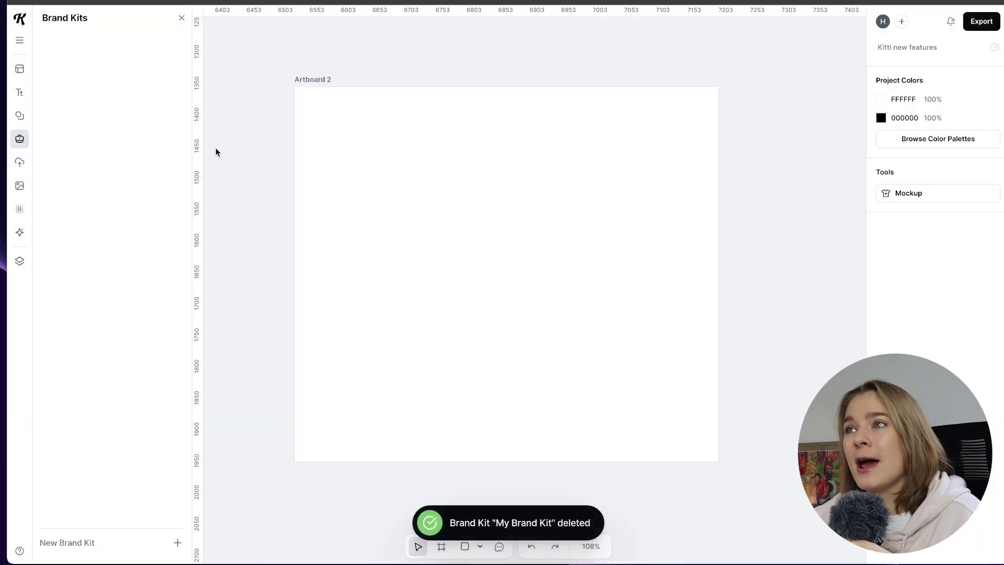
Create two new brand kits named Test and BK 2, and collapse both in the list.
left_click(178, 543)
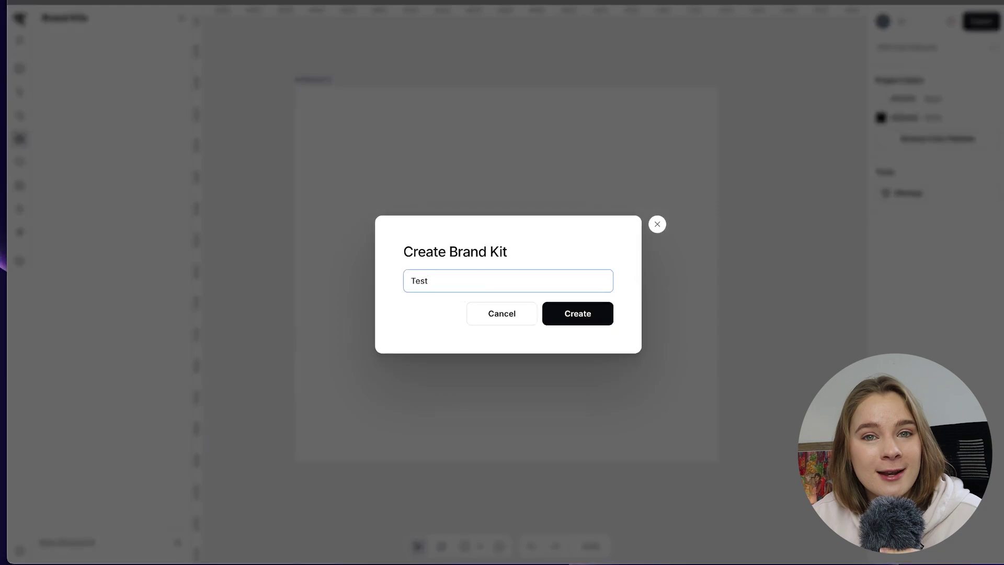
key("Return")
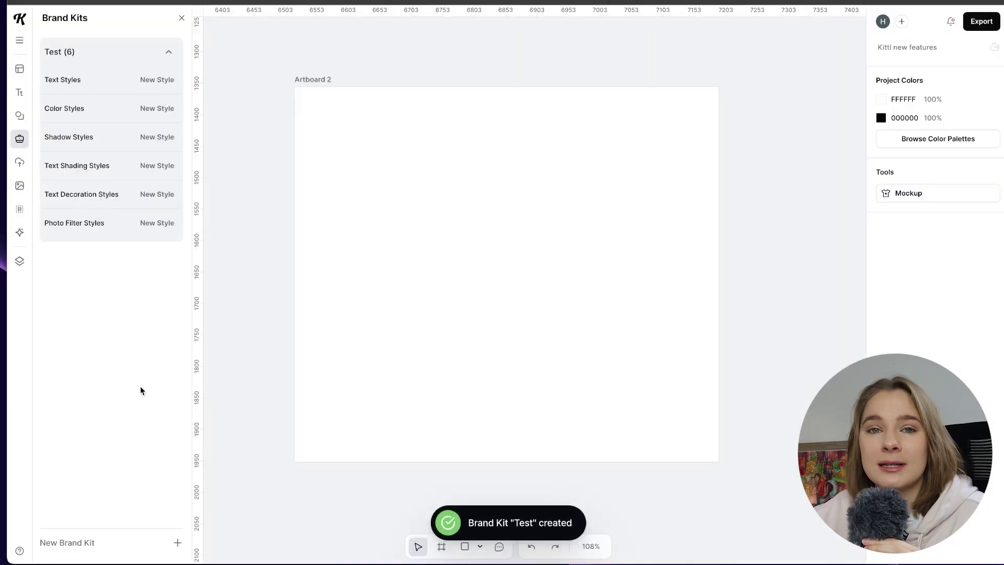
left_click(177, 542)
left_click(485, 277)
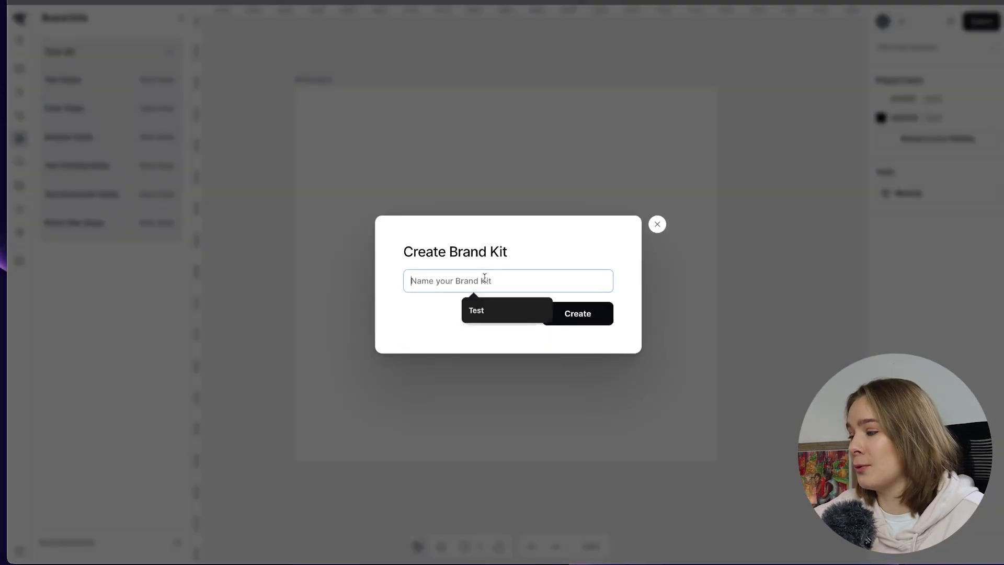
type("BK 2")
key("Return")
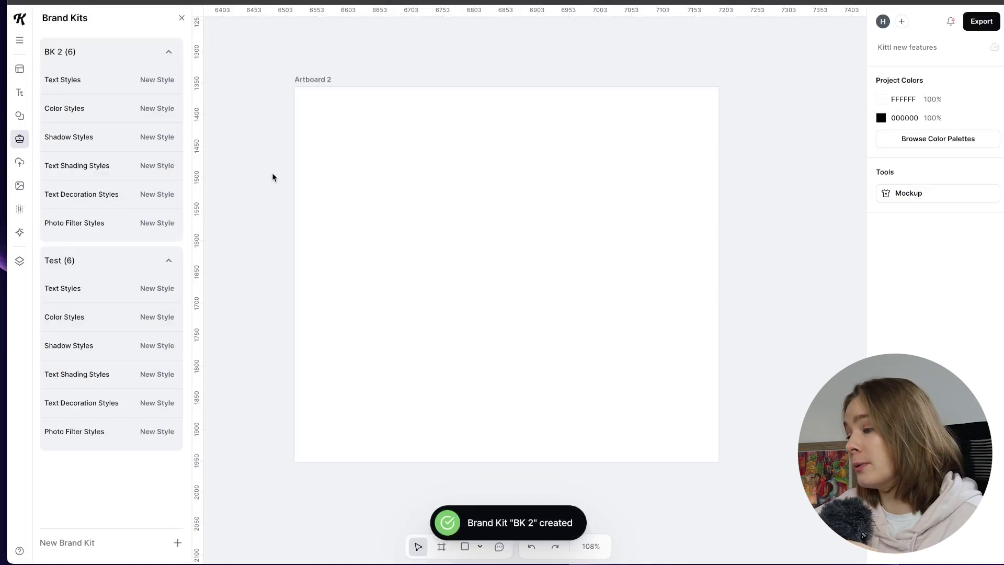
left_click(167, 262)
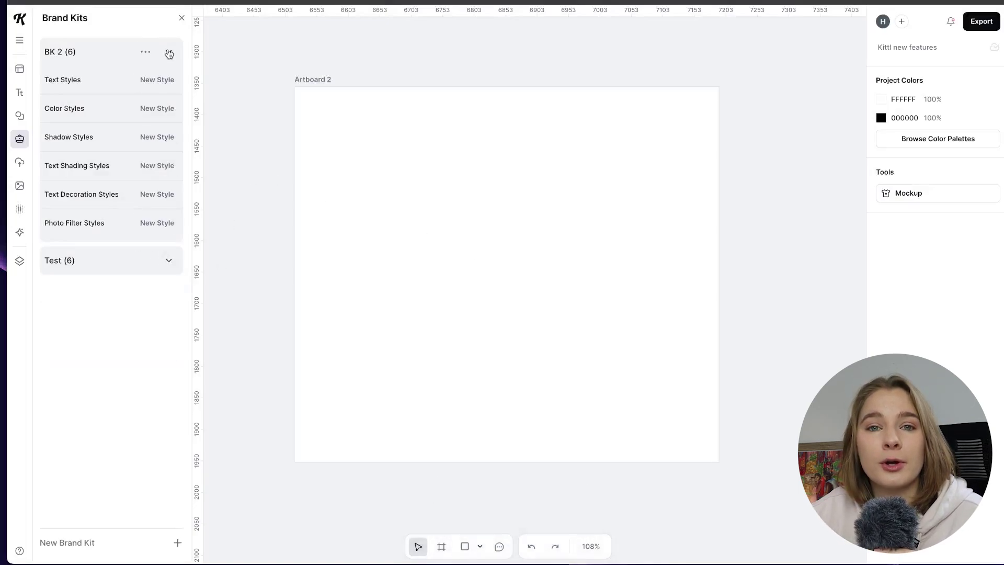
left_click(168, 52)
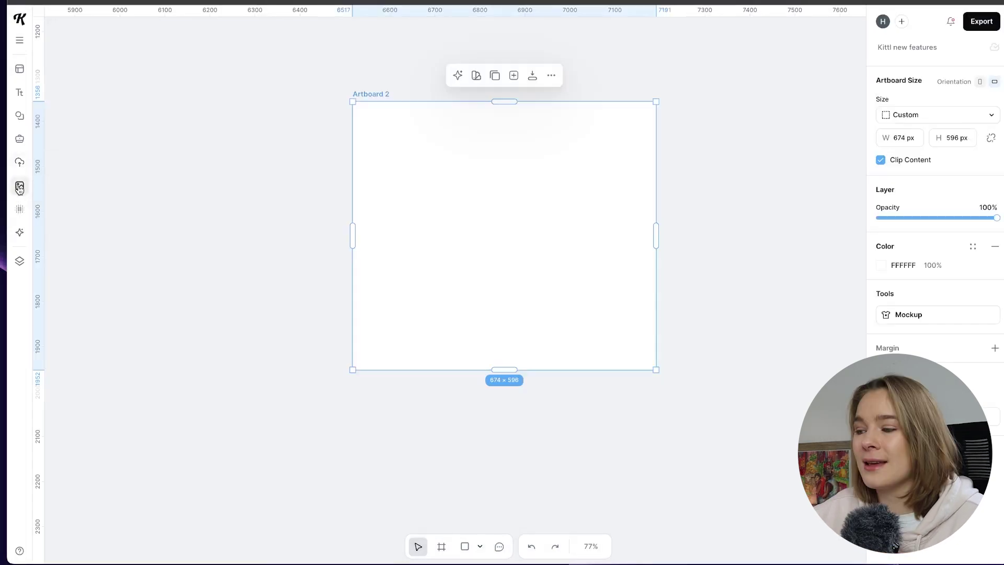
Search the photo library for product and place the black sneaker photo on Artboard 2.
left_click(19, 187)
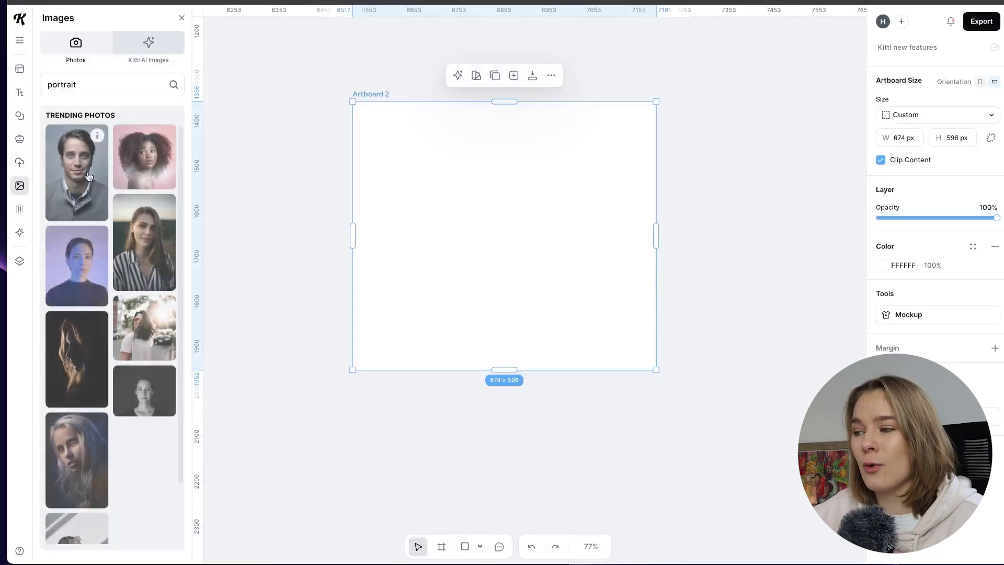
double_click(58, 93)
type("prof")
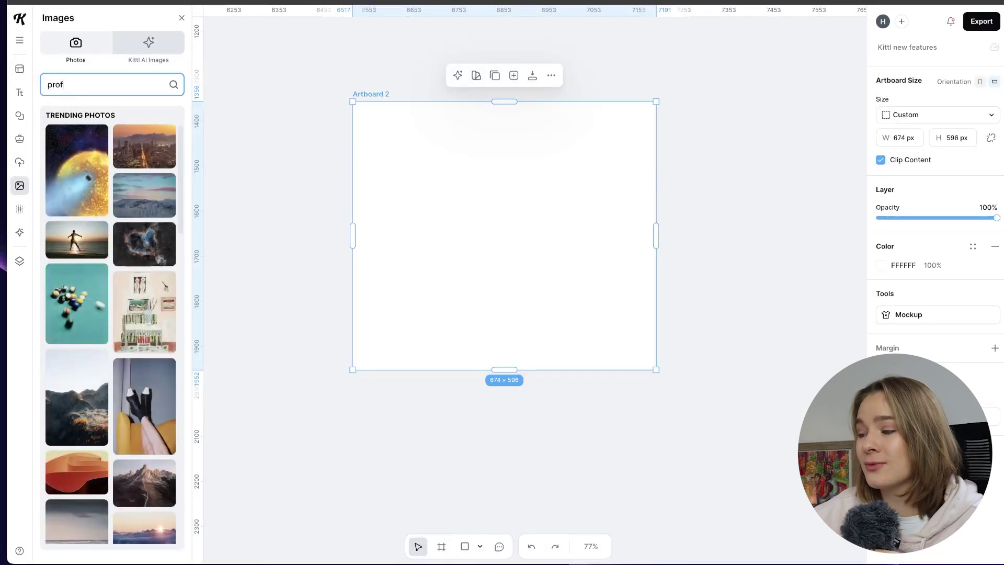
type("uct")
key("Return")
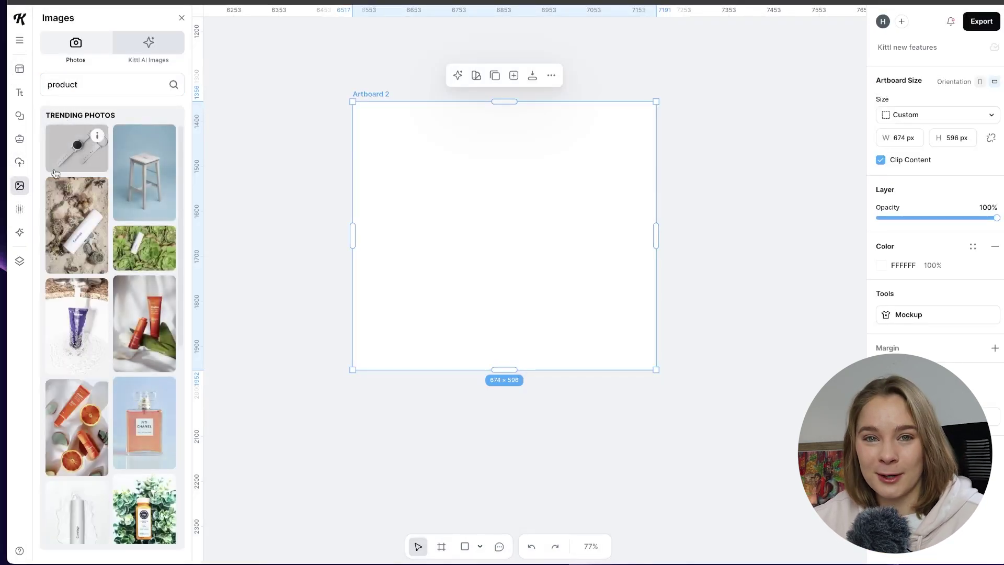
scroll(110, 261, "down", 6)
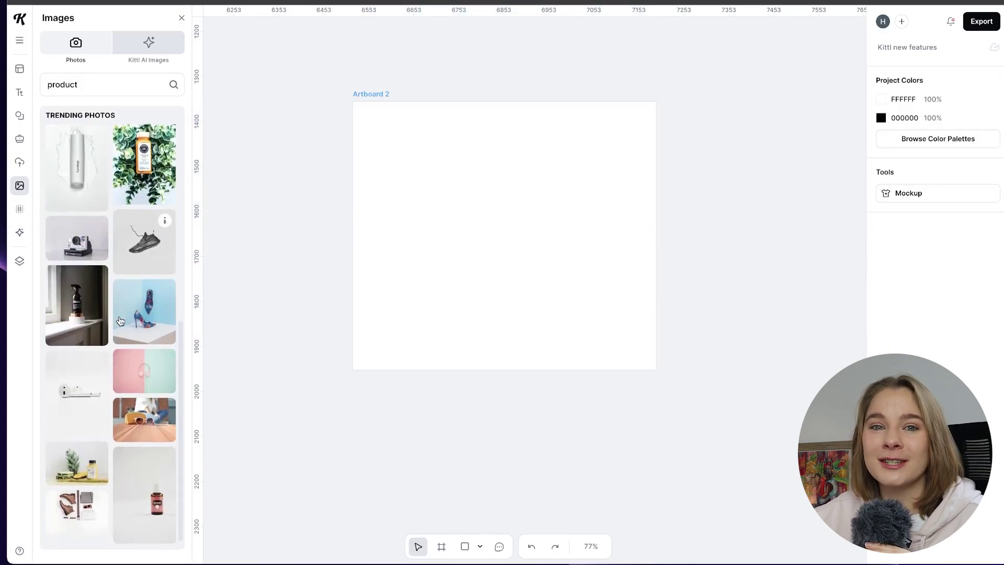
left_click(139, 261)
left_click_drag(461, 292, 512, 250)
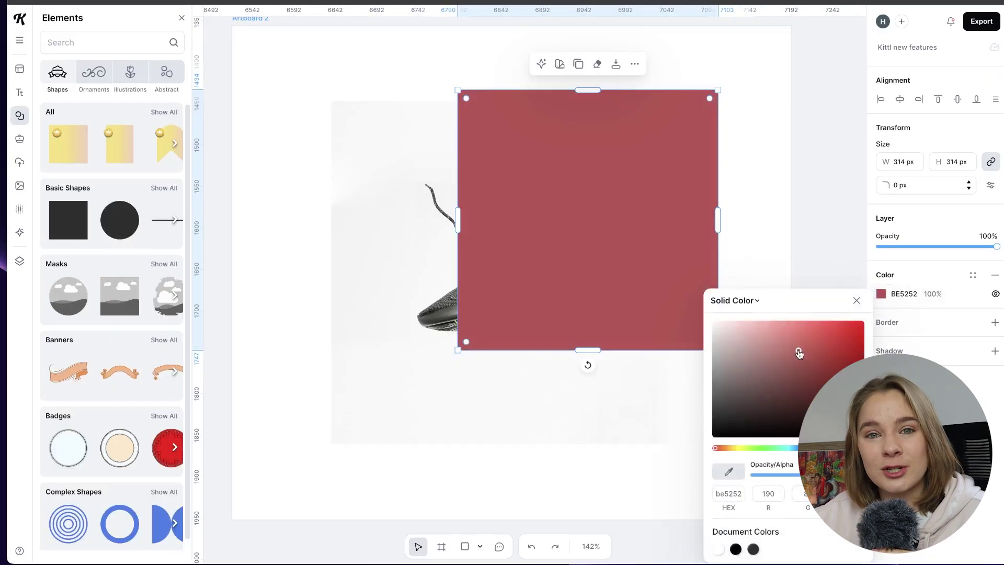
Add a 314 px square in color BE5252 over the sneaker photo and send it behind the photo.
left_click(739, 187)
left_click(638, 137)
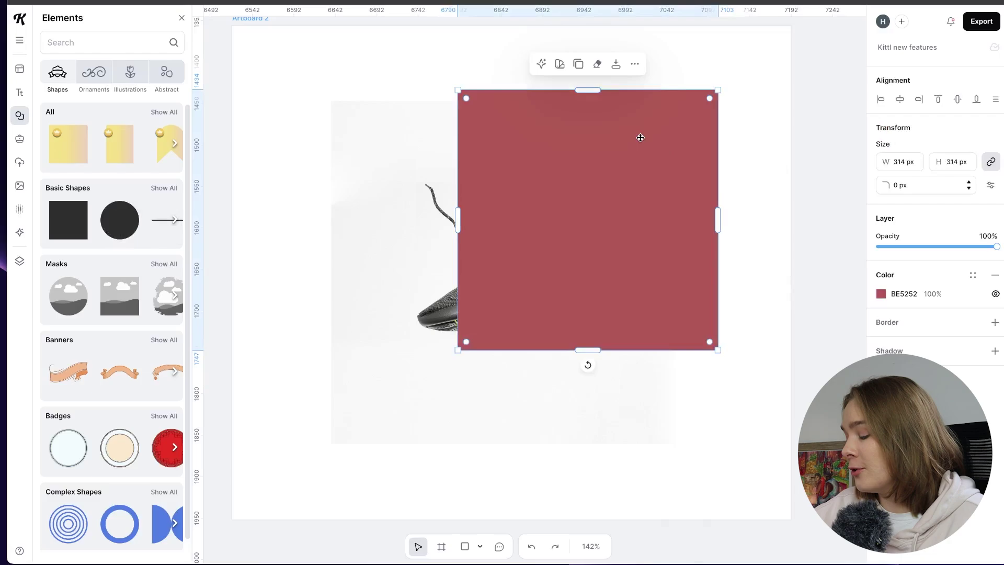
right_click(640, 137)
left_click(669, 391)
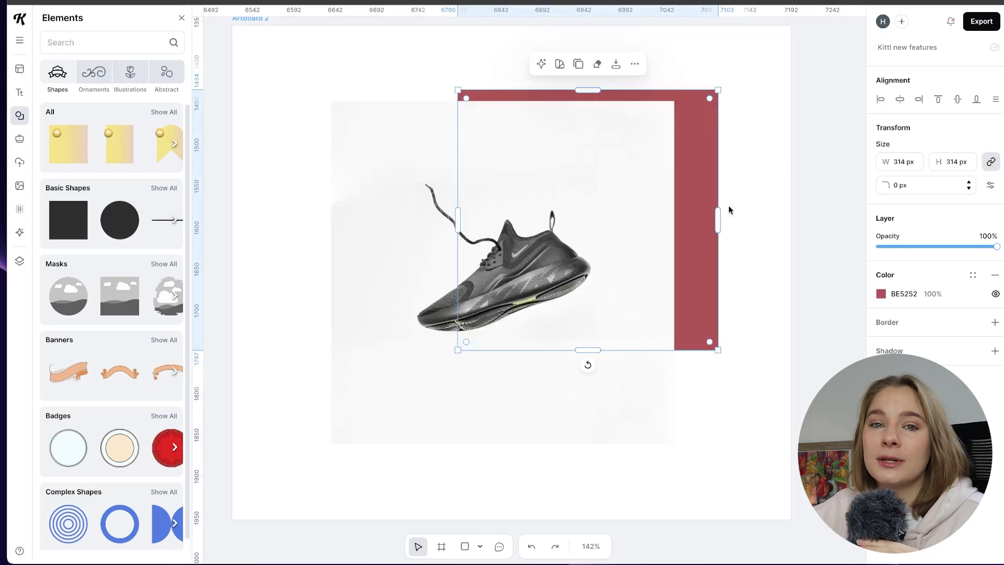
left_click(728, 209)
Remove the sneaker photo's background and enlarge the cut-out to about 361 × 306 px.
left_click(593, 186)
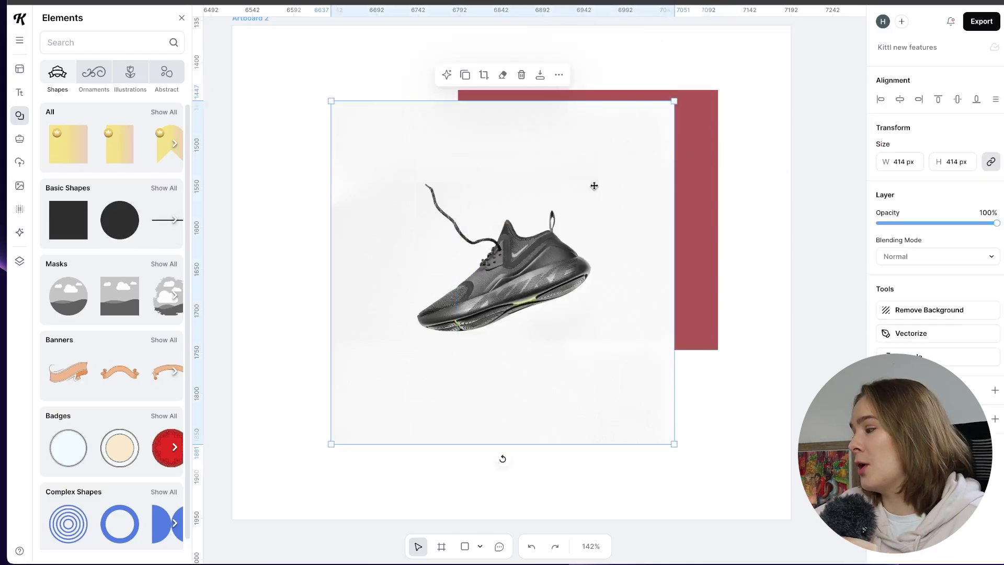
left_click(919, 309)
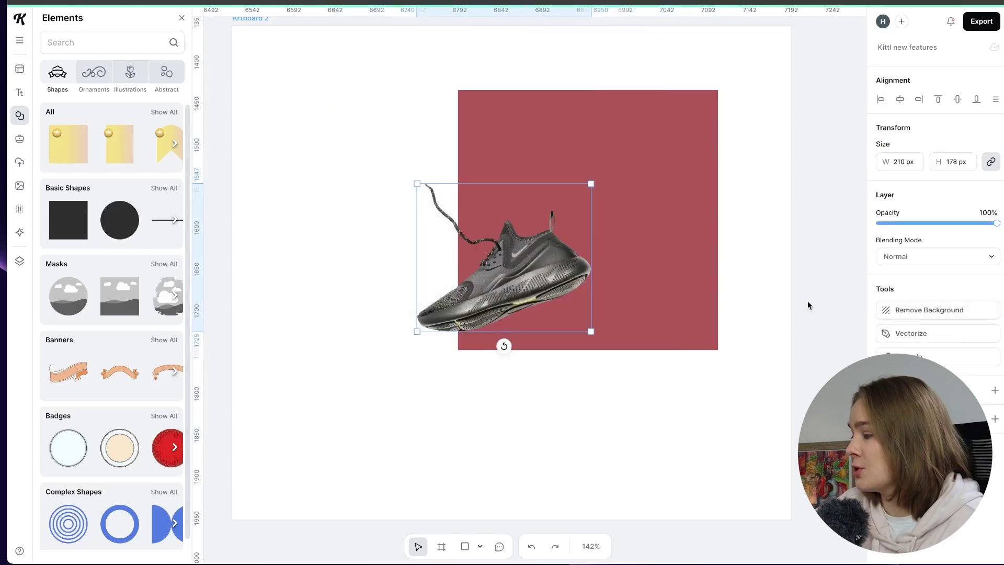
mouse_move(454, 340)
left_mouse_down()
mouse_move(549, 247)
mouse_move(387, 343)
mouse_move(420, 403)
mouse_move(428, 389)
left_mouse_up()
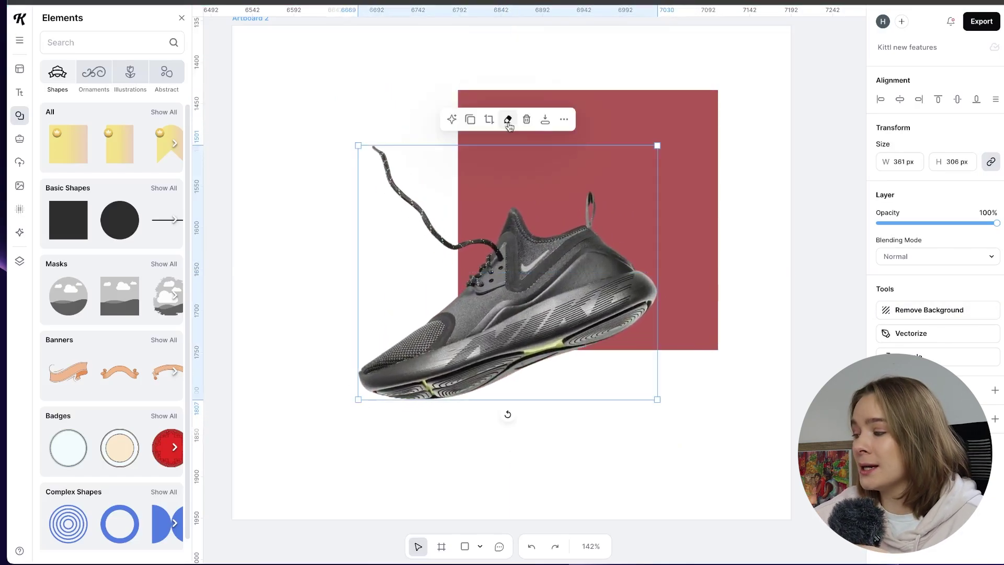
Briefly view the eraser settings for the sneaker cut-out, exit eraser mode, and shift the sneaker further over the red square.
left_click(506, 120)
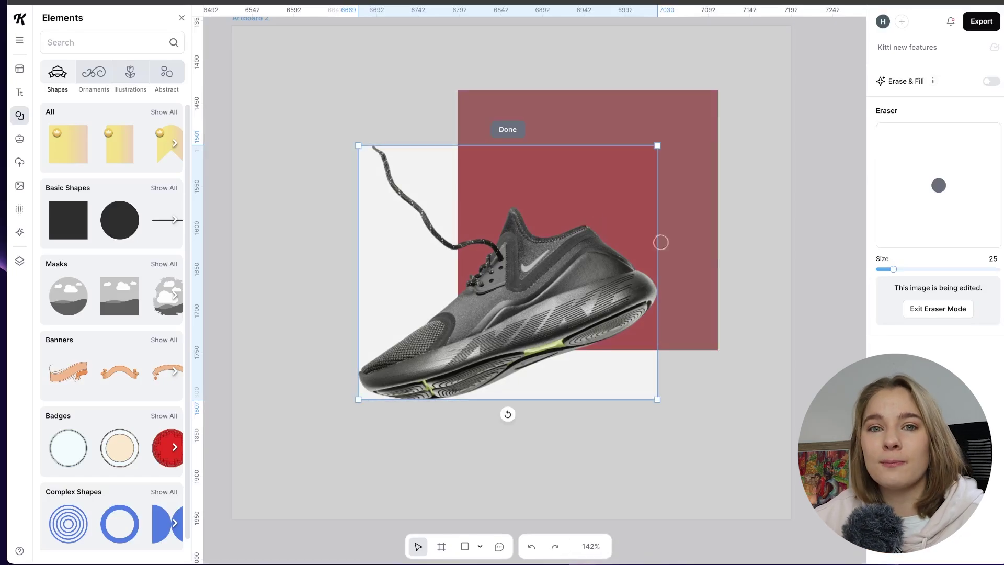
left_click(738, 254)
mouse_move(576, 278)
left_mouse_down()
mouse_move(438, 271)
mouse_move(629, 243)
left_mouse_up()
Restyle the sneaker with Kittl Copilot at Medium strength using the prompt "in a pop art style. blue, pink and yellow colours".
left_click(469, 88)
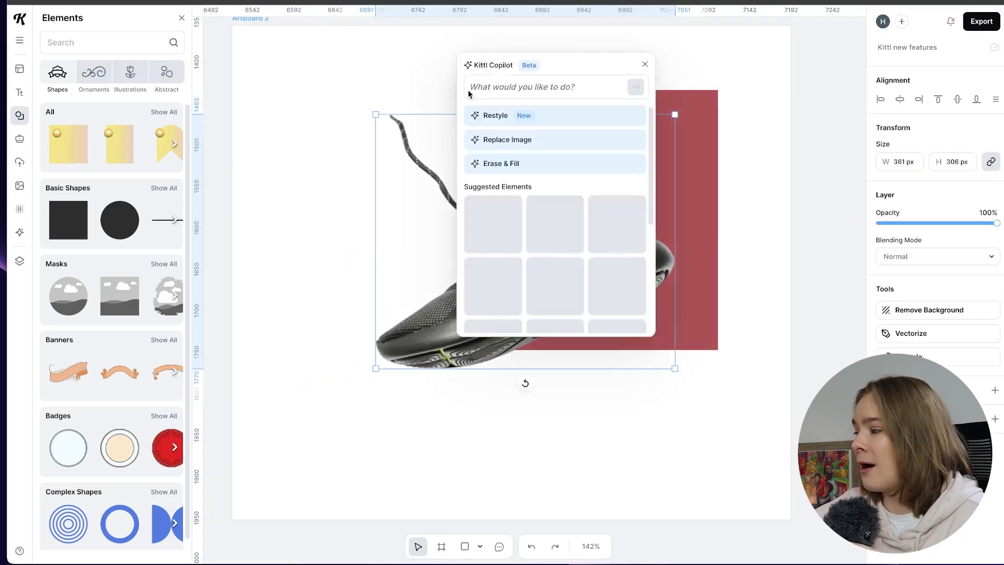
left_click_drag(563, 63, 799, 65)
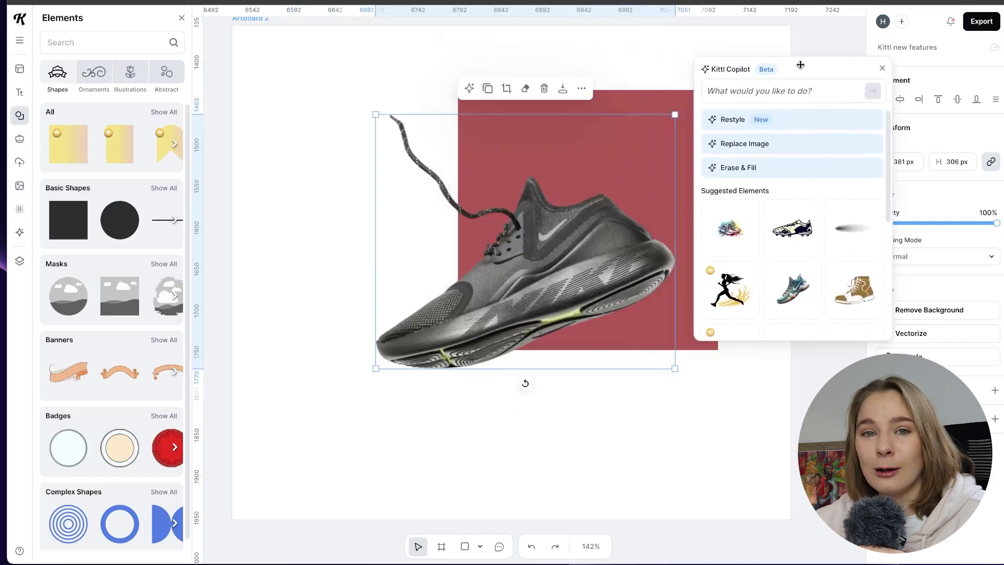
left_click(776, 121)
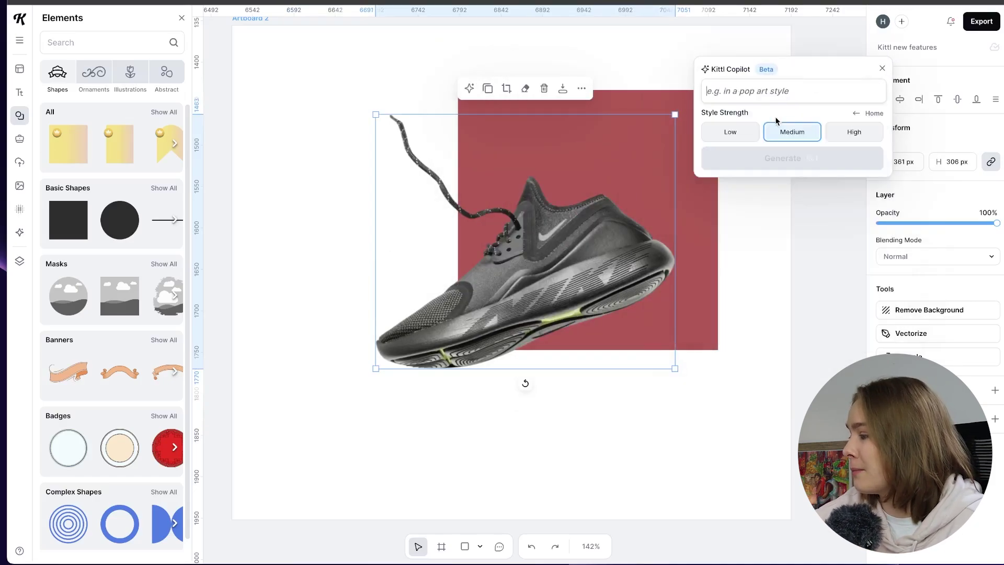
left_click(750, 90)
type("in a pop art style. blue, pink and yellow col")
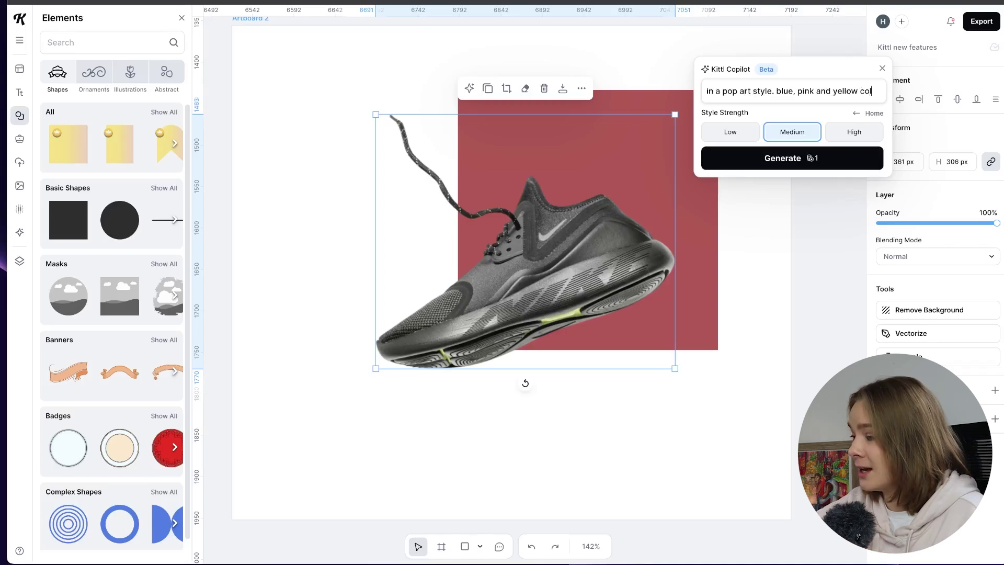
type("ours")
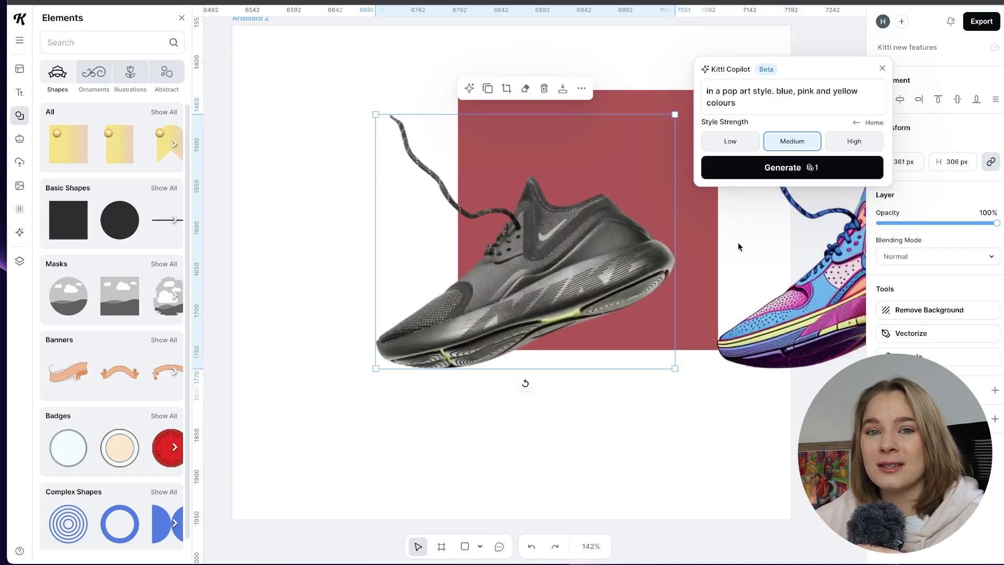
left_click(812, 313)
left_click(884, 66)
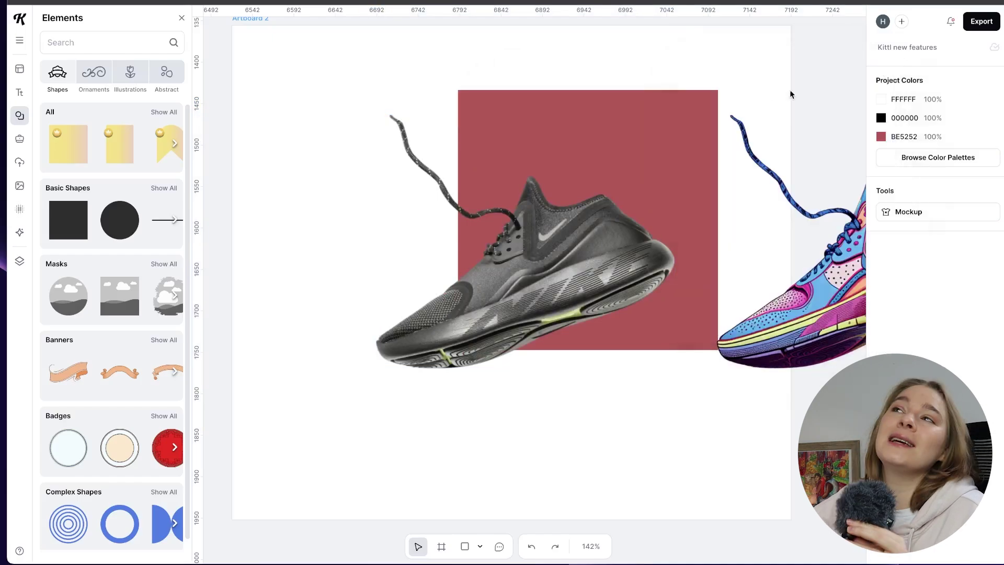
Move the pop art sneaker onto the red square and shift the black sneaker up and to the left of it.
left_click_drag(739, 78, 523, 66)
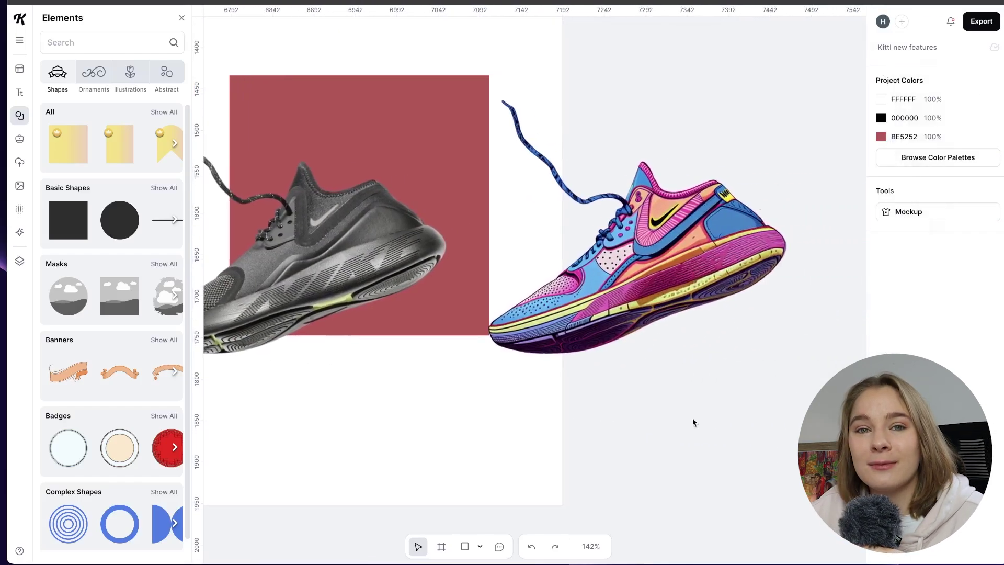
left_click_drag(676, 392, 769, 389)
left_click_drag(752, 273, 506, 381)
left_click(401, 199)
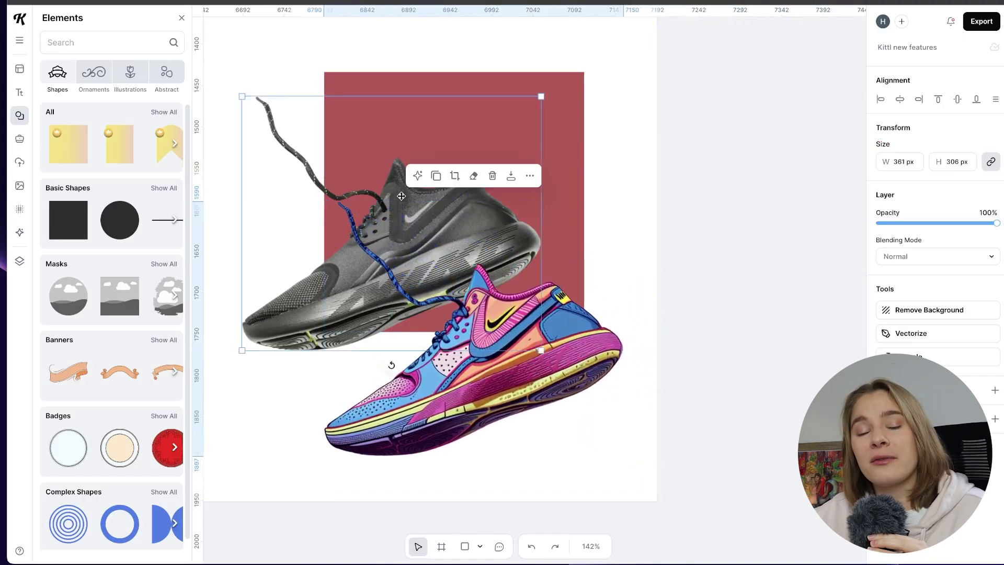
left_click_drag(401, 199, 333, 95)
left_click_drag(577, 254, 679, 224)
left_click_drag(687, 347, 667, 287)
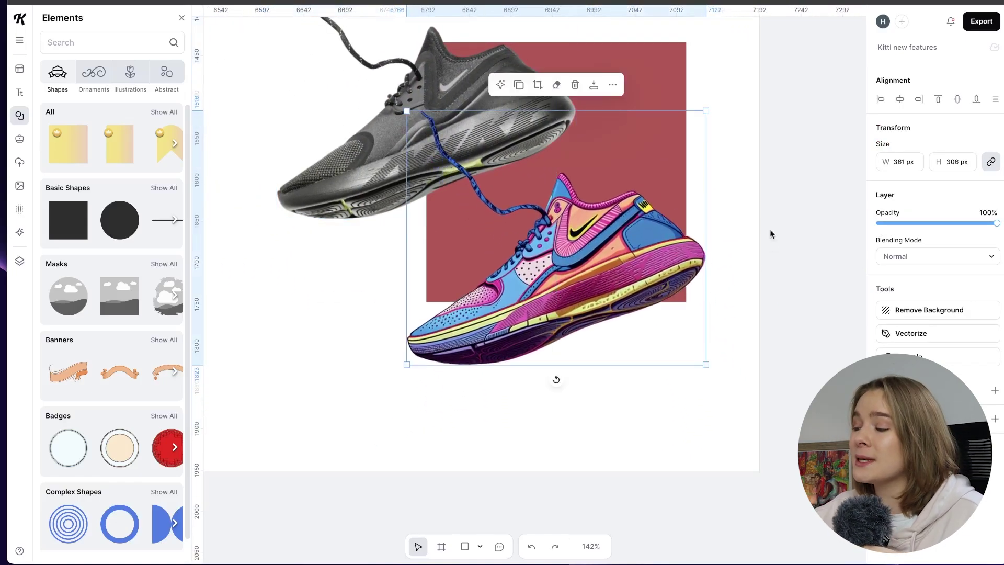
Delete the red square and both sneakers from Artboard 2.
left_click(685, 388)
left_click(645, 104)
key("Delete")
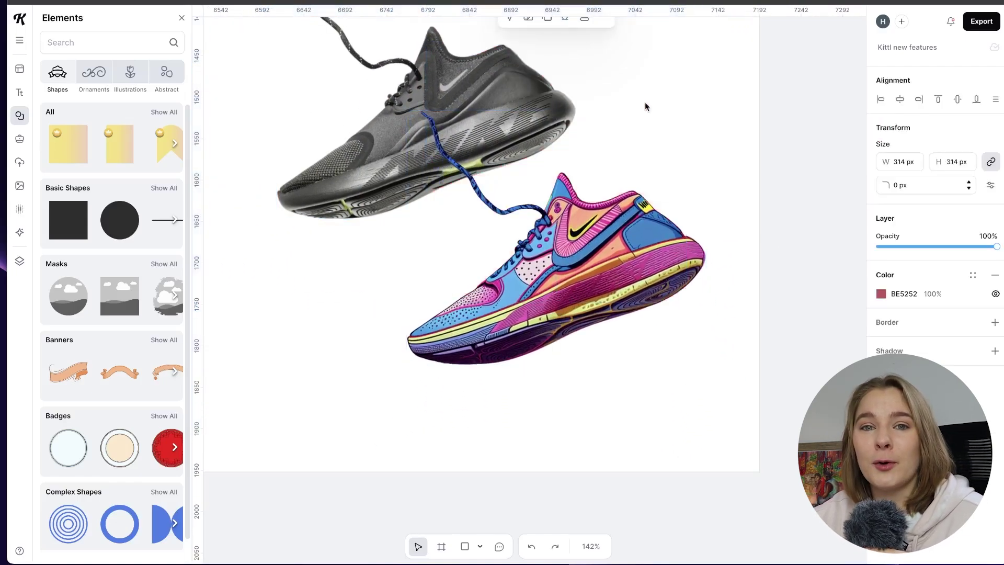
scroll(687, 175, "up", 2)
scroll(688, 175, "left", 2)
left_click(558, 140)
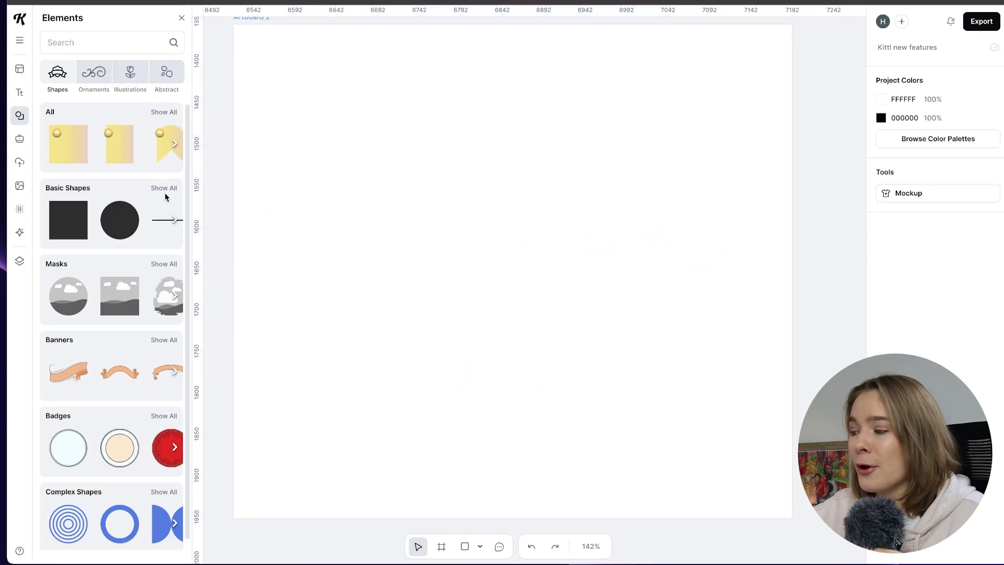
Add a 225 px star from the basic shapes and move it to the upper middle of Artboard 2.
left_click(164, 189)
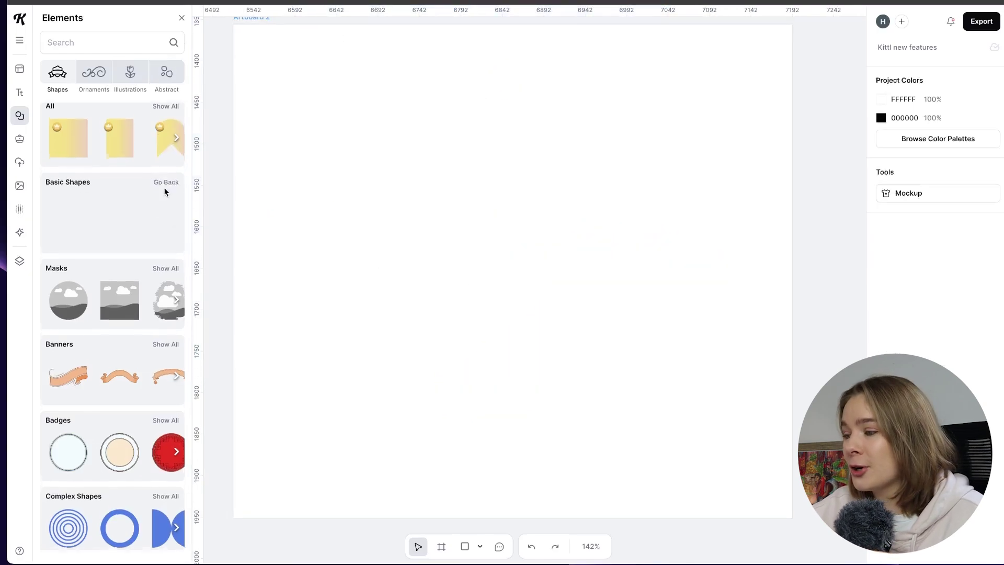
left_click(160, 216)
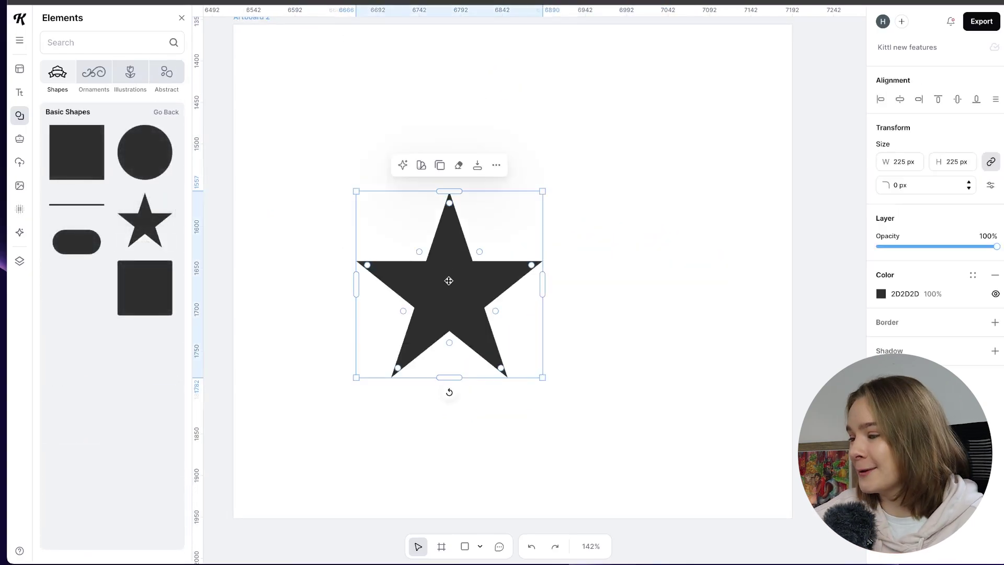
left_click_drag(448, 282, 530, 226)
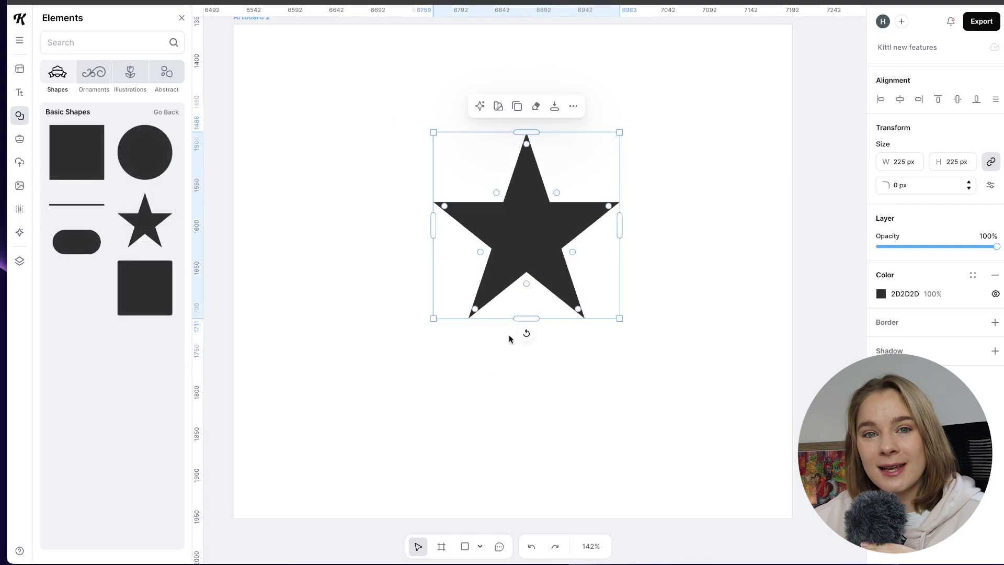
Round the star's corners, trying a corner radius of 25 and settling on 9 px.
mouse_move(556, 191)
left_mouse_down()
mouse_move(568, 183)
mouse_move(556, 193)
left_mouse_up()
left_click(690, 221)
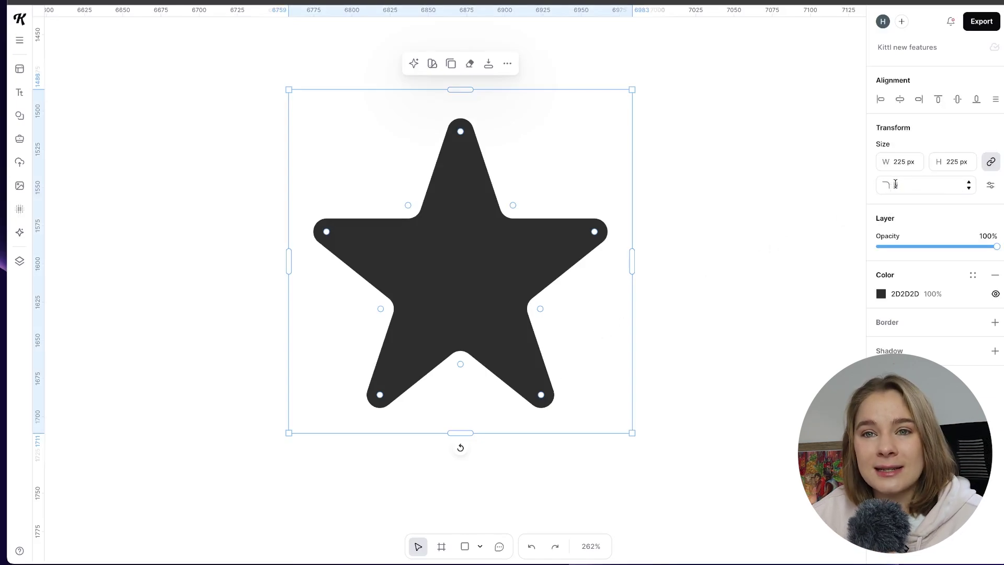
type("25")
key("Return")
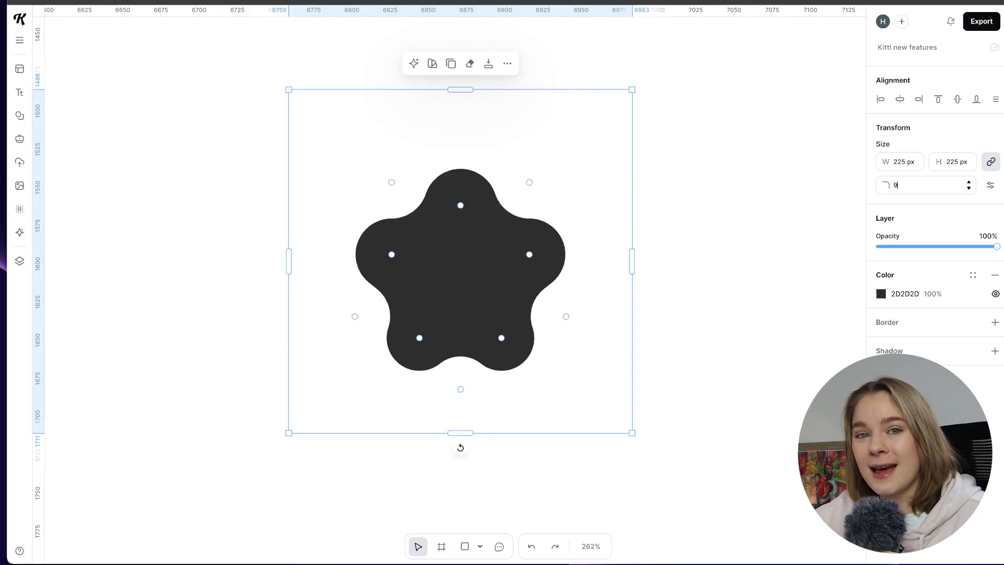
key("Return")
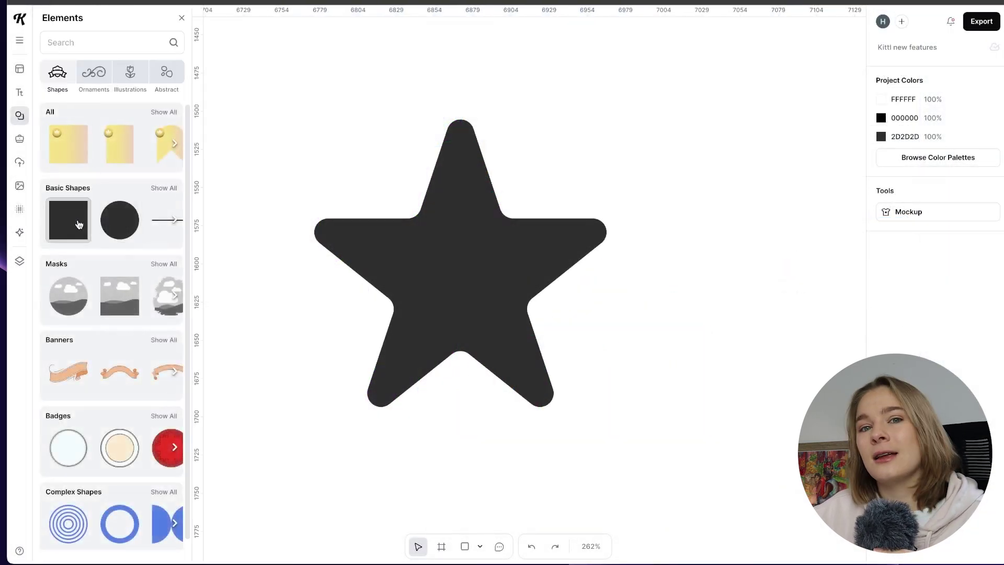
Add a 122 px square from the basic shapes and move it over the tip of the star's right arm.
left_click(78, 225)
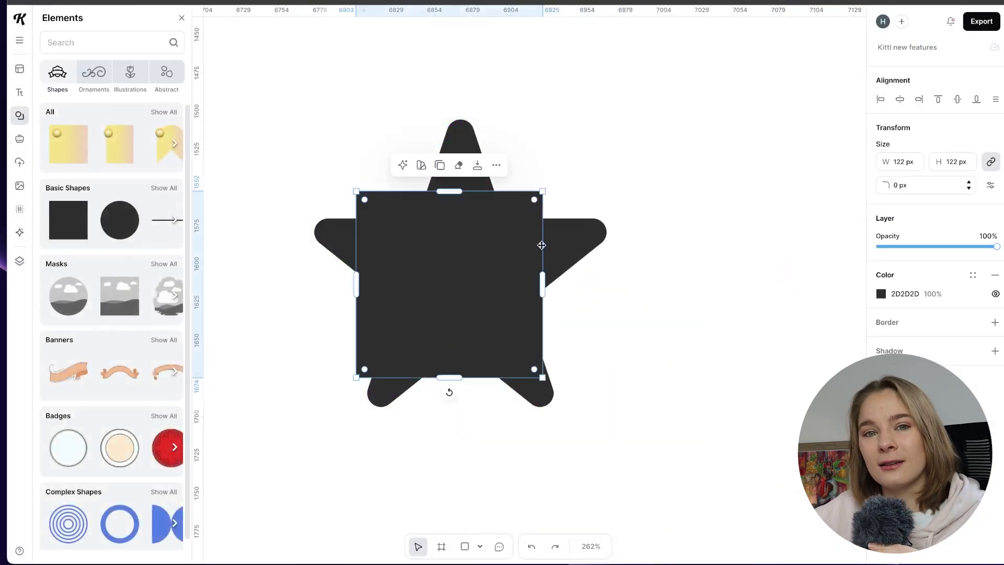
left_click_drag(539, 273, 713, 215)
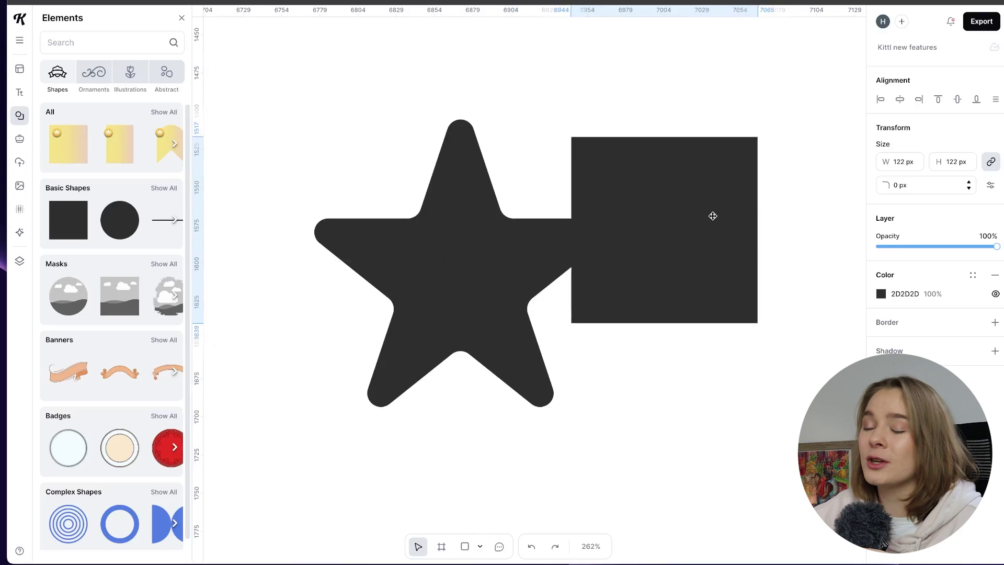
Try uniting the star and square, and subtracting one from the other, undoing each attempt.
left_click_drag(817, 421, 397, 197)
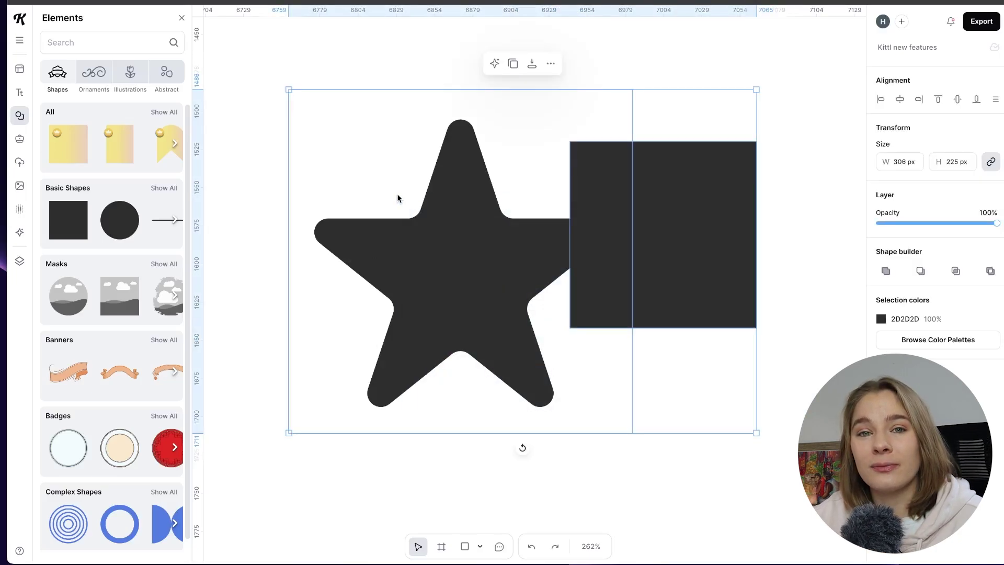
left_click(885, 271)
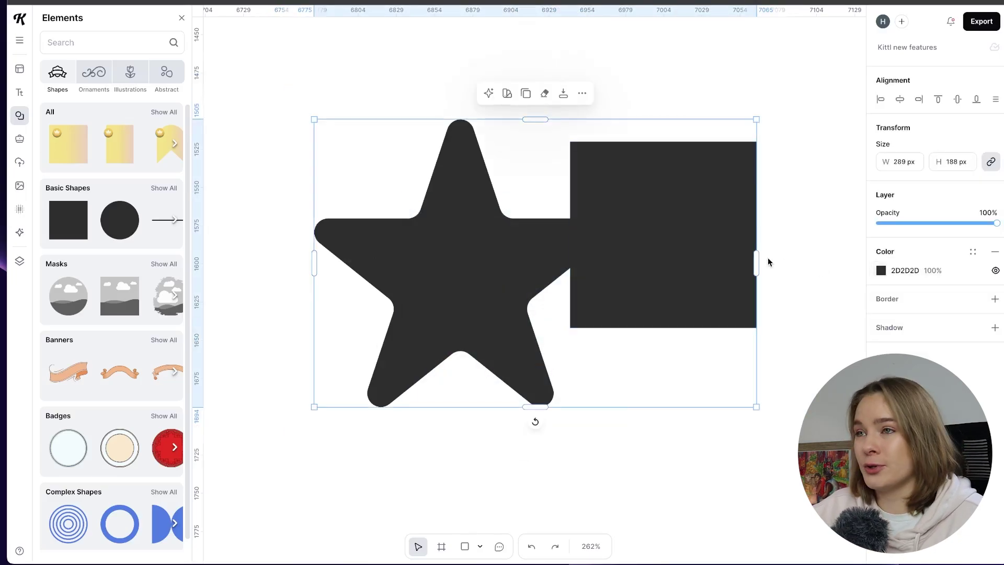
key("super+z")
left_click_drag(266, 76, 742, 254)
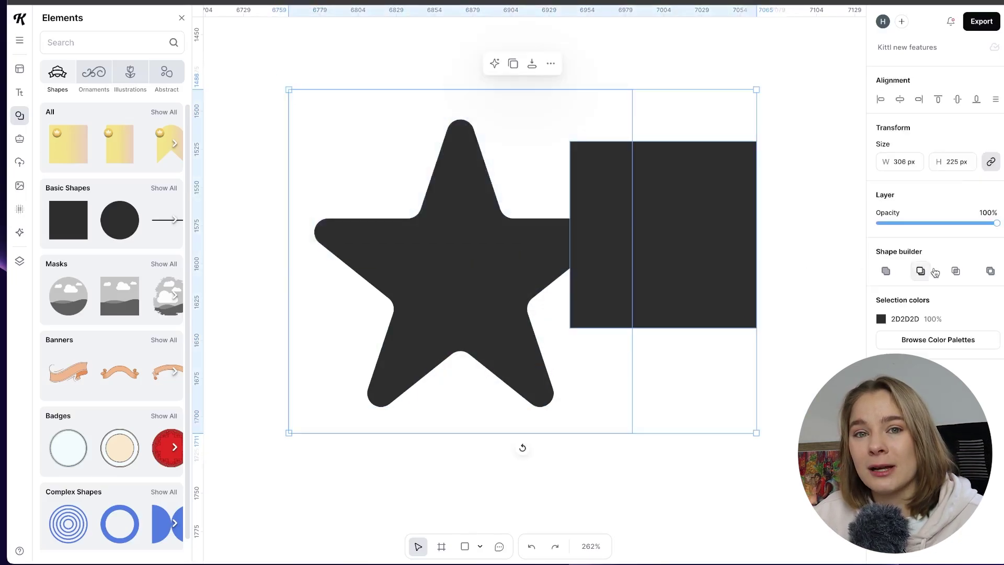
left_click(920, 269)
key("ctrl+z")
Combine the star and square by excluding their overlap, and shift the combined shape slightly left.
left_click_drag(246, 107, 779, 321)
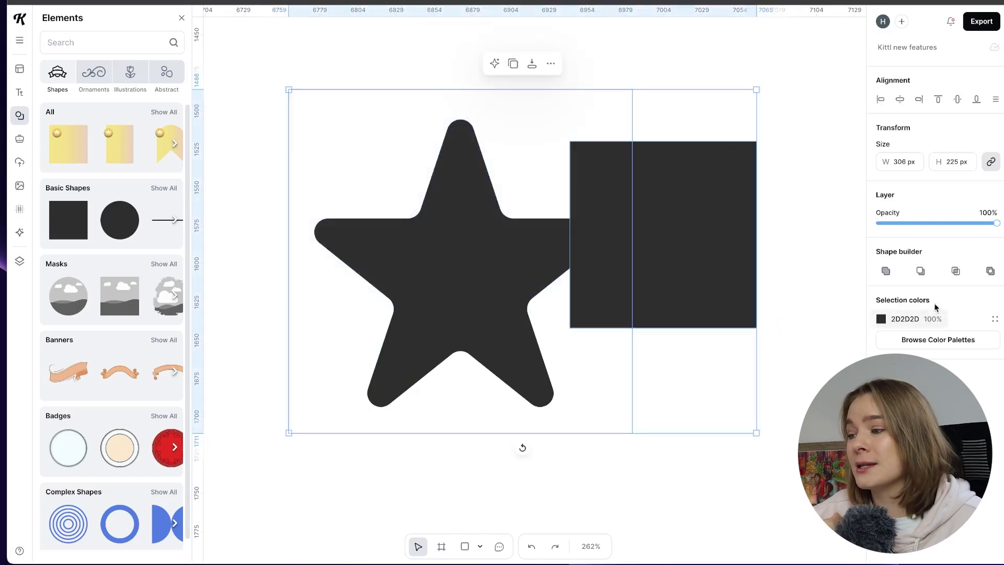
left_click(990, 270)
left_click(753, 428)
left_click_drag(663, 263, 626, 261)
right_click(613, 216)
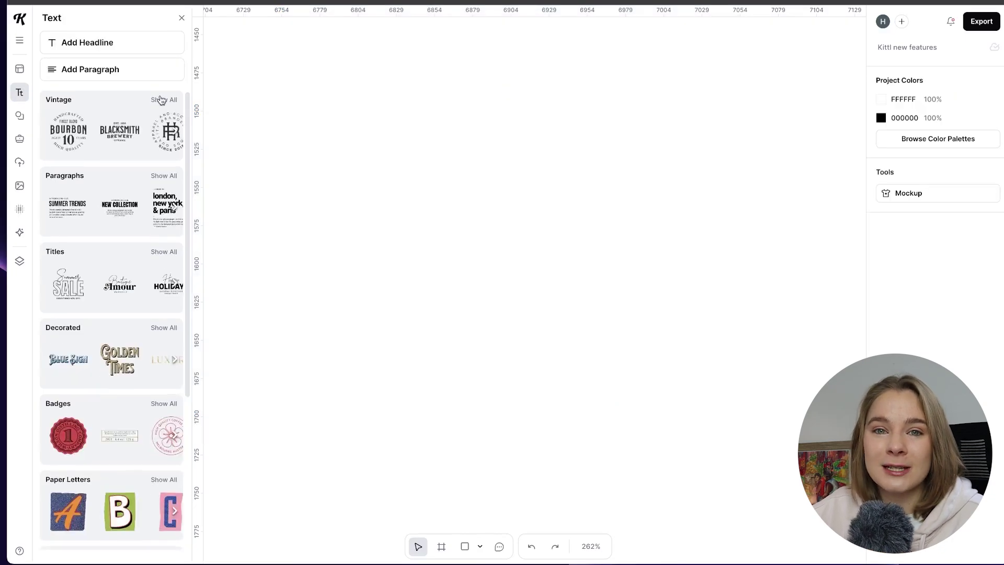
Insert the Vintage text template "Matt's Baking Co." and enlarge it until "Matt's" is about 274 px wide.
left_click(161, 100)
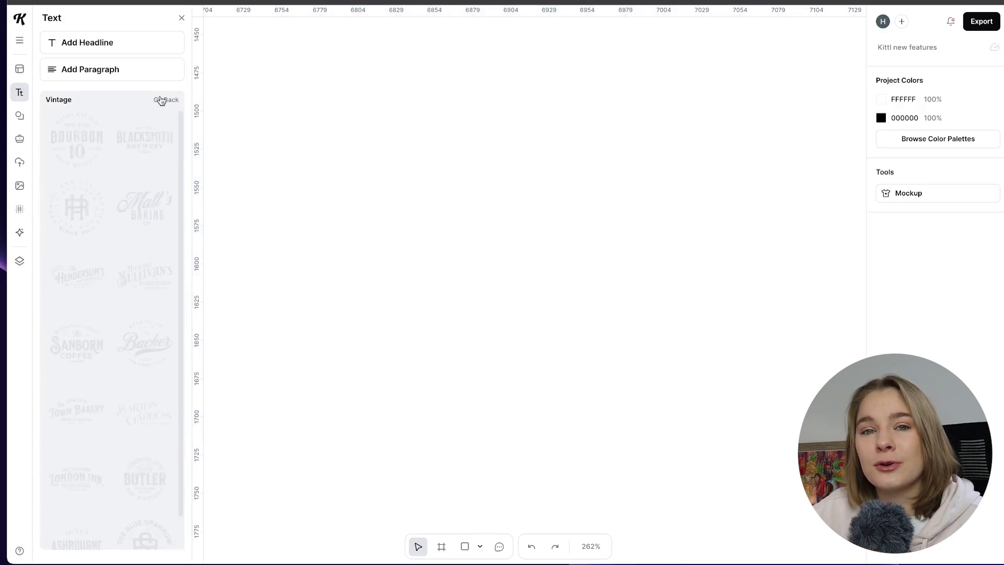
left_click(139, 218)
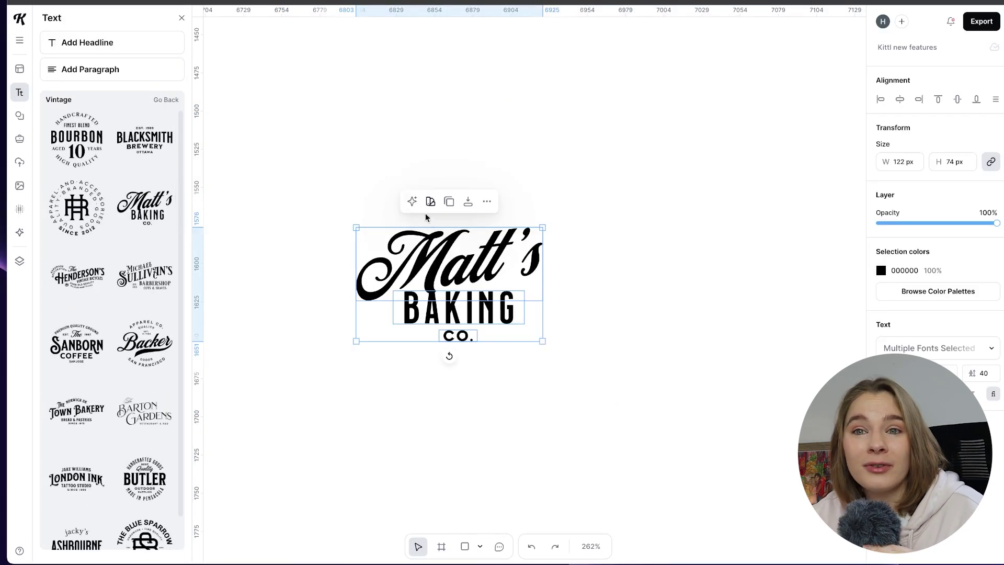
left_click_drag(542, 227, 776, 85)
Apply a freely adjustable curve transformation to the word "Matt's" and reshape its path with the nodes and handles.
left_click(697, 152)
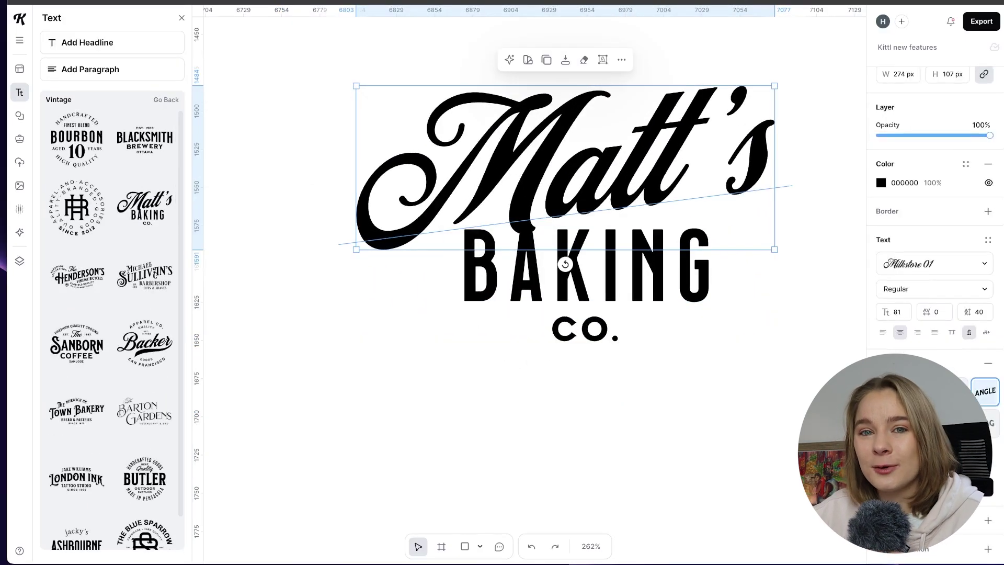
left_click(893, 393)
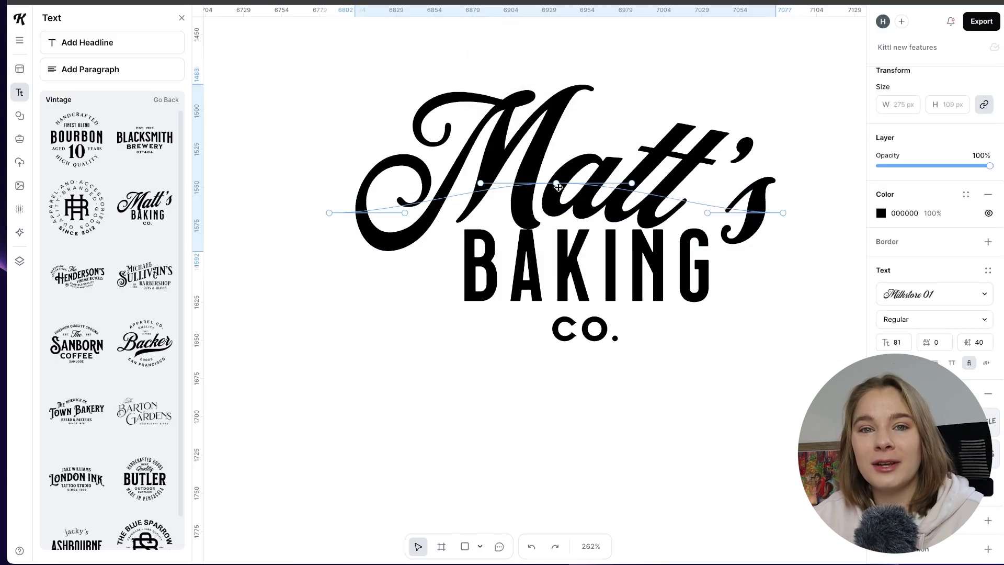
left_click_drag(558, 187, 519, 222)
mouse_move(329, 213)
left_mouse_down()
mouse_move(320, 123)
mouse_move(324, 219)
left_mouse_up()
left_click_drag(576, 157, 614, 173)
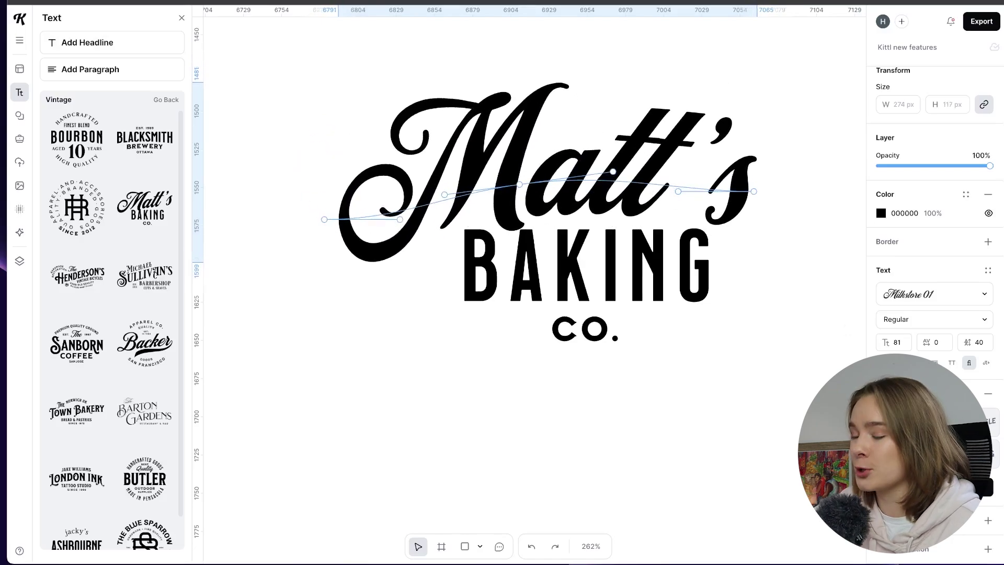
Tighten the letter spacing of "BAKING" and widen it again to 90.
left_click(586, 293)
scroll(586, 298, "down", 1)
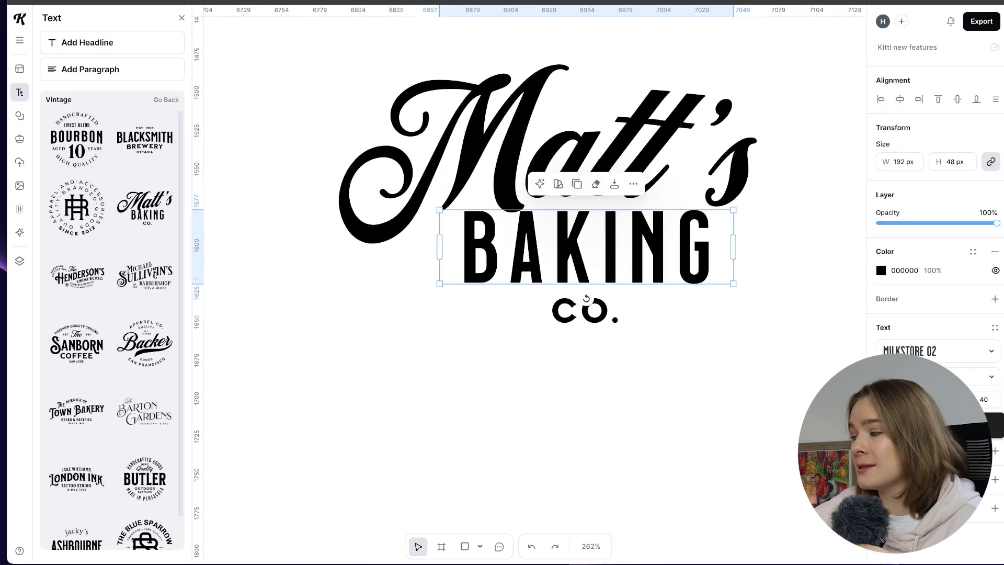
key("alt+Left")
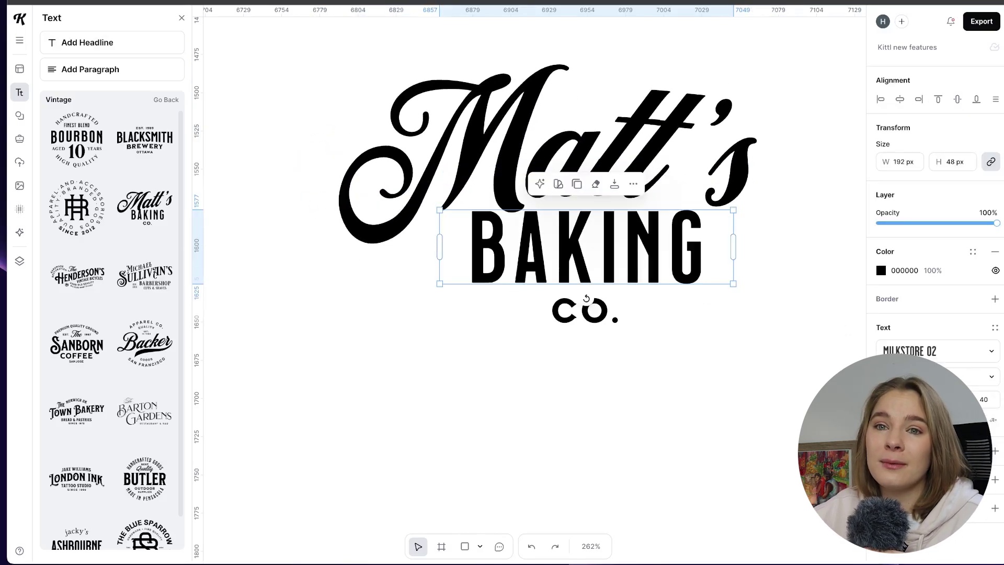
key("alt+Right")
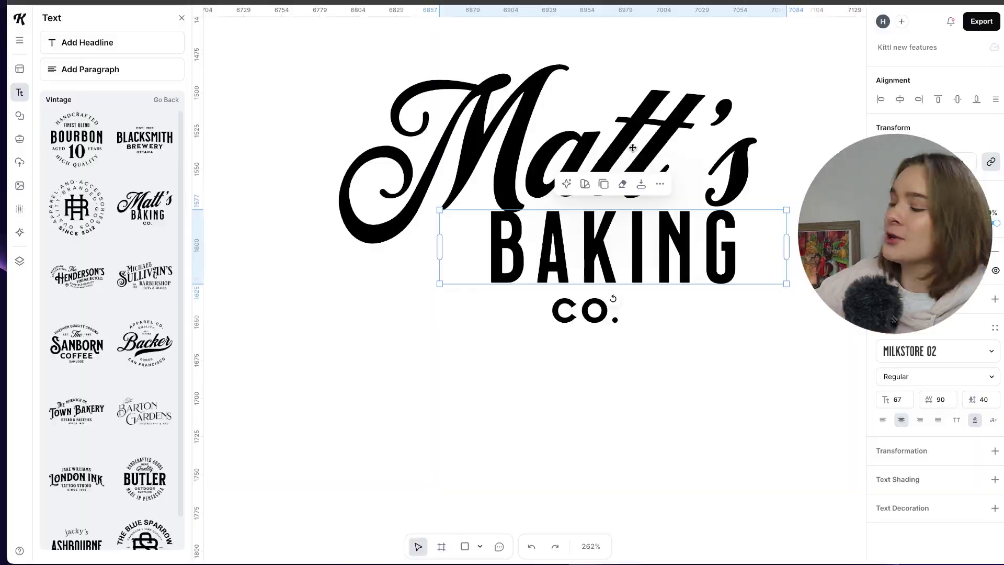
Try a letter spacing of 130 with the letters "AK" in "BAKING" selected, and undo it.
double_click(545, 261)
left_click_drag(539, 261, 615, 261)
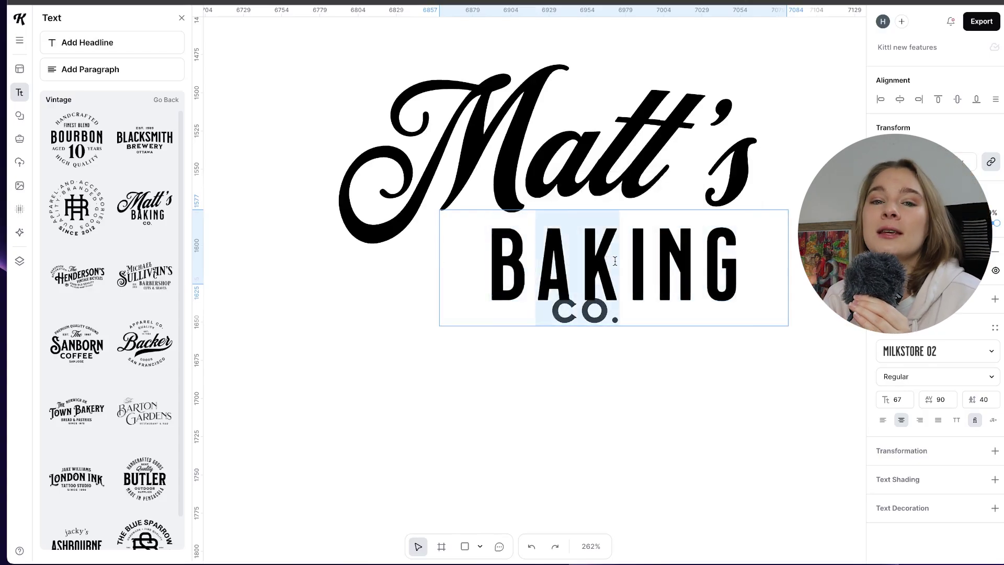
left_click(936, 400)
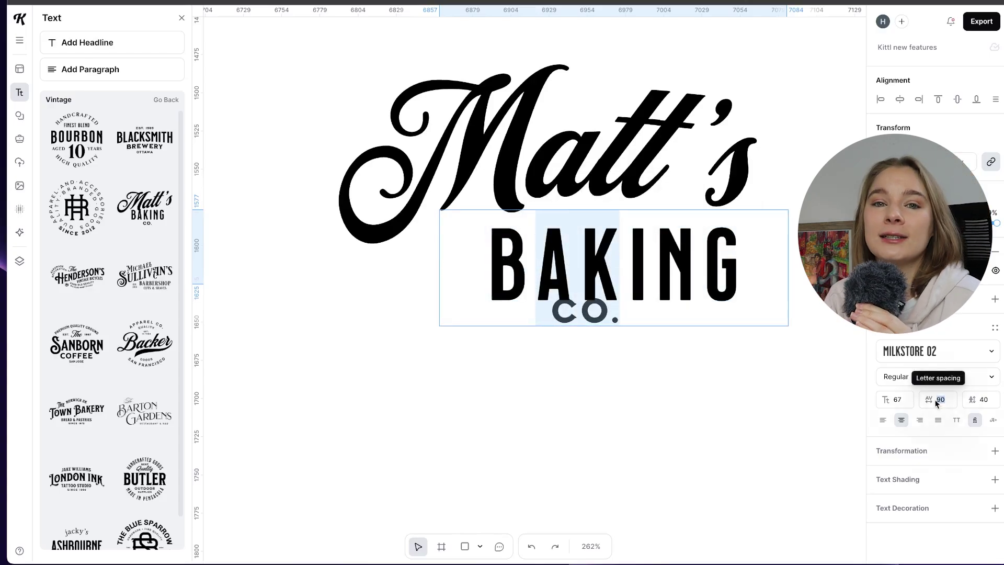
type("130")
key("Return")
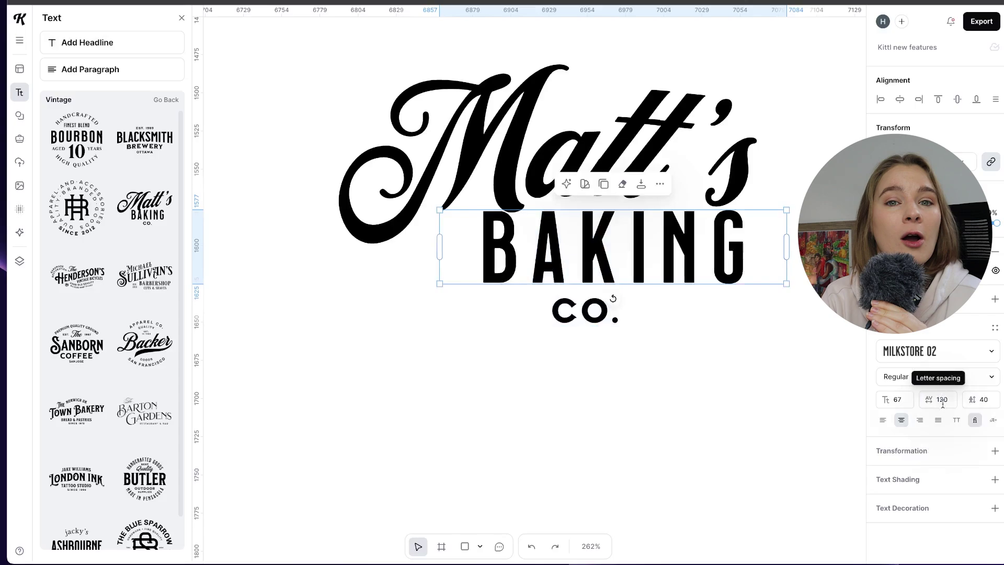
key("ctrl+z")
Shift "BAKING" left and slightly down, and move "CO." further below it and slightly left.
left_click(686, 259)
left_click_drag(689, 270, 646, 282)
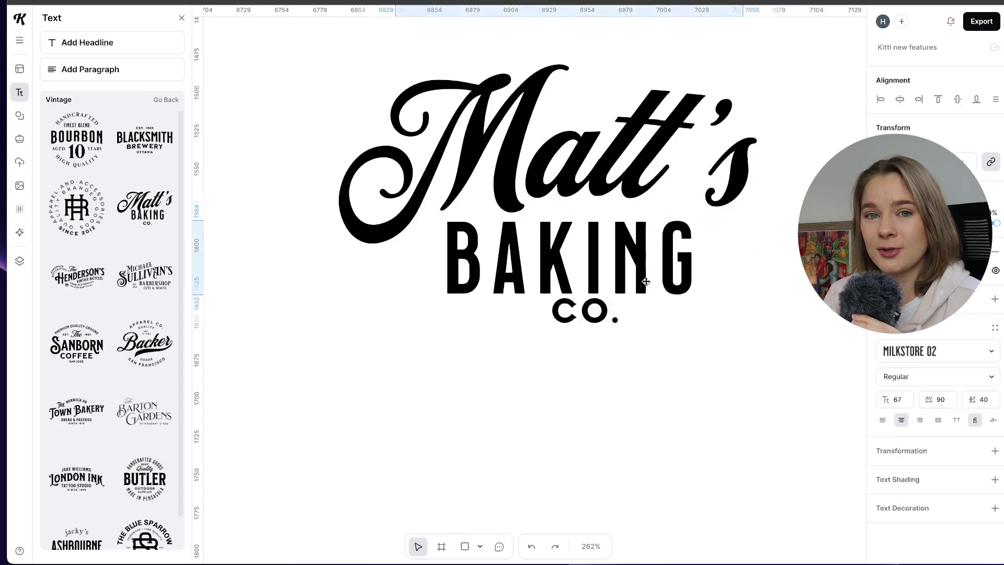
left_click(583, 328)
left_click_drag(583, 329, 546, 385)
left_click(724, 393)
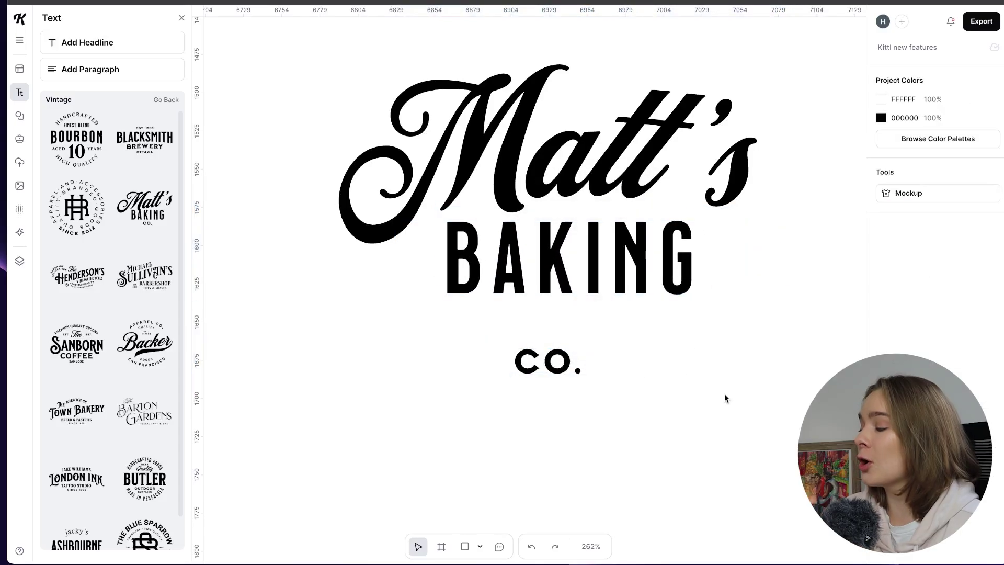
Try recolouring "Matt's" to FF6767 with the letters "tt" selected, and undo the colour change.
left_click(622, 137)
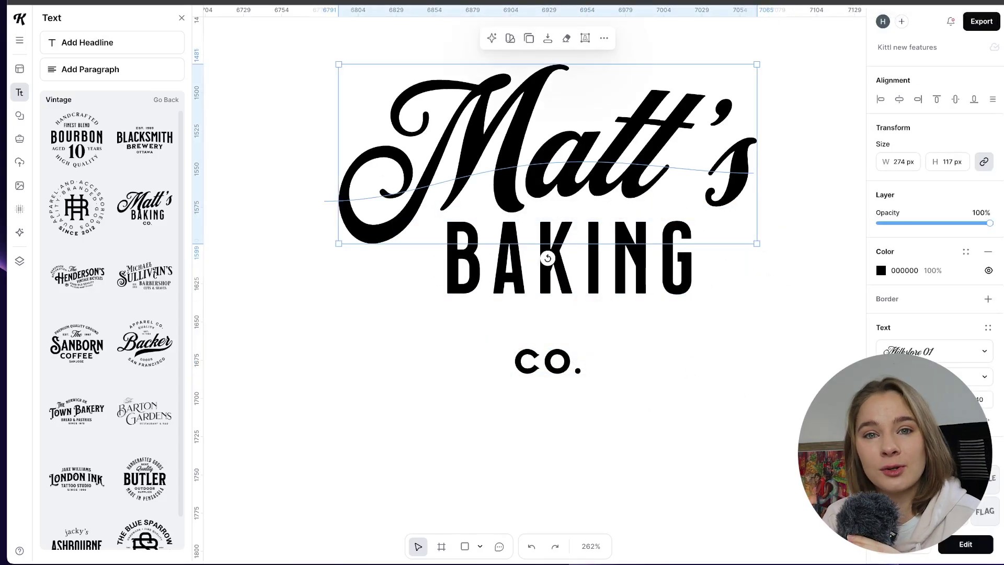
double_click(755, 148)
mouse_move(605, 146)
left_mouse_down()
mouse_move(551, 145)
mouse_move(694, 142)
mouse_move(617, 132)
left_mouse_up()
key("ctrl+a")
left_click(670, 134)
left_click(881, 271)
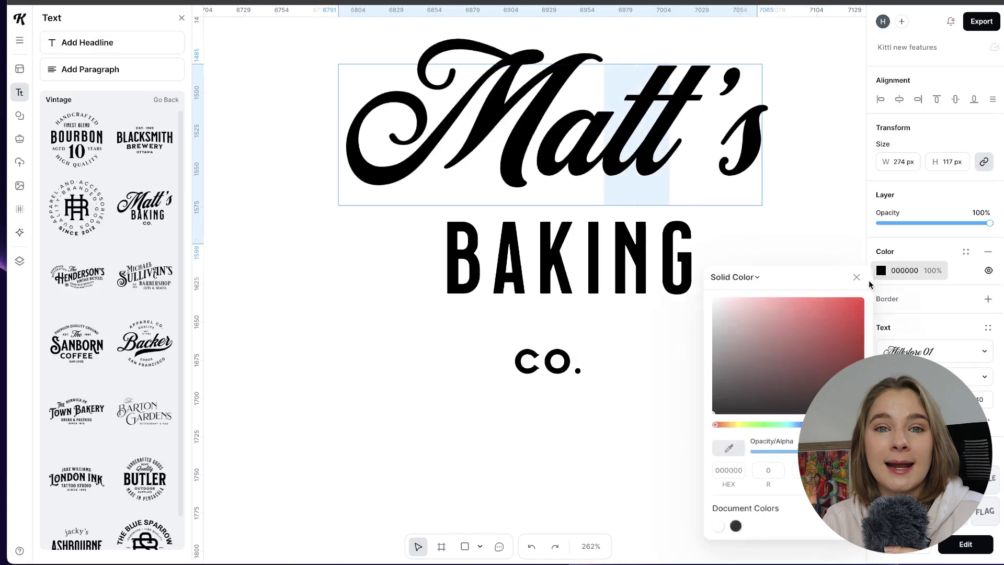
left_click(802, 298)
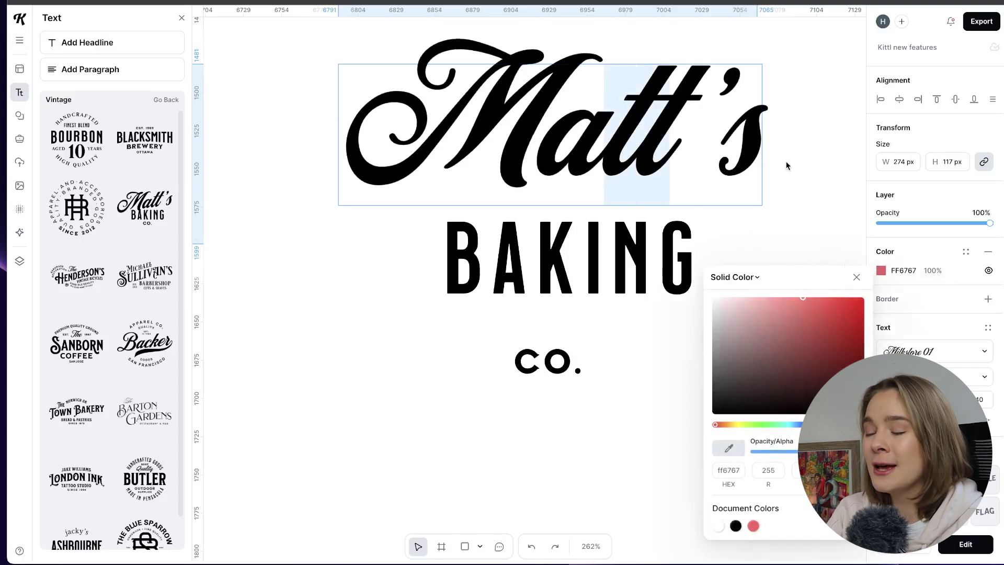
left_click(816, 180)
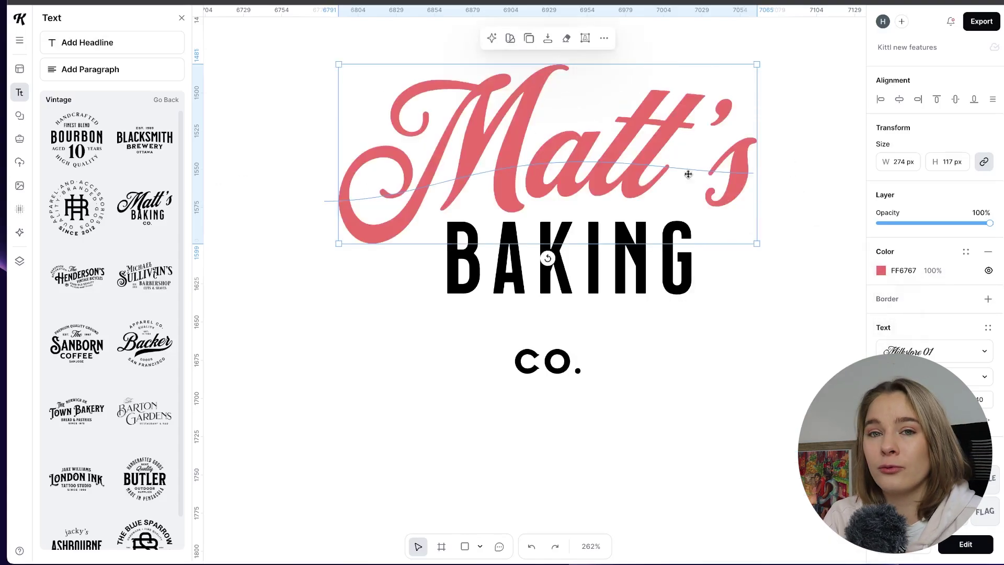
left_click(820, 200)
key("ctrl+z")
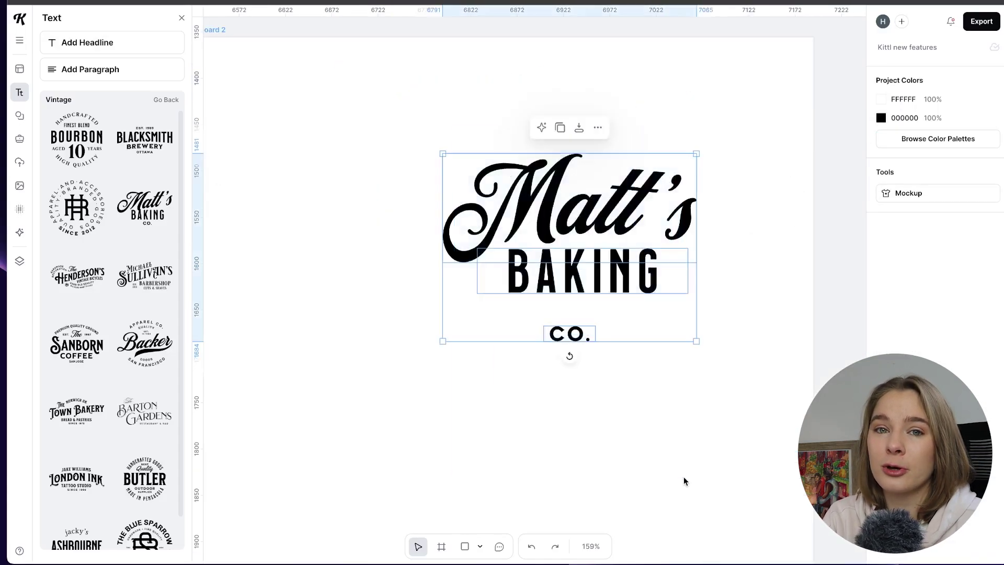
Delete the whole "Matt's Baking Co." text design from Artboard 2.
key("Delete")
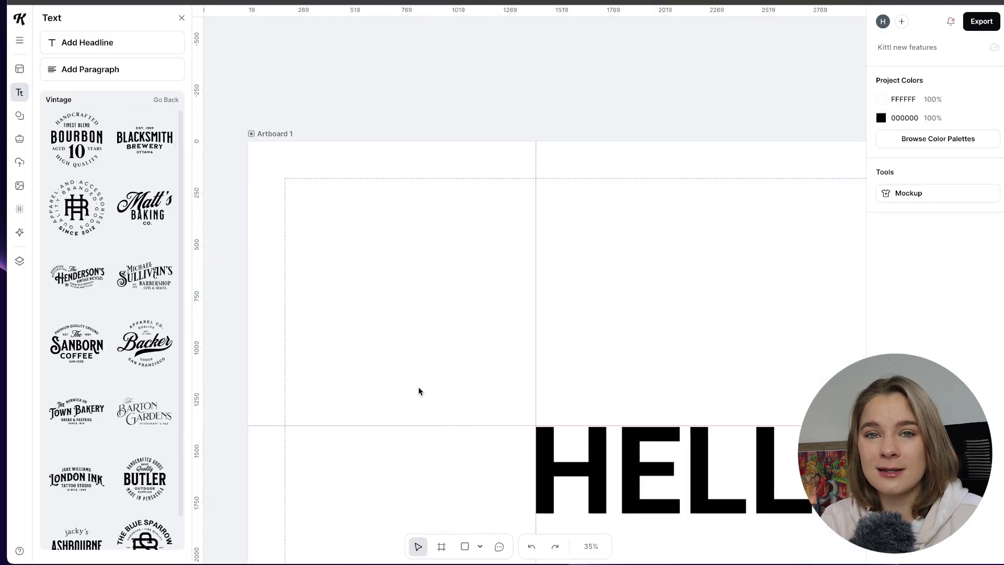
Go to the two suited dachshund images and reopen the AI Image Generator's prompt settings.
scroll(571, 258, "down", 3)
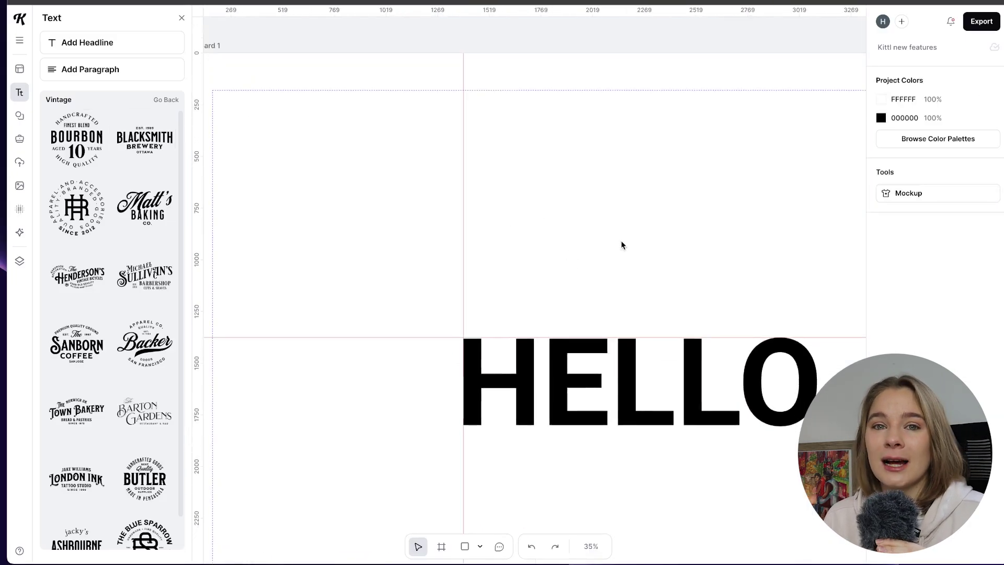
scroll(621, 242, "down", 5)
left_click_drag(408, 400, 695, 256)
left_click_drag(336, 360, 668, 253)
scroll(657, 264, "down", 3)
left_click_drag(717, 410, 626, 424)
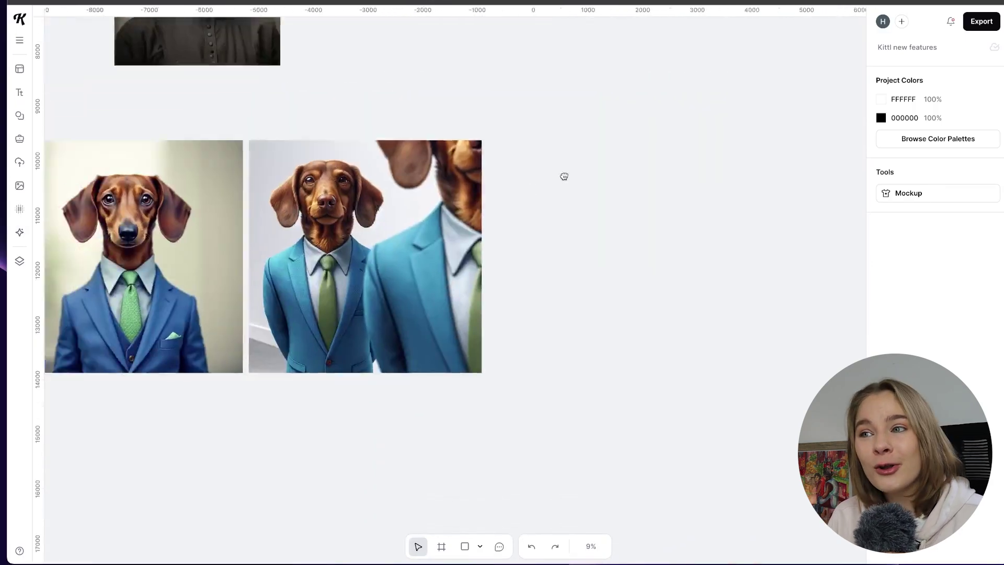
scroll(564, 176, "down", 3)
scroll(564, 177, "left", 5)
left_click(18, 233)
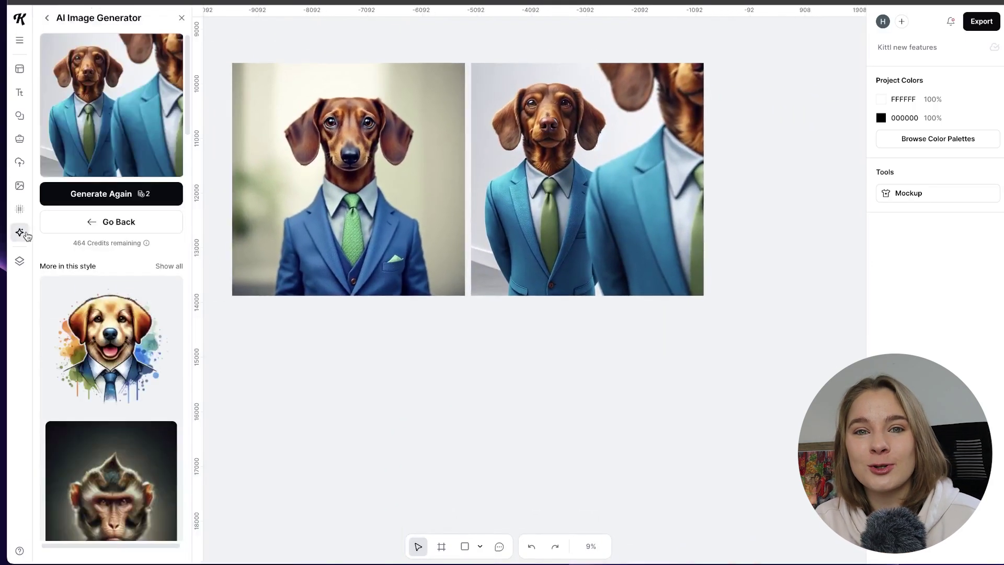
left_click(111, 222)
Using Flux 1.1 Pro, prompt for a photorealistic mockup of a plain square brown eco-card box without writing on a wooden table, in Photography style.
double_click(92, 115)
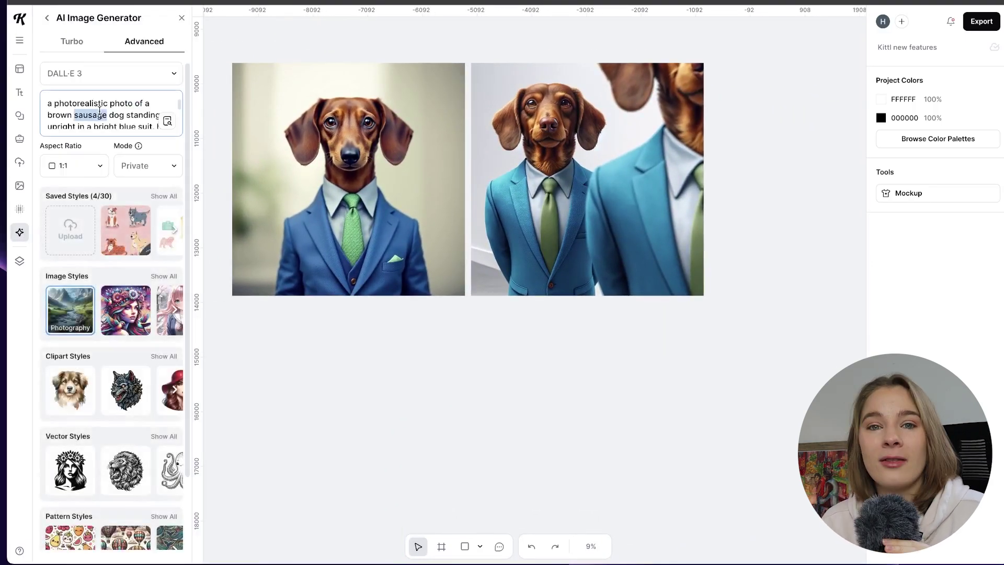
type("a photorealistic bo")
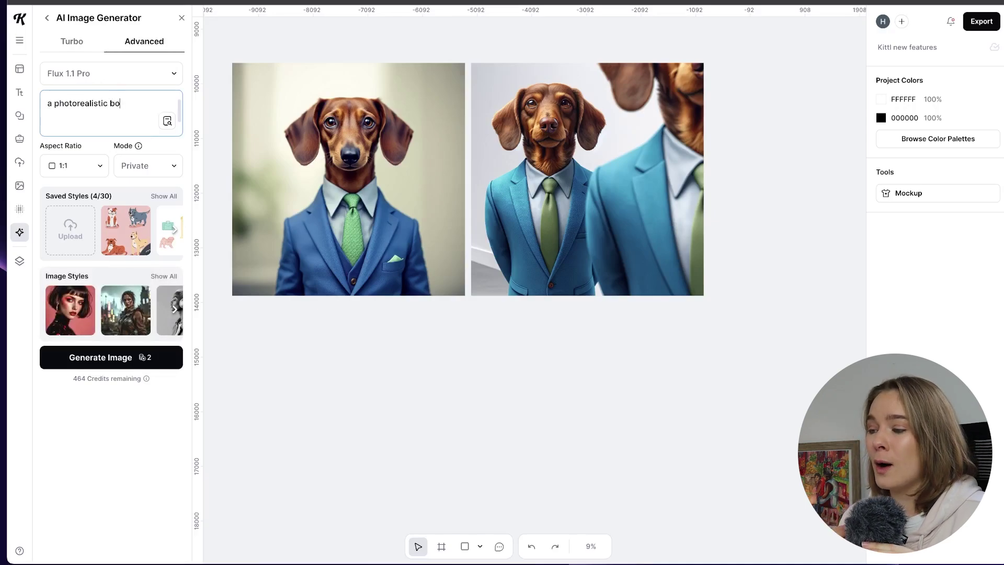
type("x mockup. the box is square and made out of br")
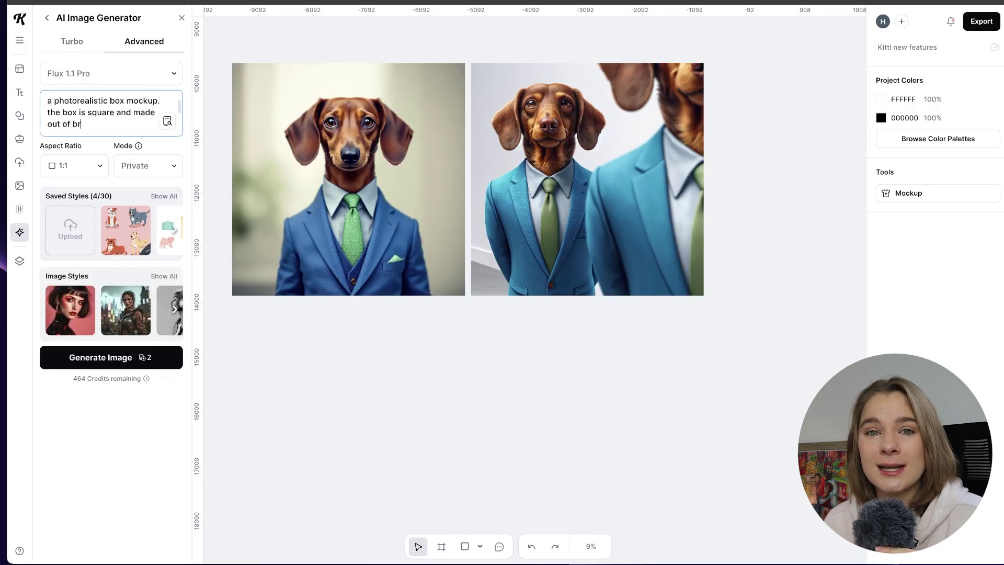
type("own eco card. there is no writing o")
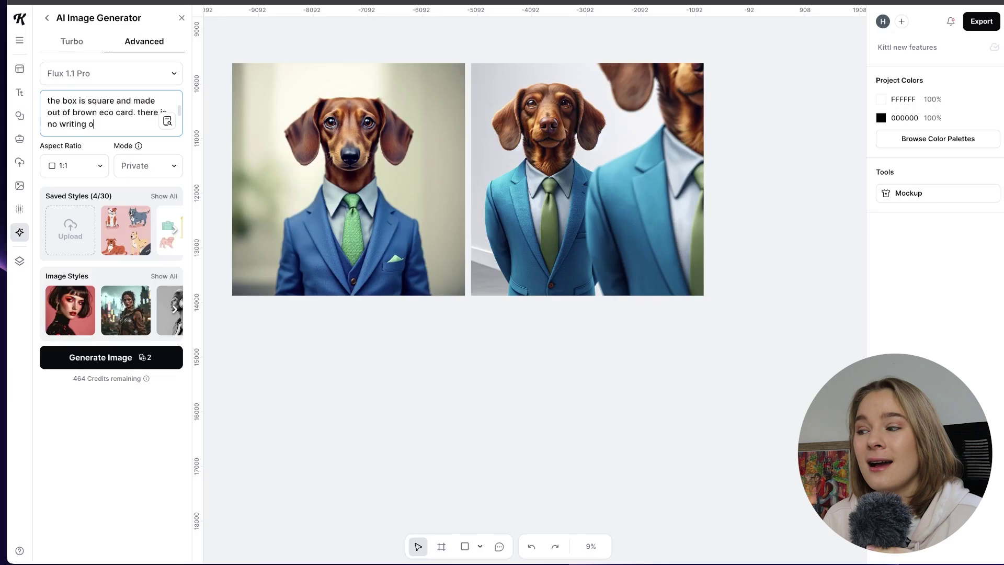
type("n the box, the box is plan. it is sitting on a wooden table")
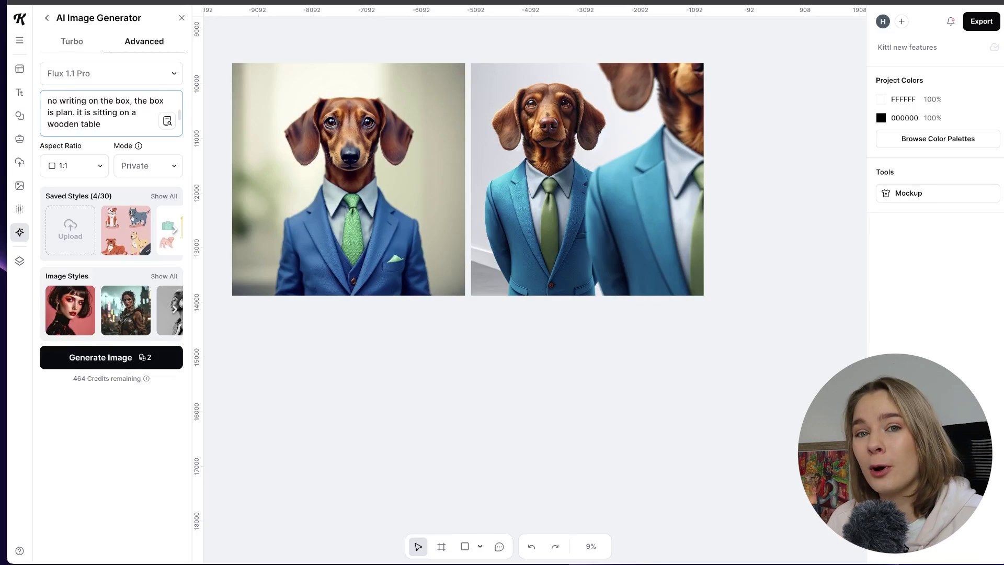
left_click(70, 313)
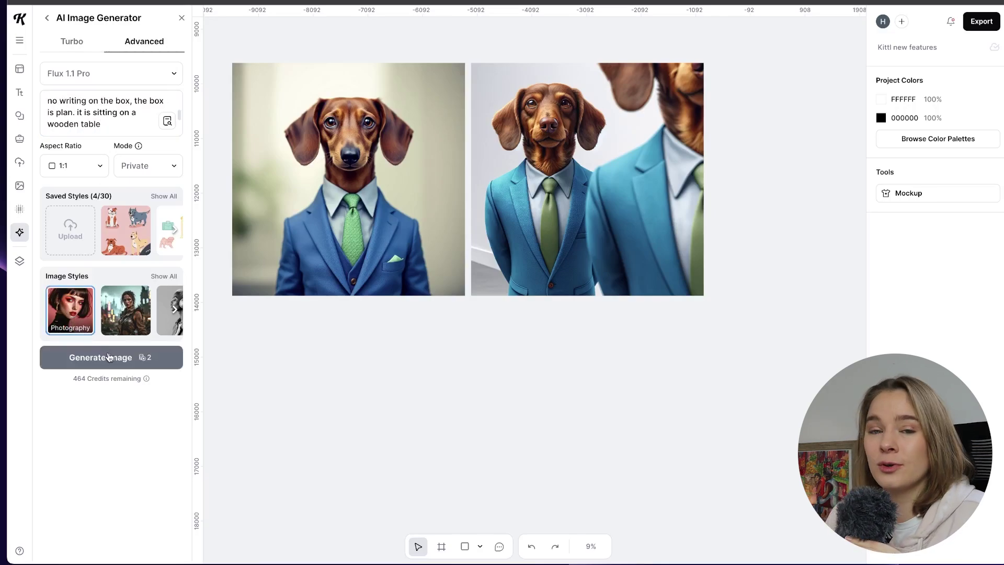
Generate the brown eco-card box image and arrange it below the dachshund images, with the open box from the same style beside it.
left_click(108, 356)
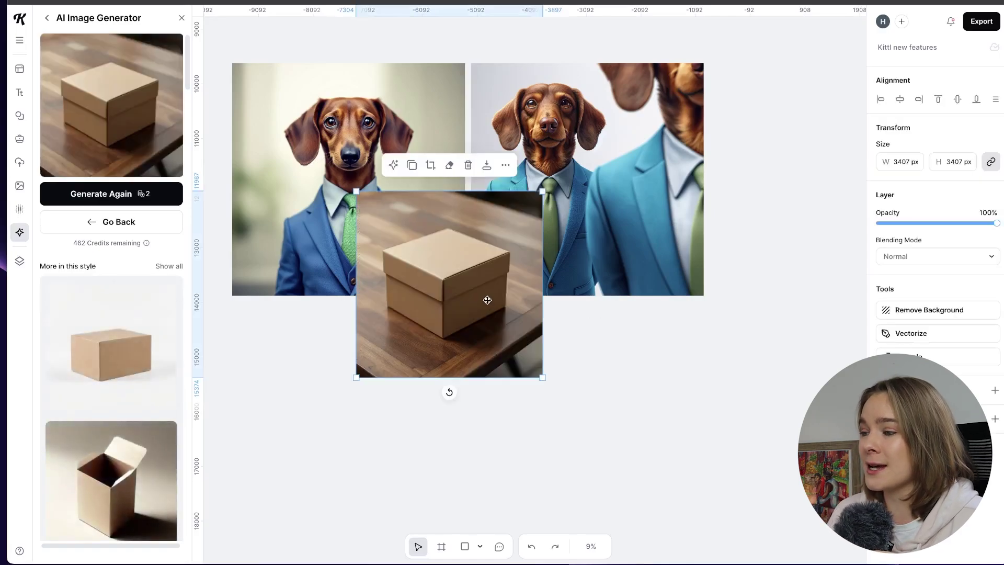
scroll(486, 294, "down", 3)
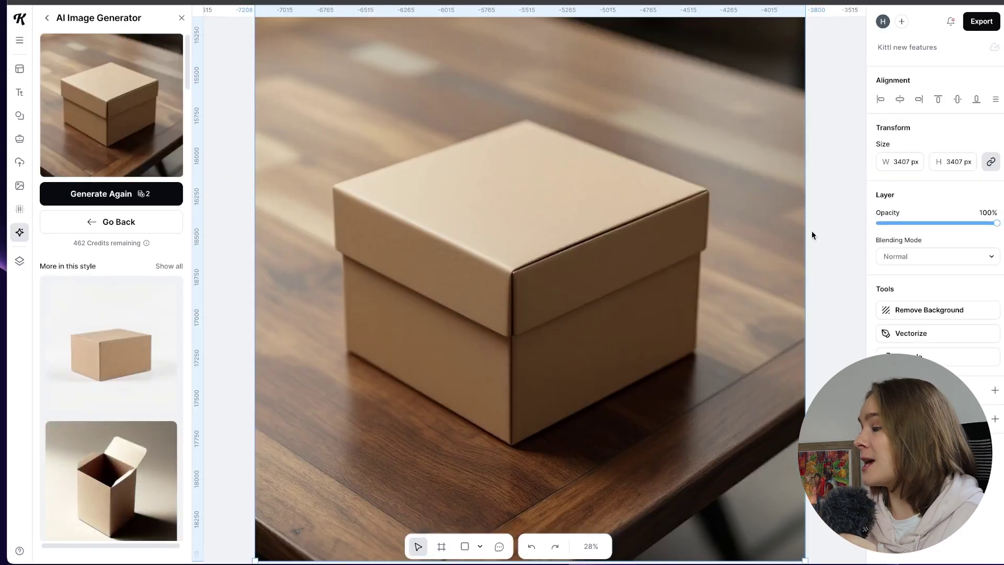
left_click(813, 231)
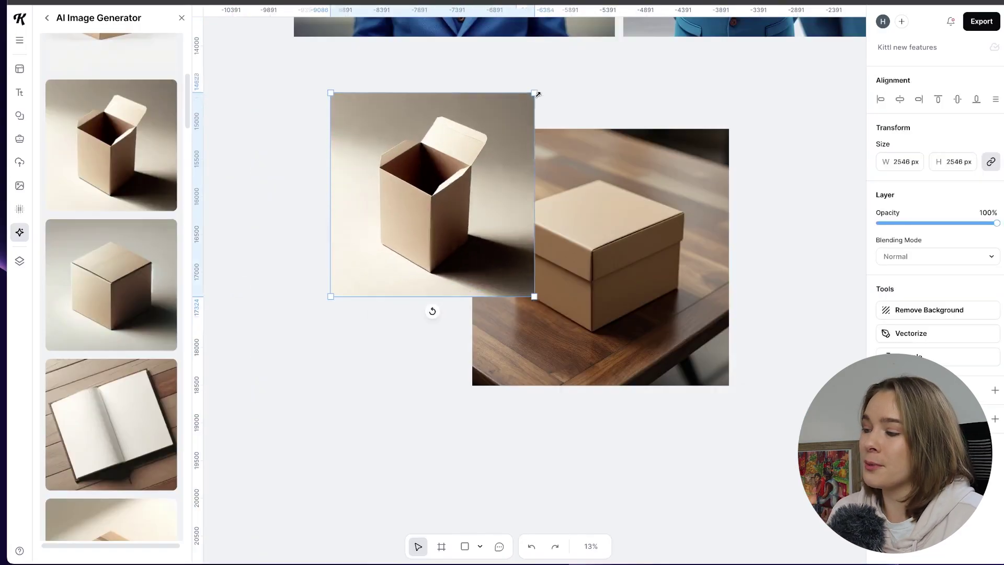
left_click_drag(430, 193, 340, 252)
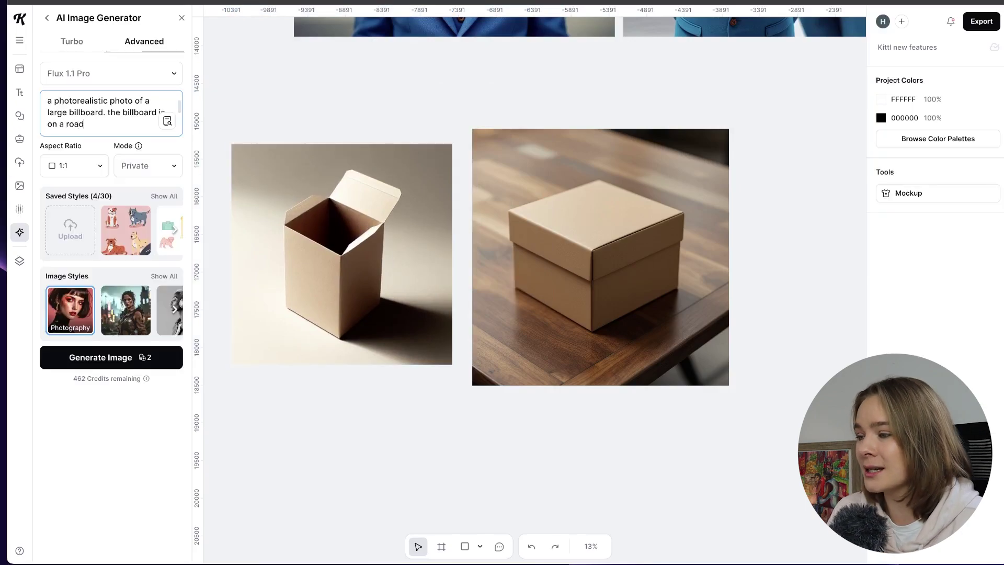
Using Flux 1.1 Pro in Photography style, generate a photorealistic photo of a large billboard on a road with cars driving past.
type("with cars driving past. the b")
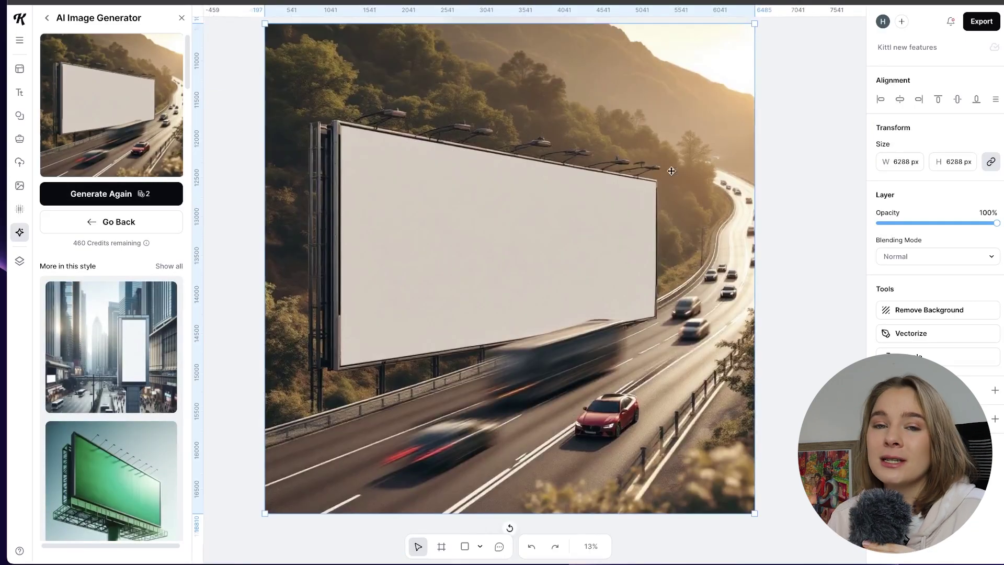
left_click(767, 150)
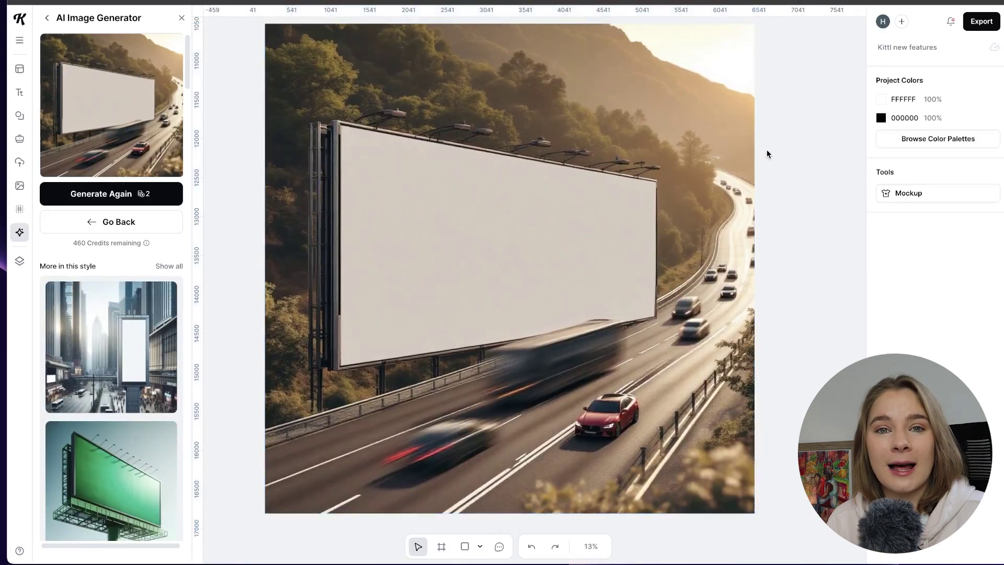
Create a mockup from Artboard 1, which holds the HELLO text.
left_click(887, 203)
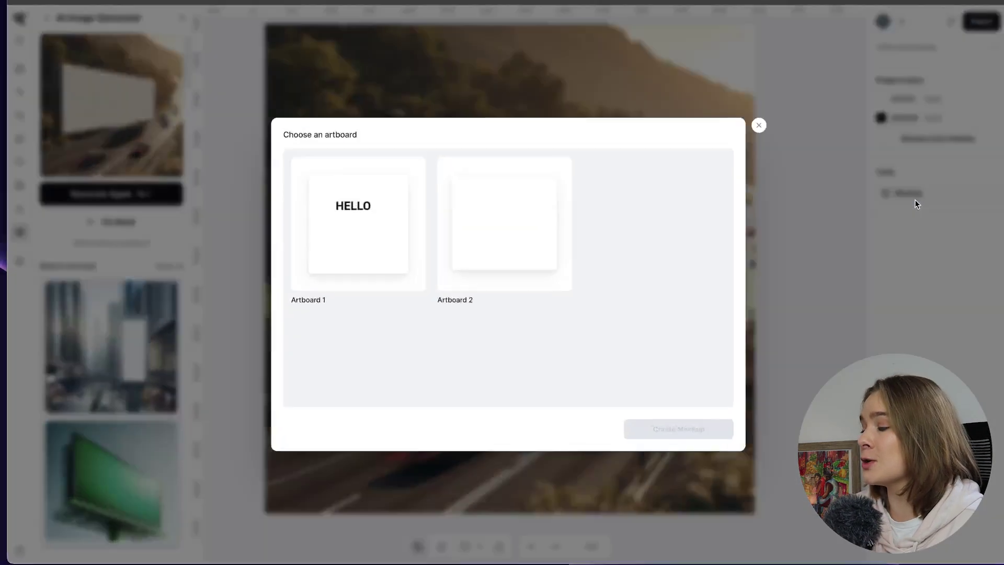
left_click(372, 229)
left_click(701, 445)
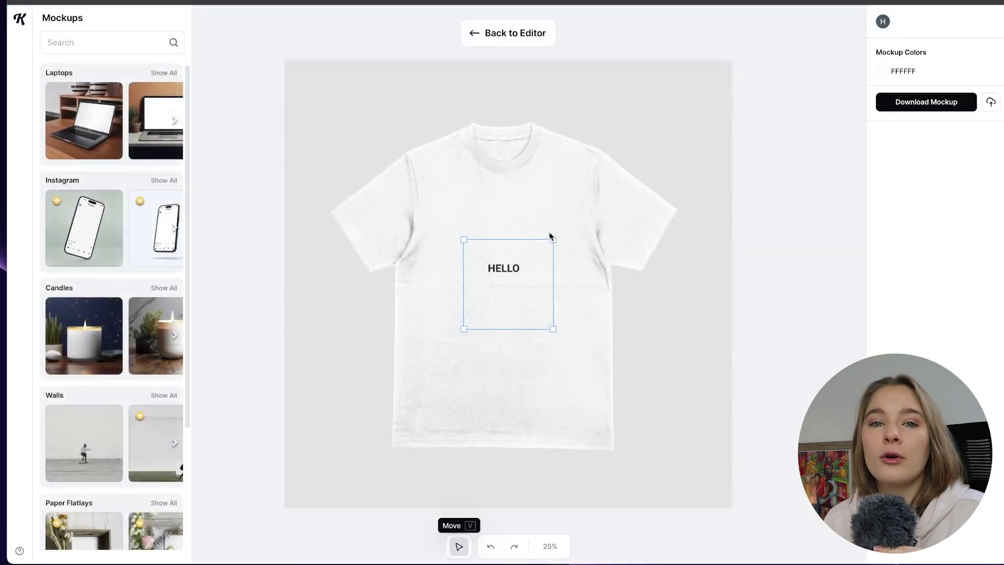
Enlarge the HELLO artwork on the T-shirt mockup and centre it across the chest below the collar.
left_click_drag(556, 240, 641, 164)
left_click_drag(571, 200, 527, 225)
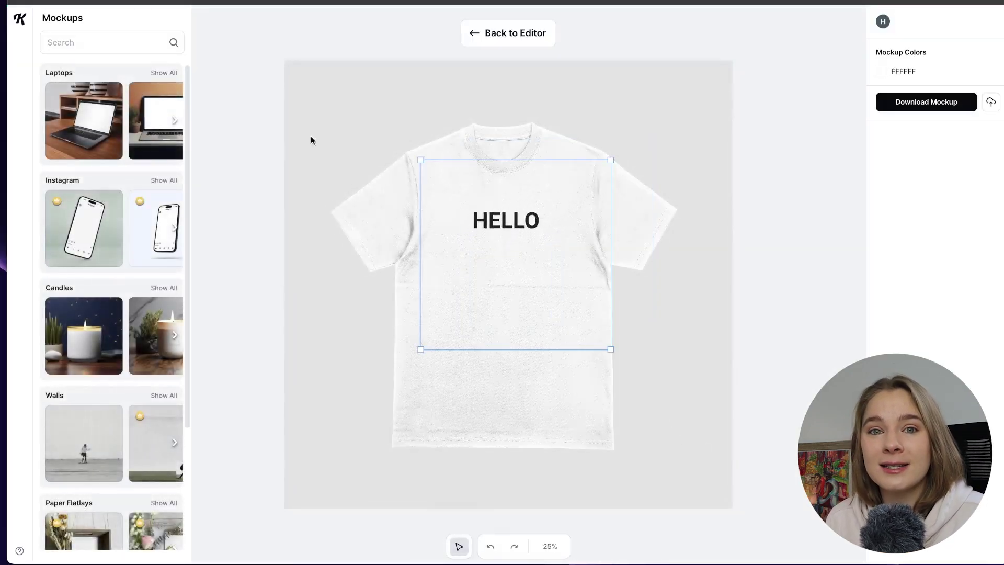
left_click(716, 250)
Return from the mockup to the editor and examine the blank billboard image up close.
left_click(470, 43)
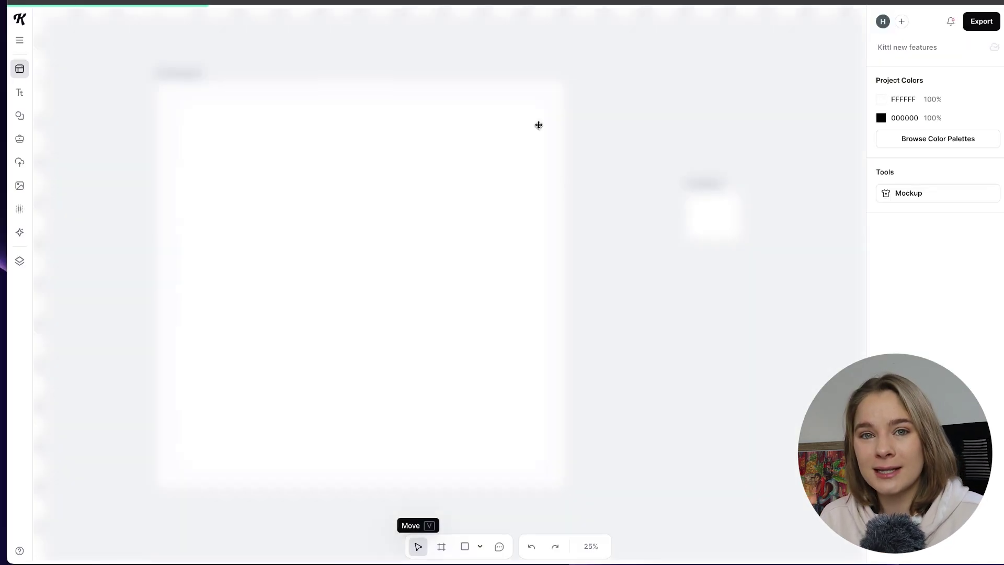
left_click_drag(701, 436, 695, 298)
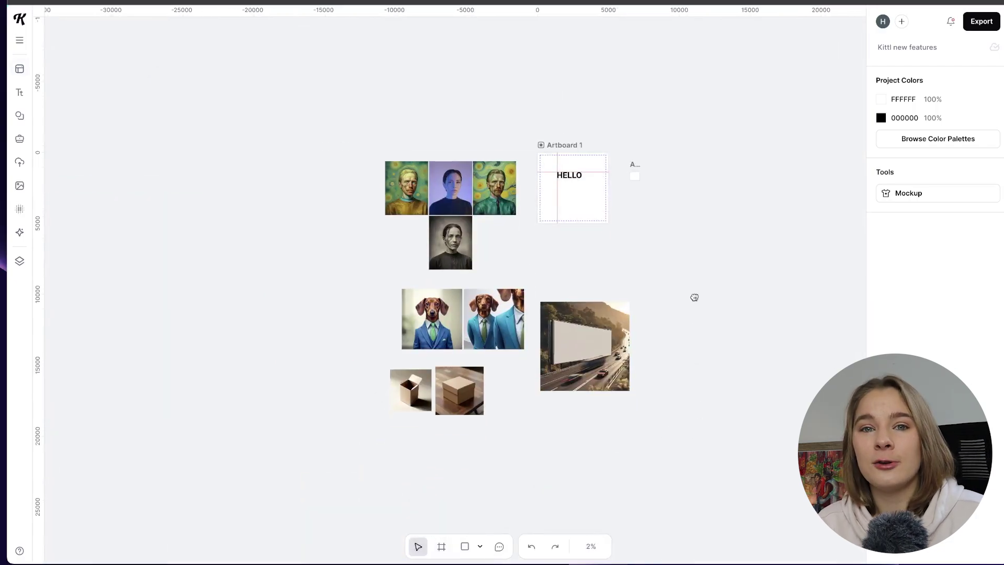
scroll(663, 305, "up", 10)
left_click_drag(444, 431, 764, 186)
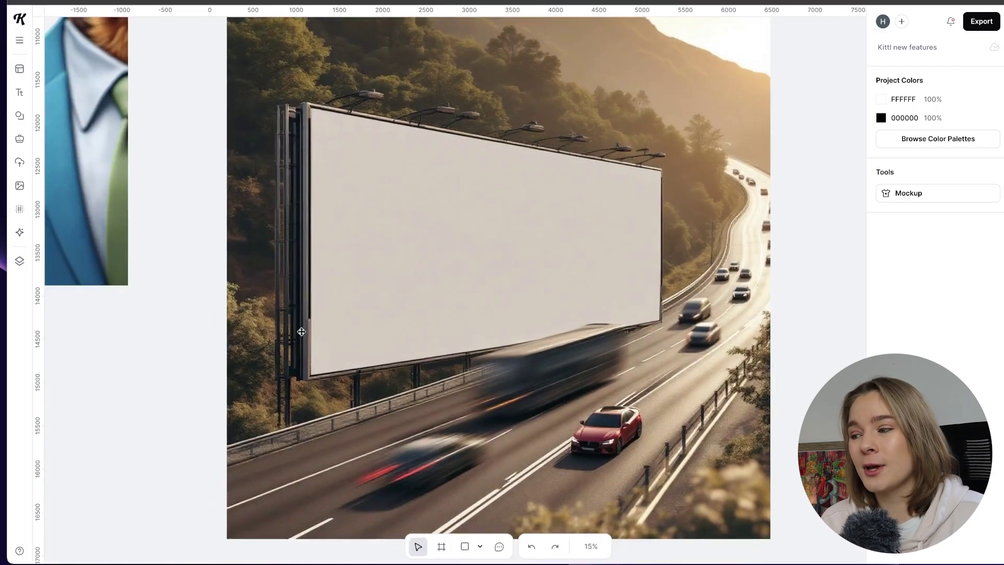